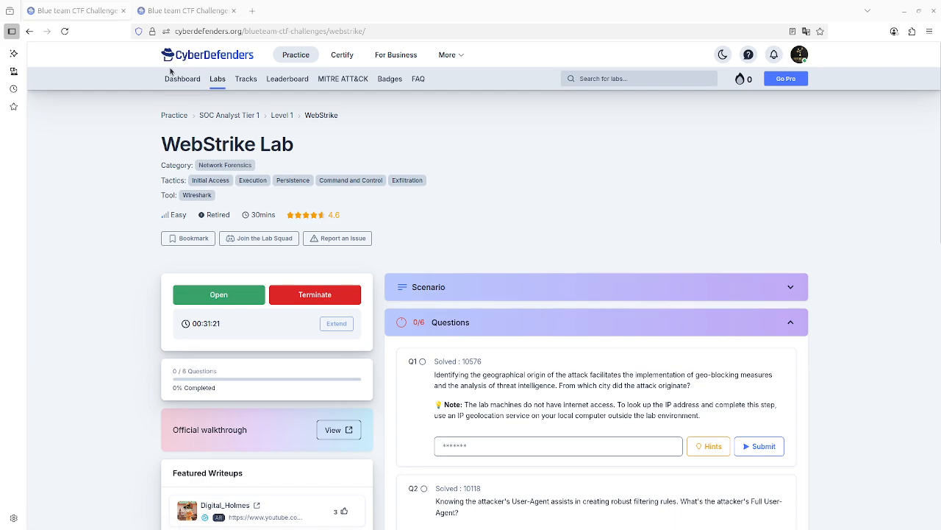
# Read through the WebStrike Lab questions and glance at the lab's cloud desktop.
pyautogui.scroll(-1, 631, 298)
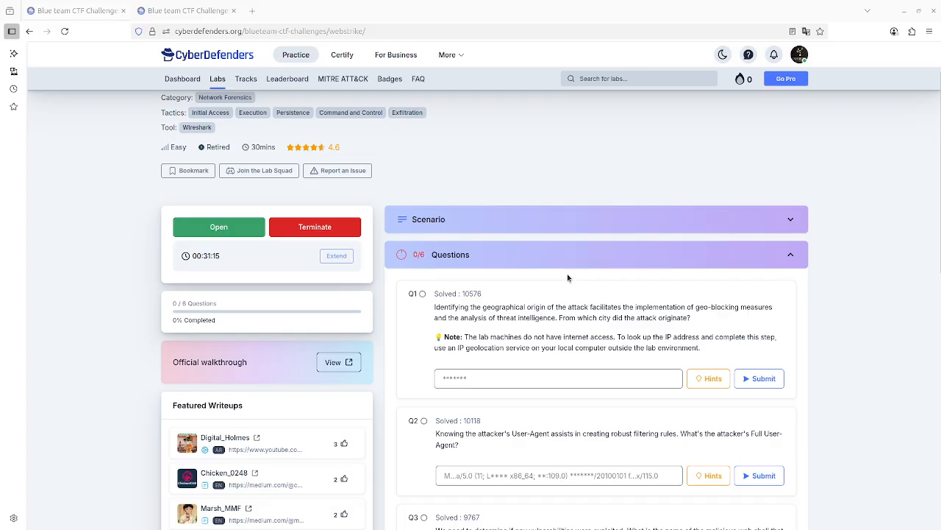
pyautogui.scroll(1, 567, 273)
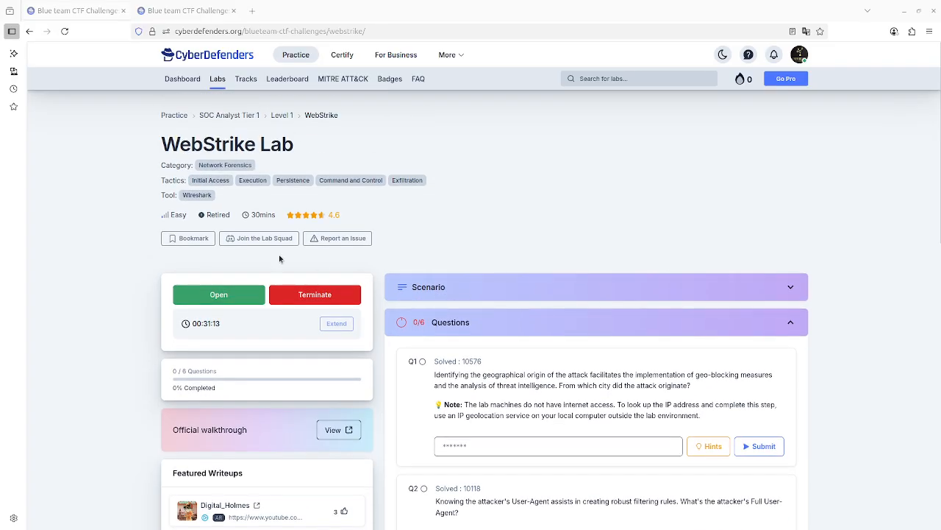
pyautogui.click(166, 10)
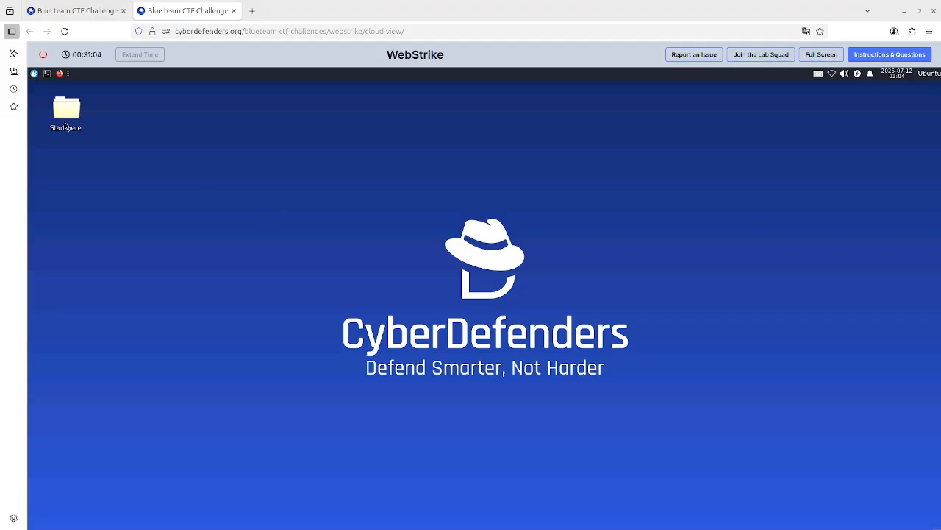
pyautogui.moveTo(66, 126)
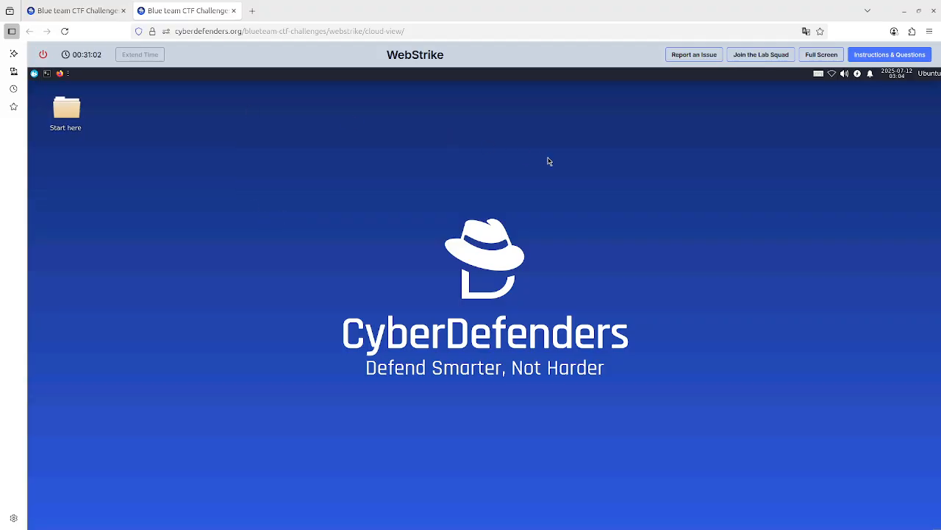
pyautogui.click(78, 11)
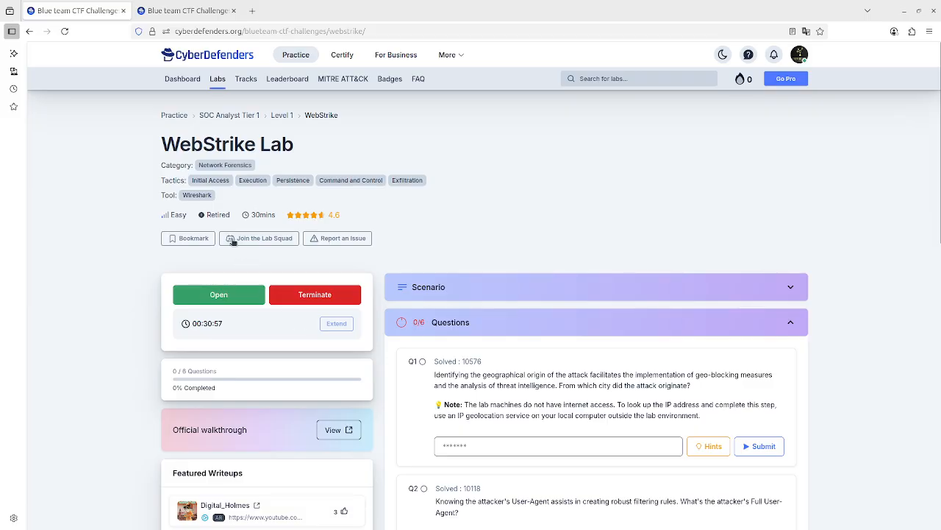
pyautogui.moveTo(217, 216)
pyautogui.scroll(-2, 641, 384)
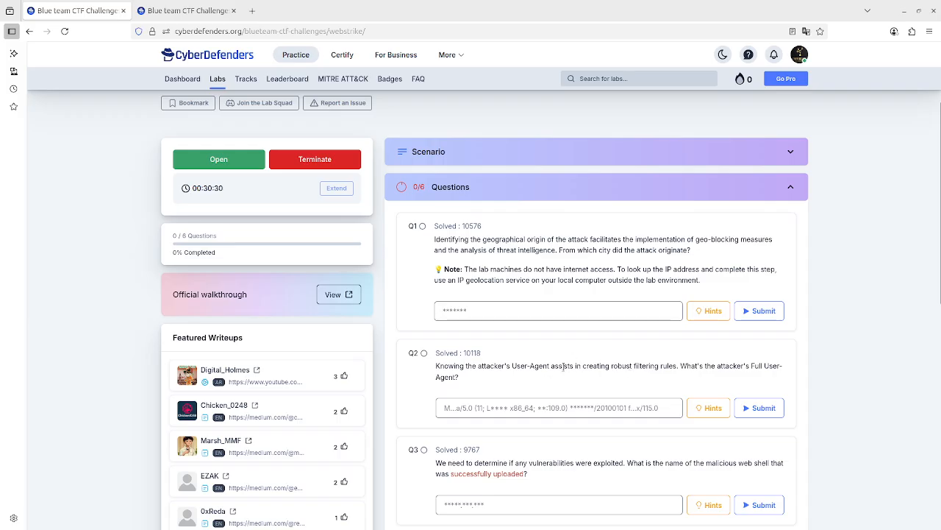
pyautogui.scroll(-1, 564, 360)
pyautogui.scroll(1, 574, 324)
pyautogui.scroll(4, 594, 266)
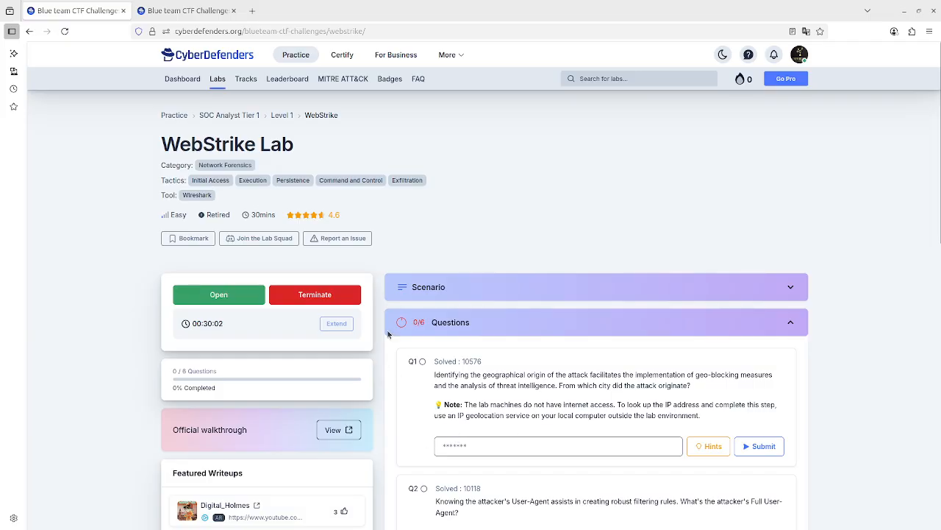
# Dismiss the session expiration warning and browse the desktop's Start here folder into its Tools folder.
pyautogui.click(209, 15)
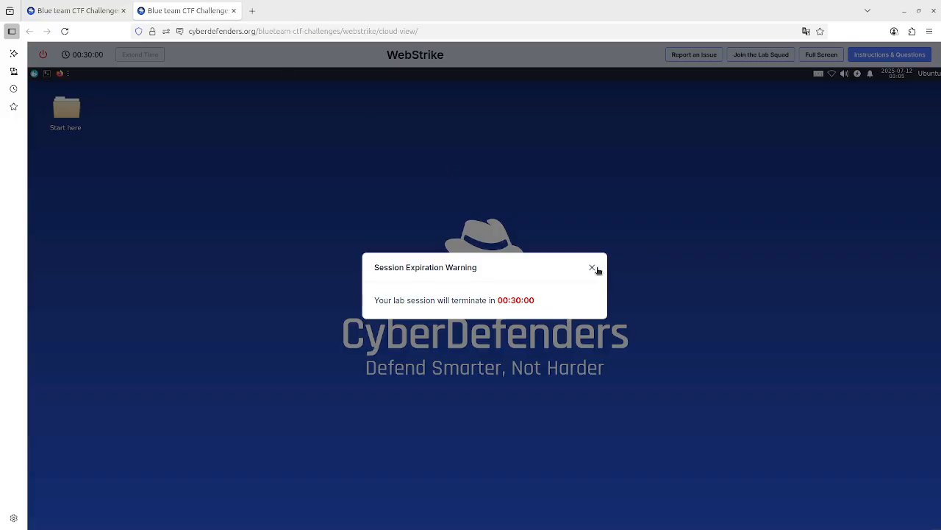
pyautogui.click(593, 266)
pyautogui.doubleClick(55, 112)
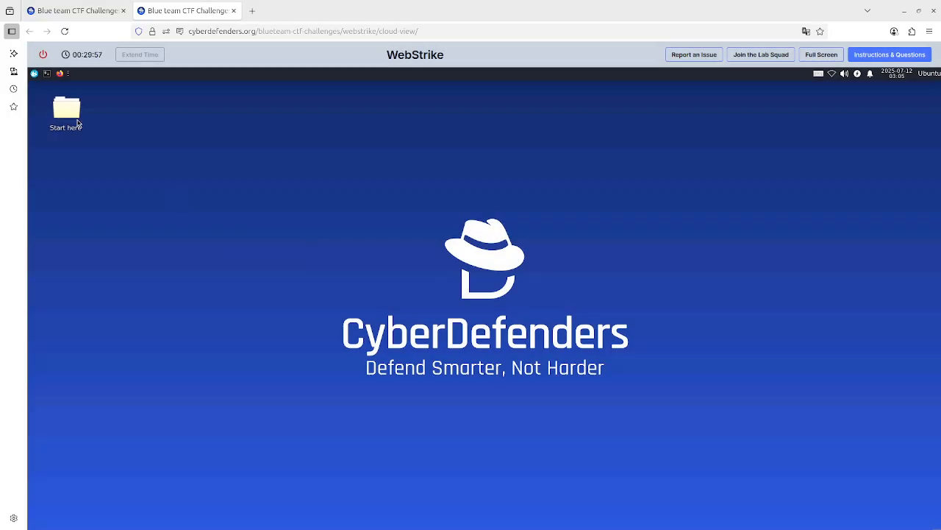
pyautogui.doubleClick(131, 145)
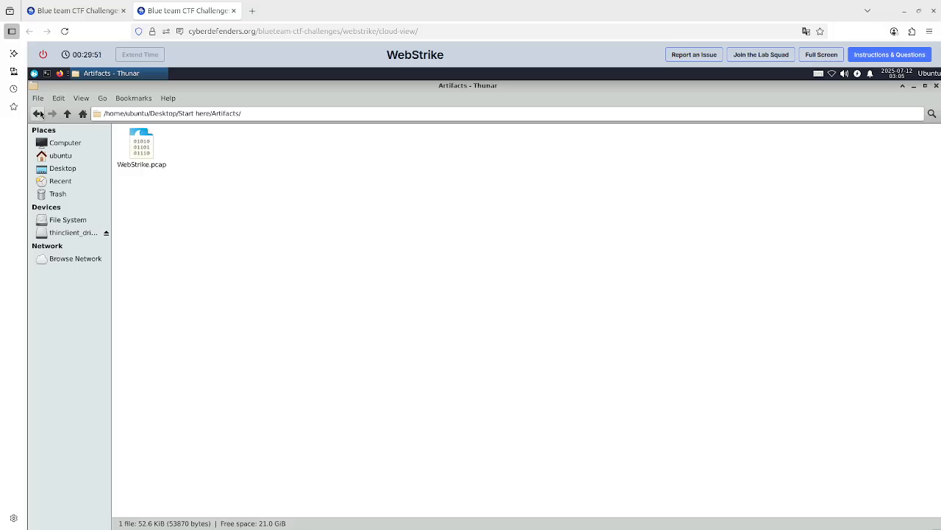
pyautogui.click(40, 114)
pyautogui.doubleClick(181, 160)
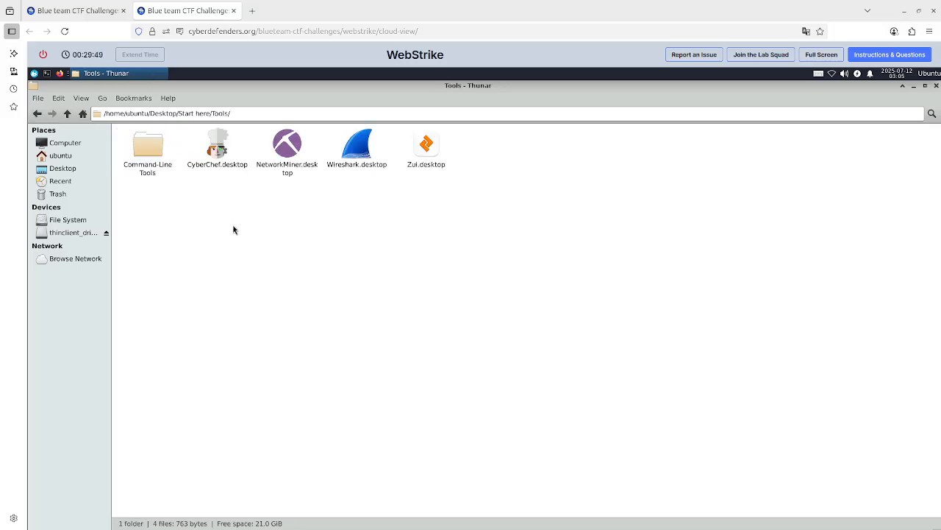
# Launch Wireshark, maximize its window, and open the WebStrike.pcap capture from the Artifacts folder.
pyautogui.click(364, 149)
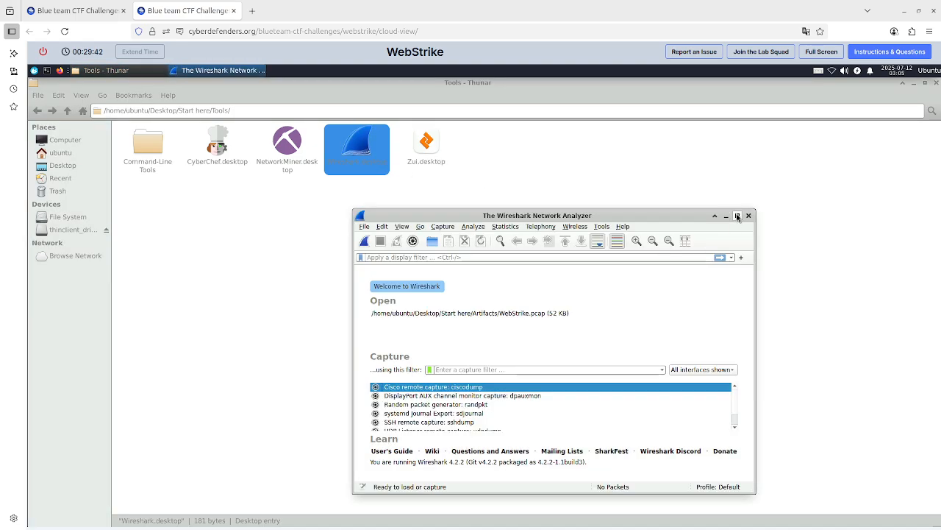
pyautogui.click(737, 216)
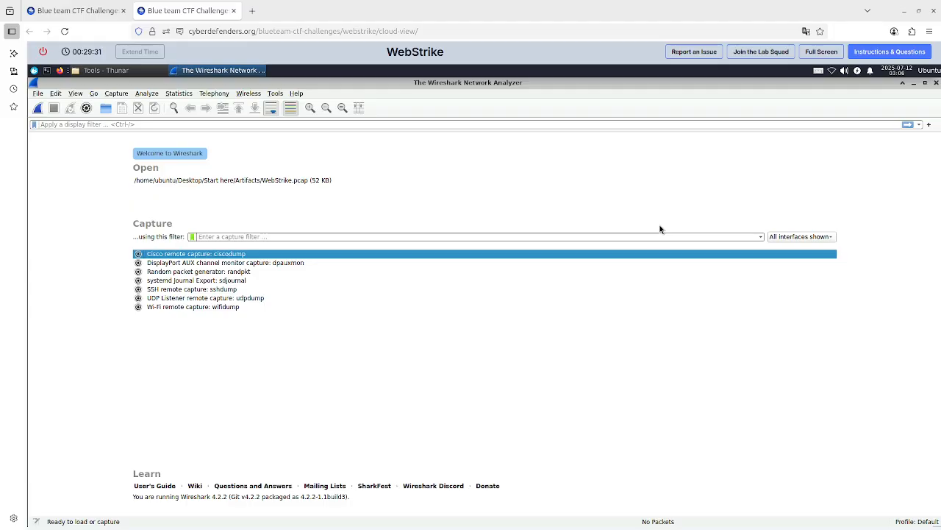
pyautogui.click(106, 108)
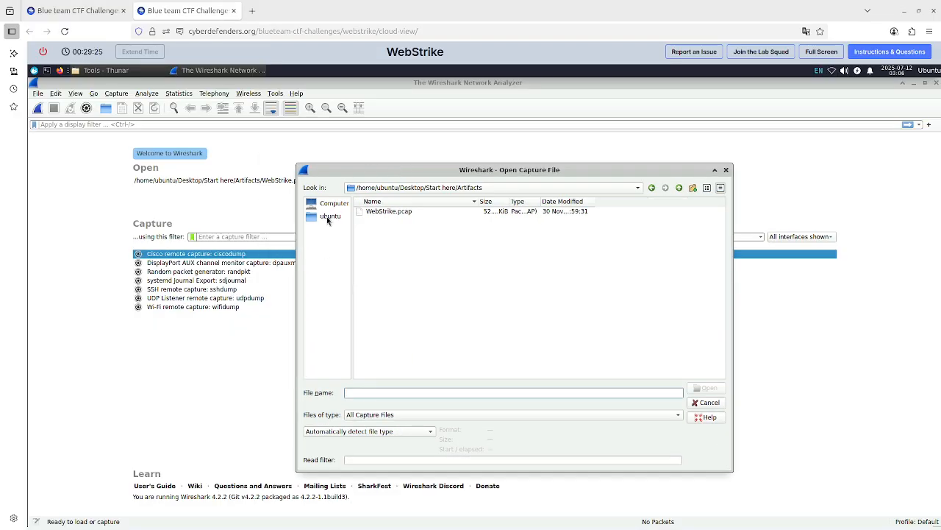
pyautogui.click(398, 213)
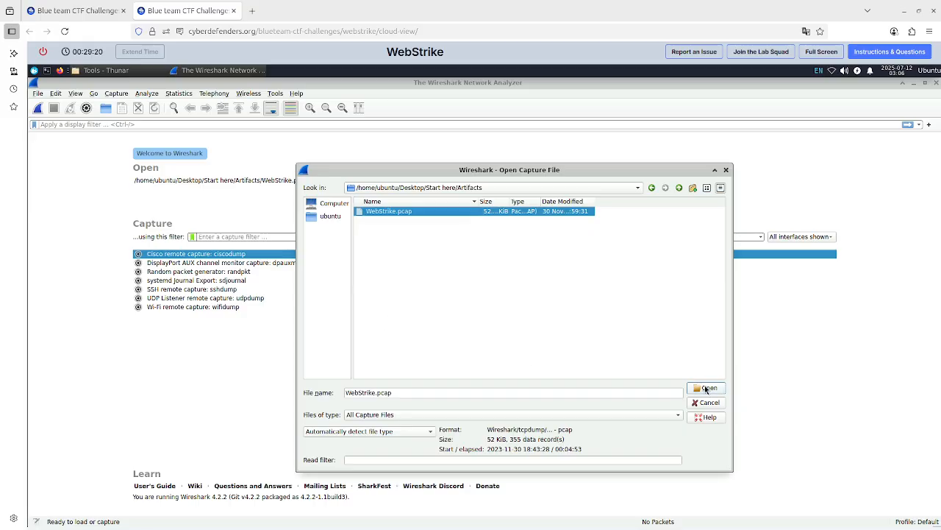
pyautogui.click(706, 388)
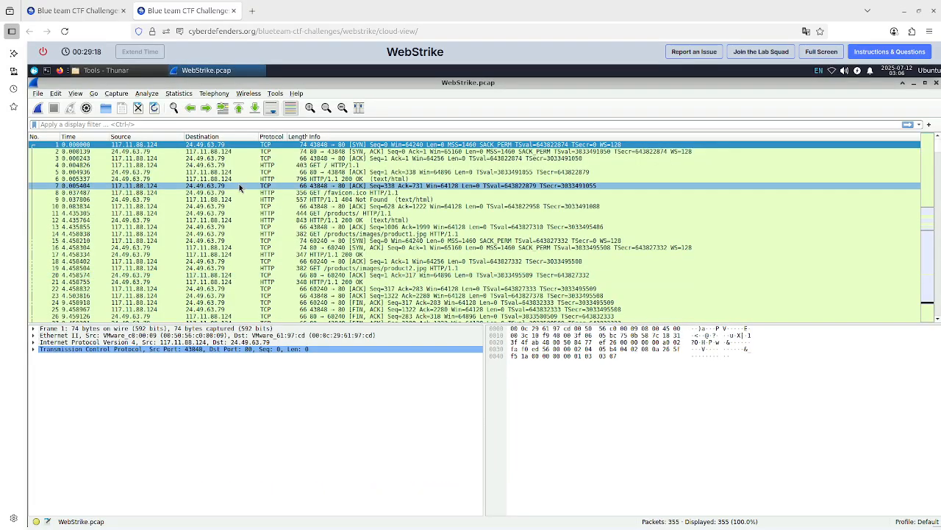
# Open the Endpoints statistics for the capture and view the IPv4 endpoints list.
pyautogui.click(95, 8)
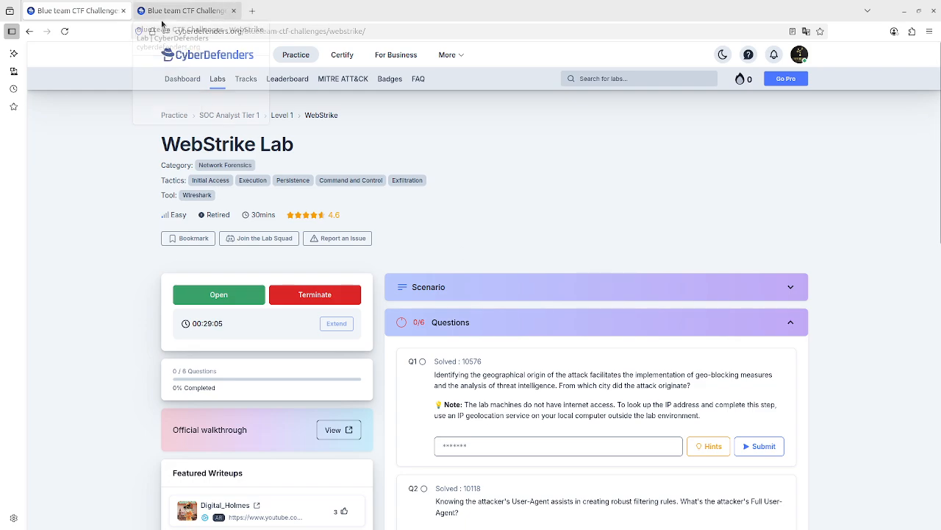
pyautogui.click(188, 10)
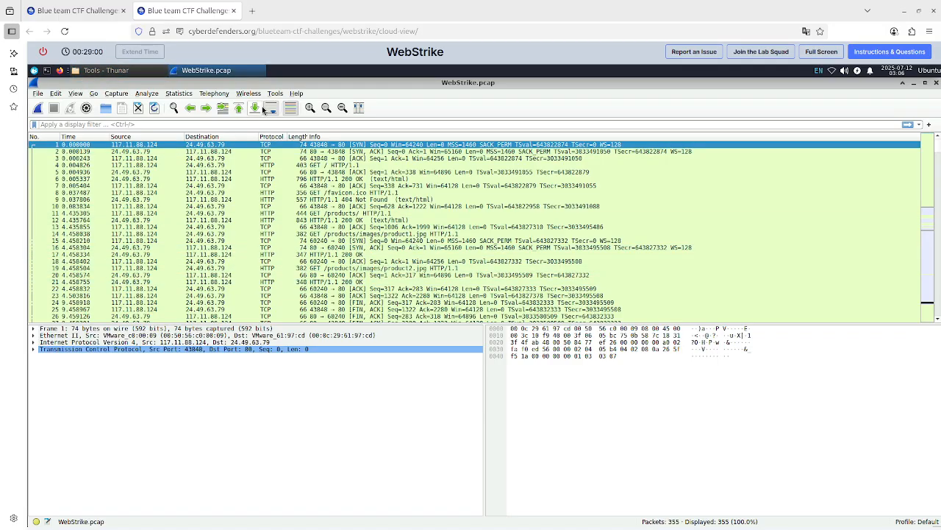
pyautogui.click(193, 96)
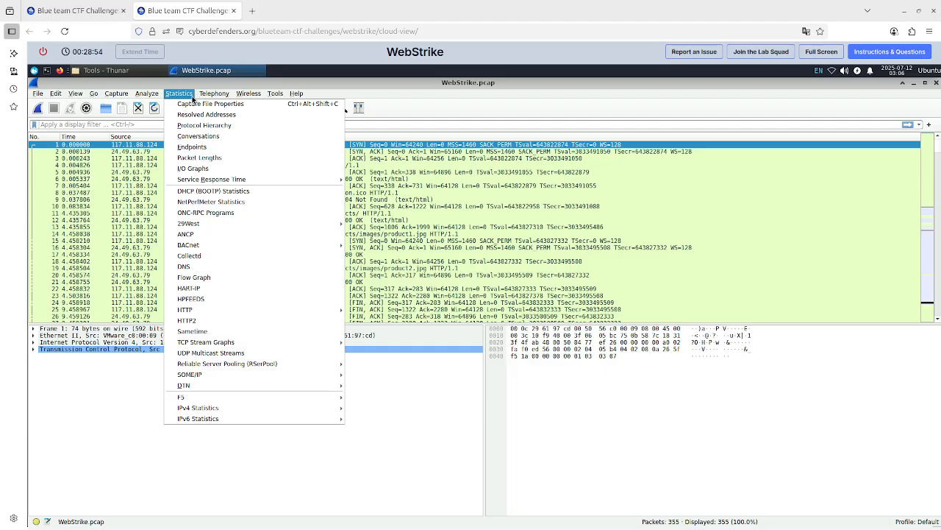
pyautogui.click(205, 150)
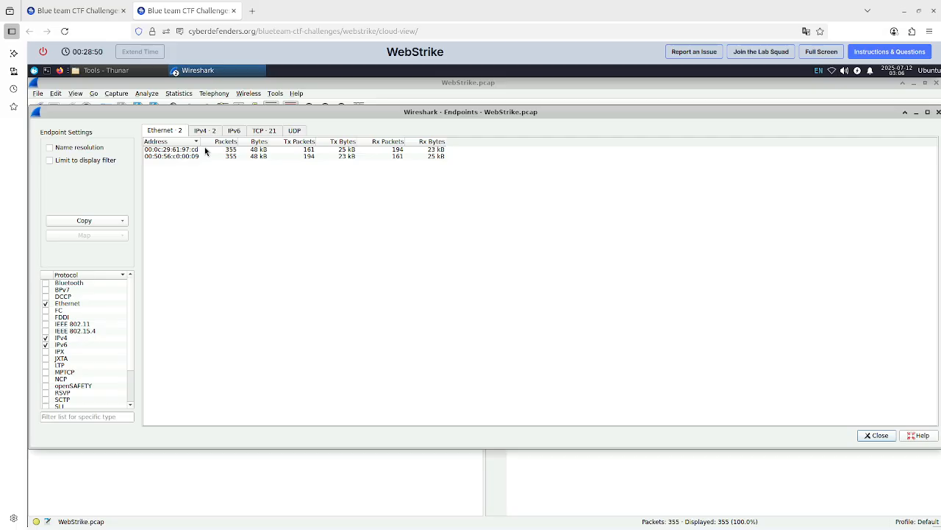
pyautogui.click(206, 135)
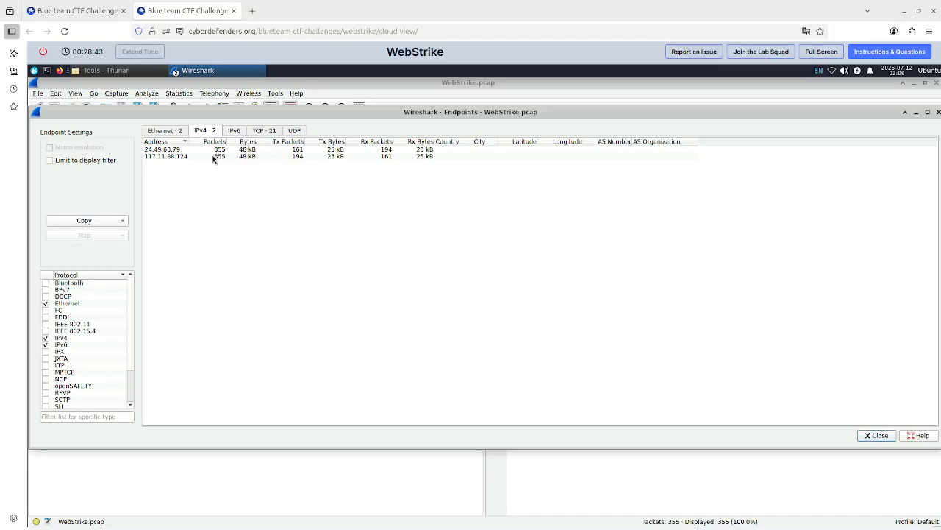
pyautogui.moveTo(212, 114); pyautogui.dragTo(334, 164)
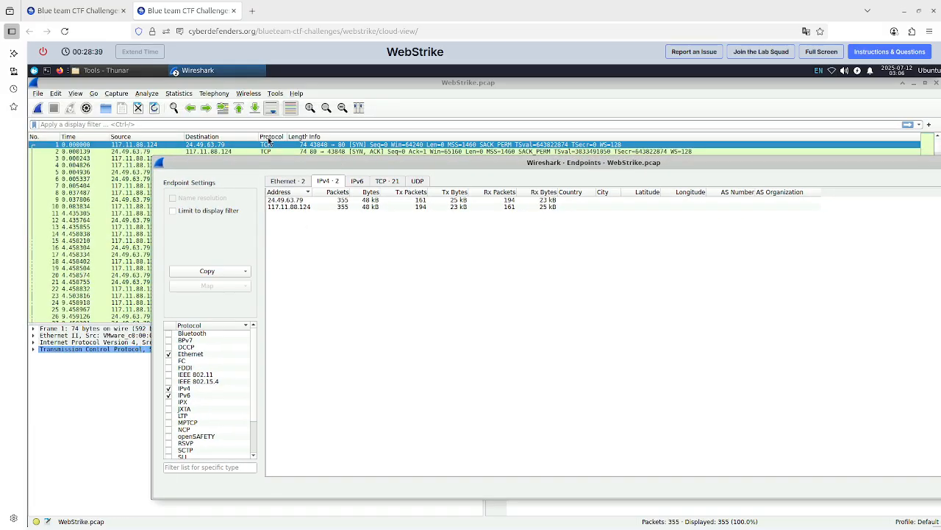
# Open VirusTotal in a new browser tab and switch to its Search option.
pyautogui.click(253, 11)
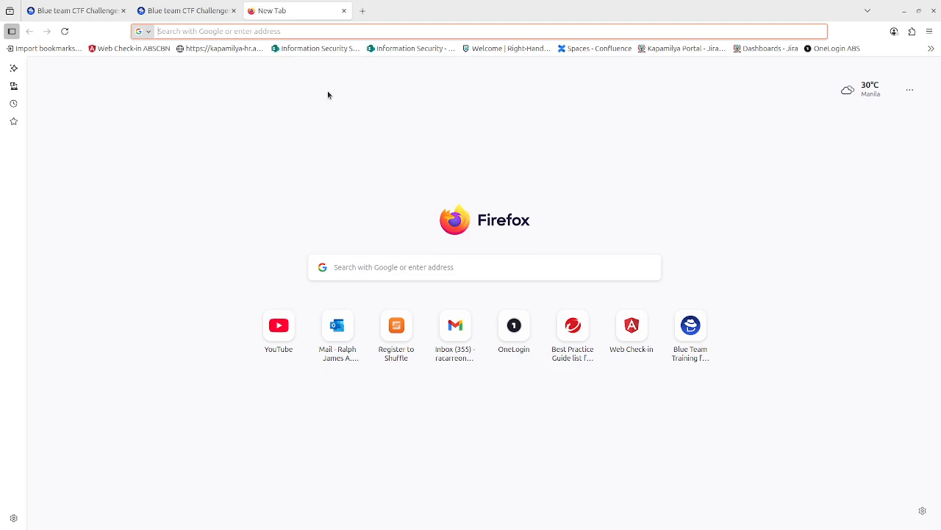
pyautogui.write('virustotal.com/')
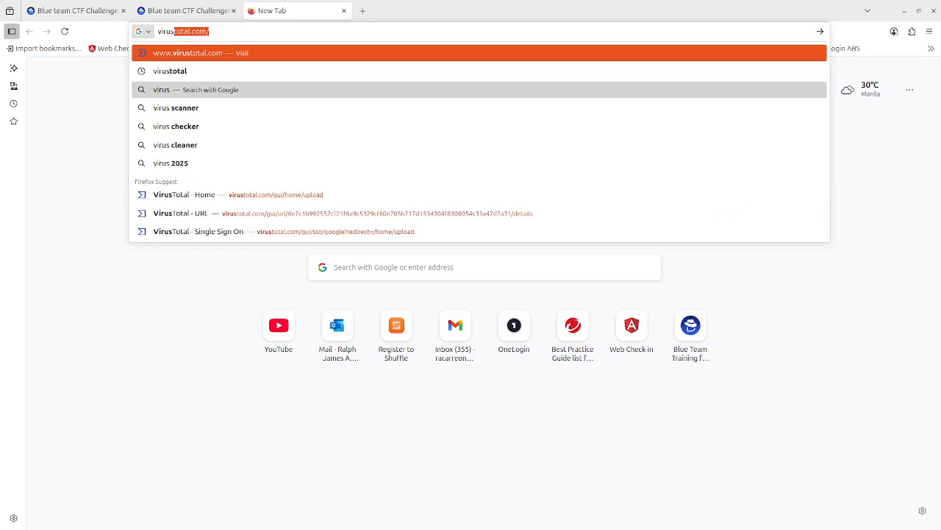
pyautogui.press('Return')
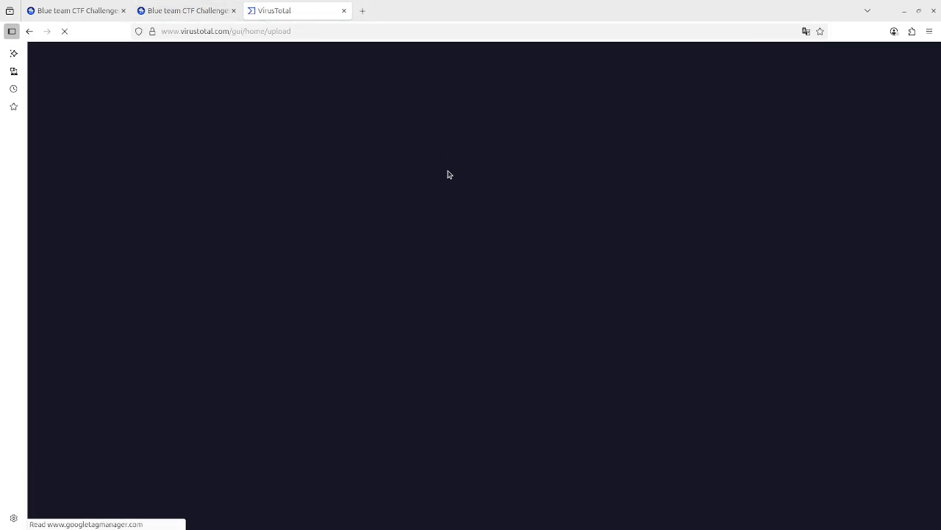
pyautogui.click(585, 210)
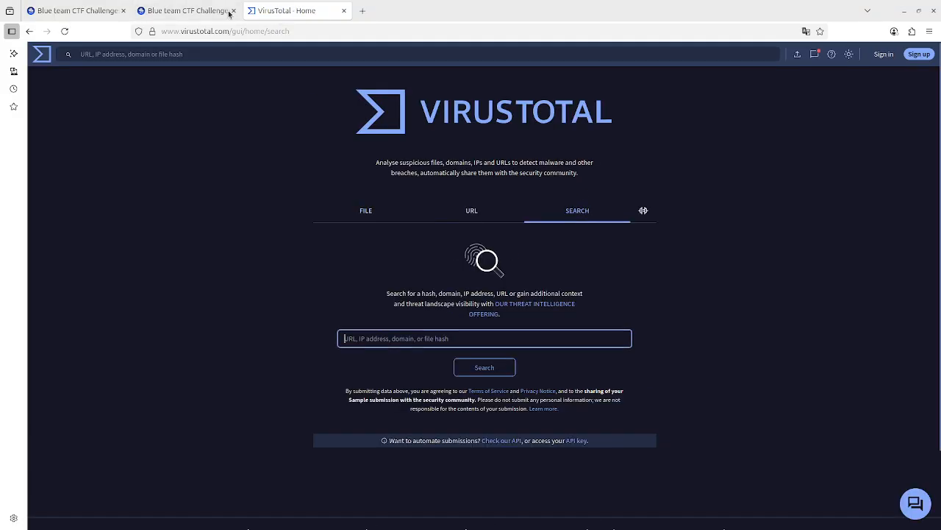
# Try to copy the 24.49.63.79 address from the IPv4 endpoints list.
pyautogui.click(200, 10)
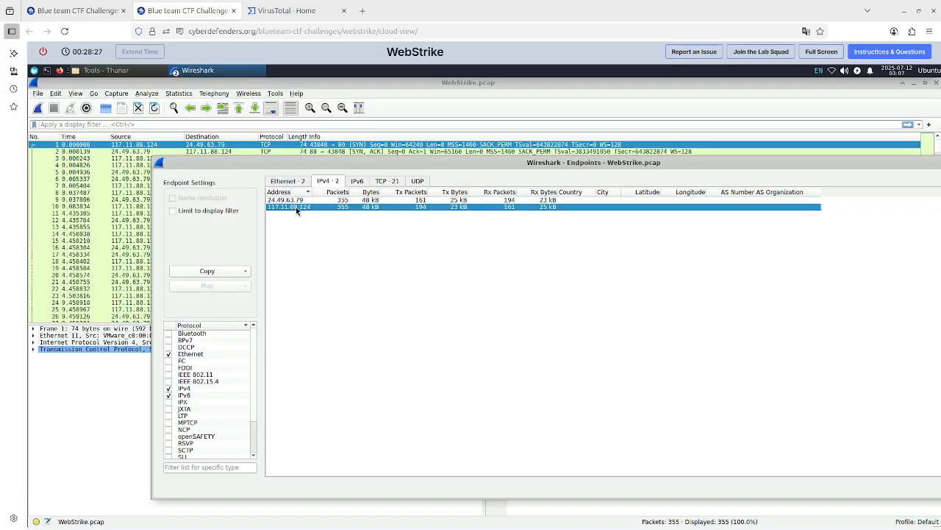
pyautogui.rightClick(295, 201)
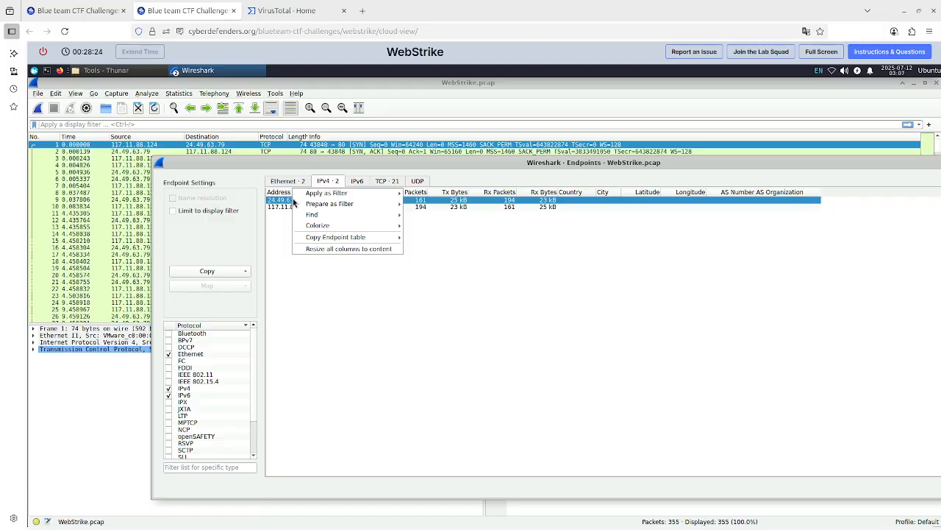
pyautogui.click(289, 202)
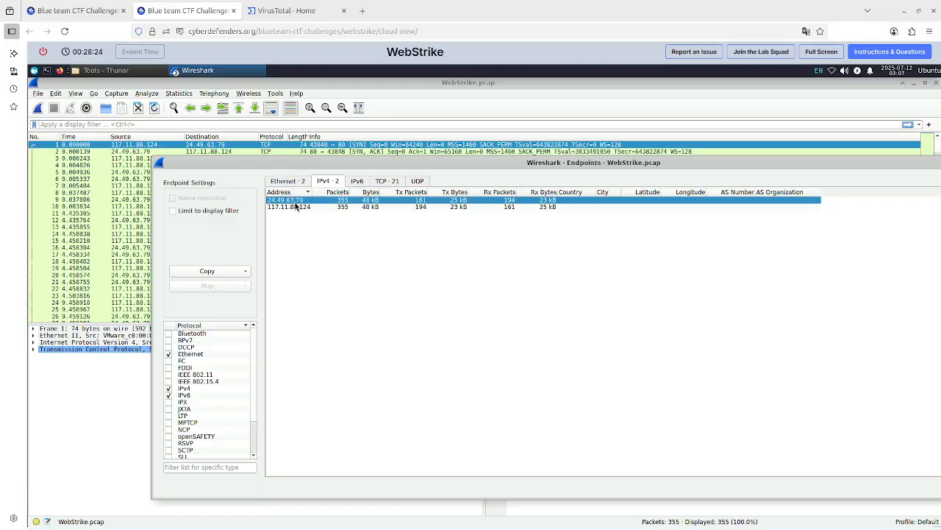
# Search VirusTotal for the IP address 24.49.63.79 and open its Details section.
pyautogui.click(319, 10)
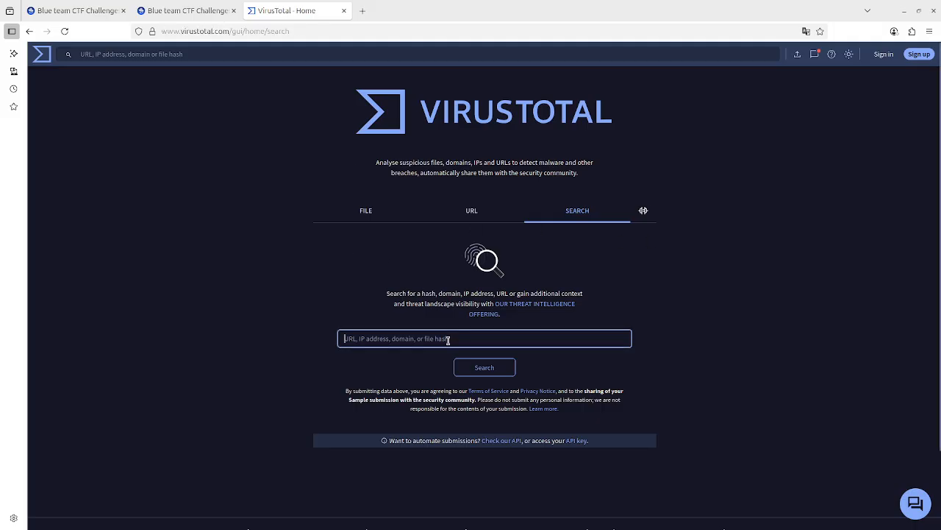
pyautogui.write('24.49.63.')
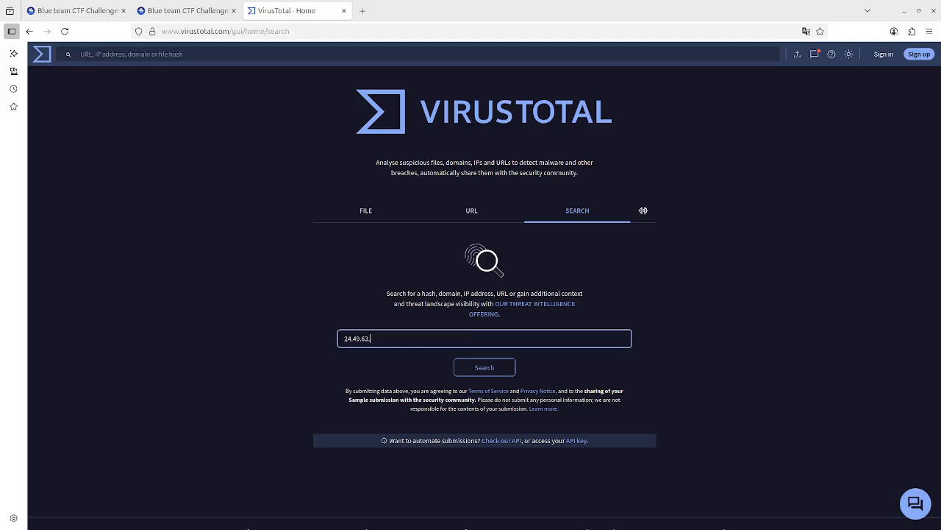
pyautogui.click(187, 10)
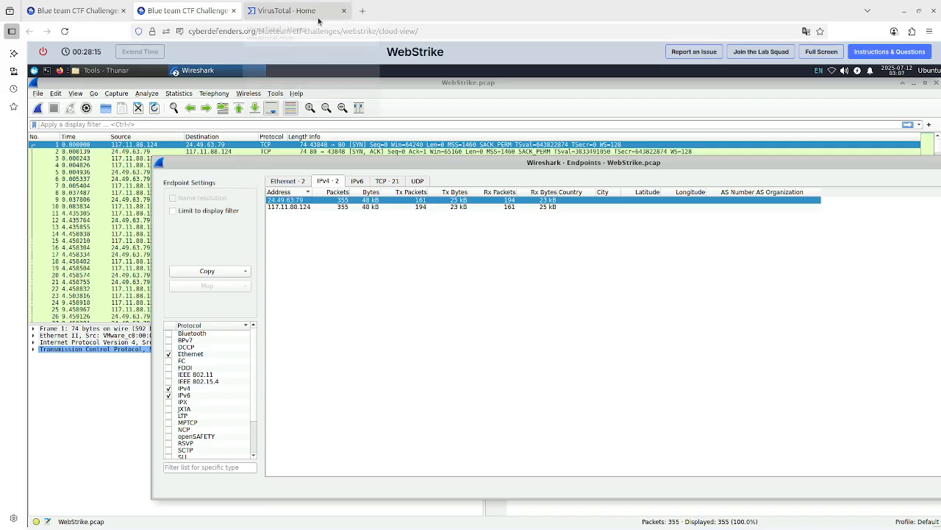
pyautogui.click(307, 9)
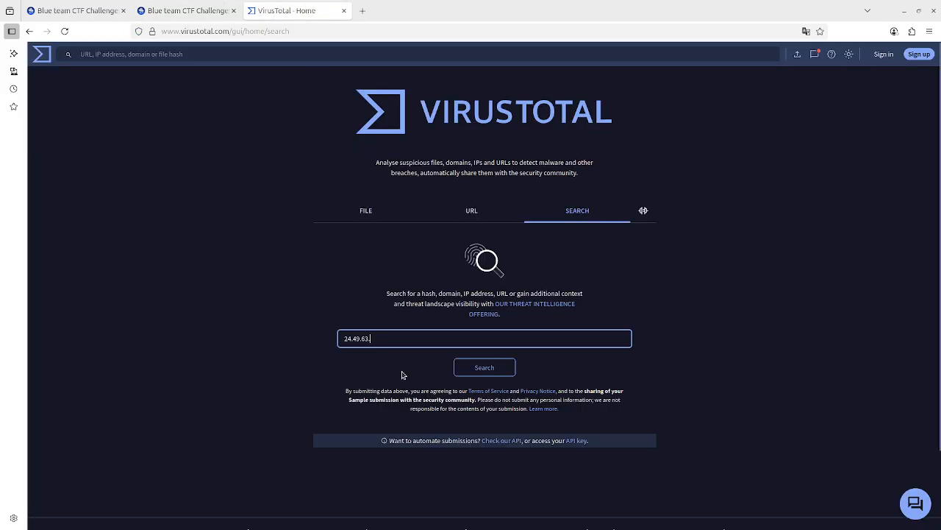
pyautogui.write('.49.63.79')
pyautogui.press('Return')
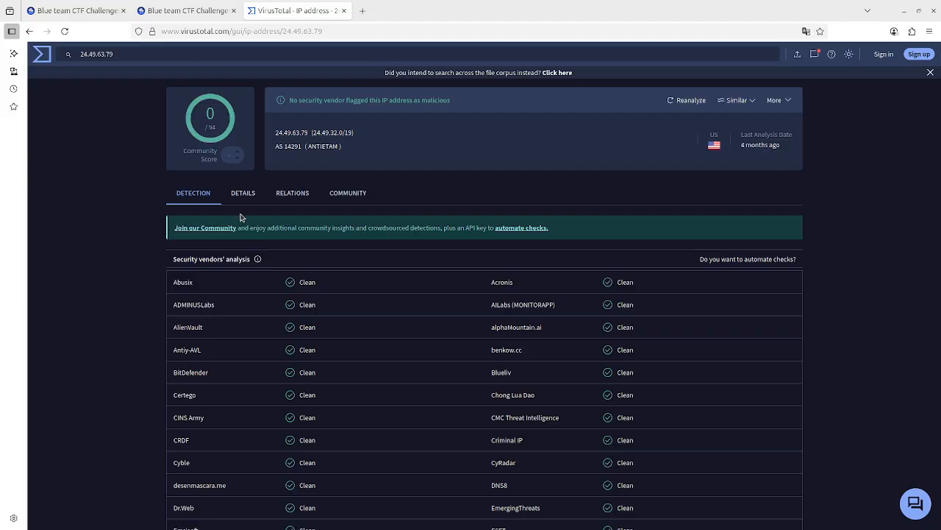
pyautogui.click(247, 201)
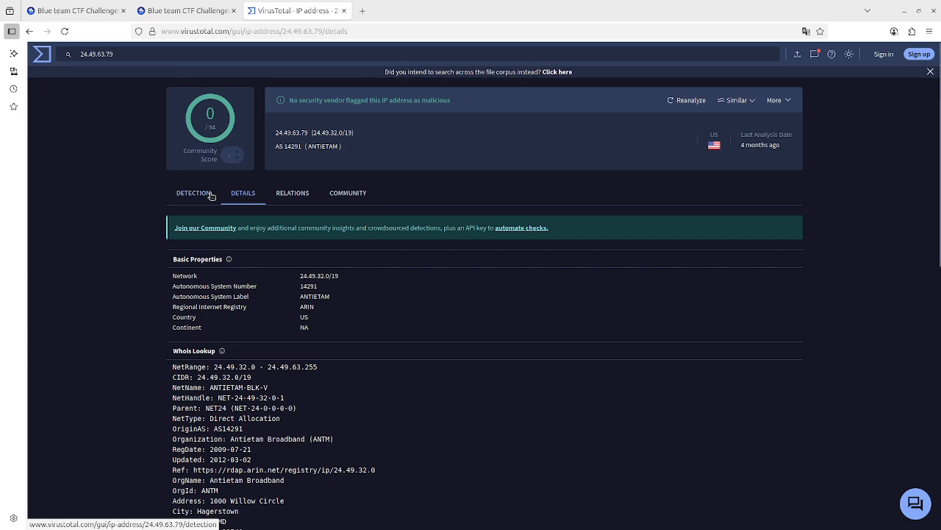
# Review the Detection and Details sections of the 24.49.63.79 report on VirusTotal, including its Whois lookup.
pyautogui.click(211, 195)
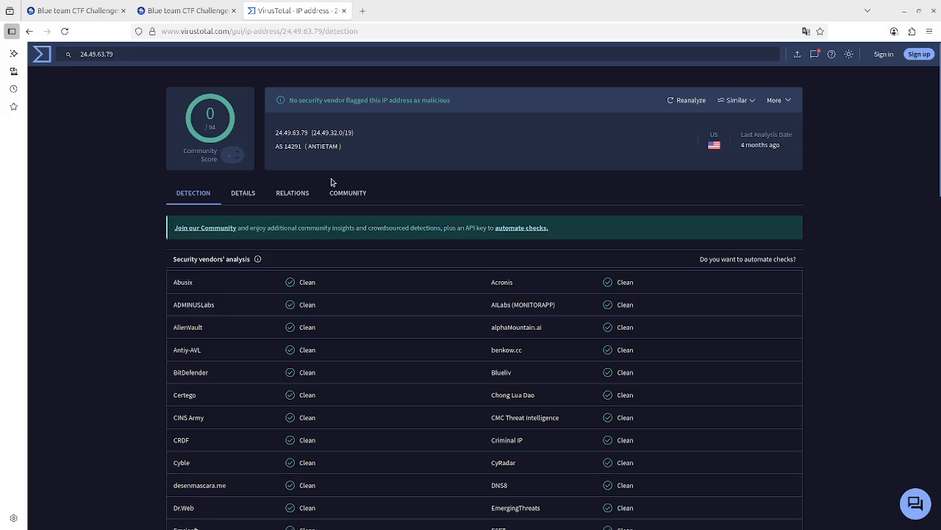
pyautogui.click(260, 193)
pyautogui.scroll(-2, 569, 324)
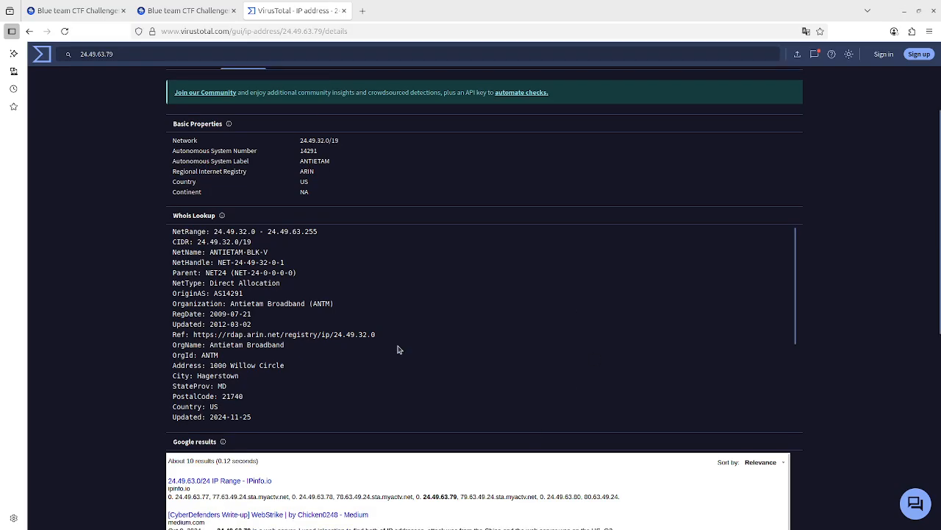
pyautogui.scroll(1, 682, 361)
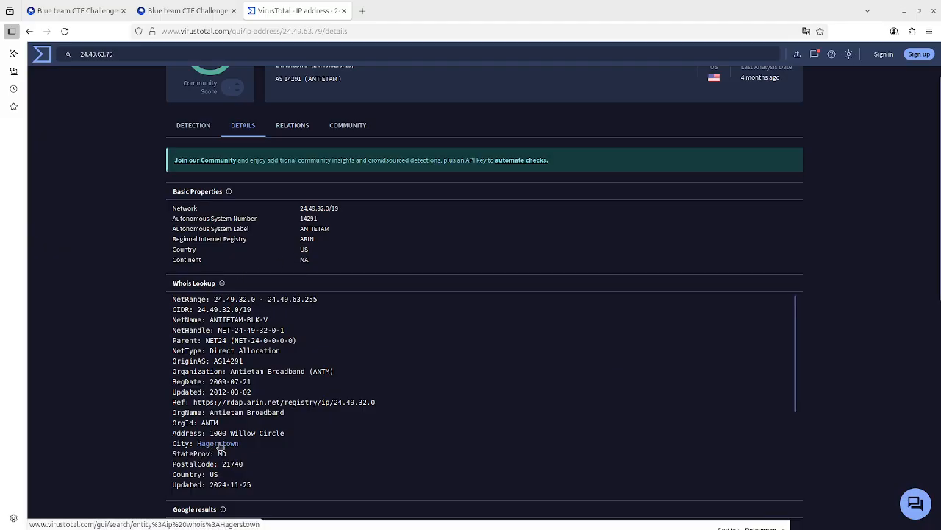
pyautogui.click(213, 11)
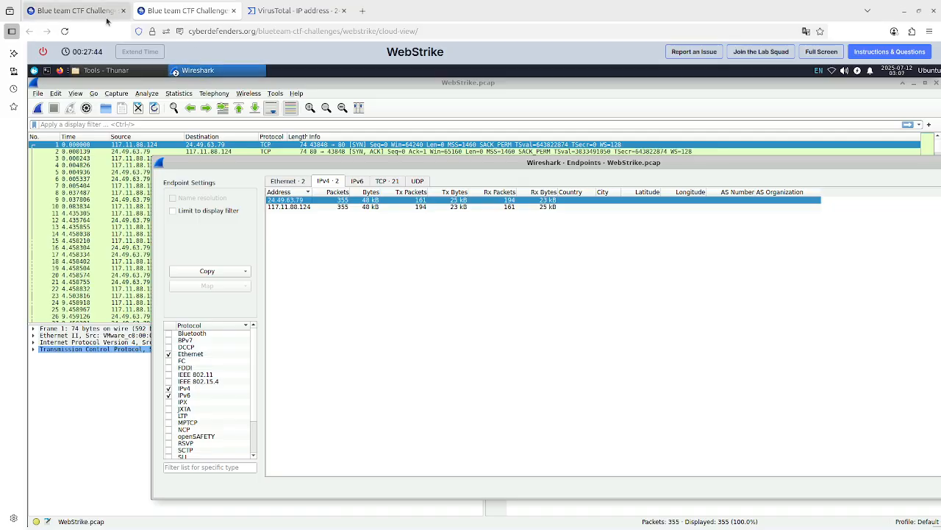
# Enter Hagerstown as the answer to question 1 of the WebStrike Lab and submit it.
pyautogui.click(101, 8)
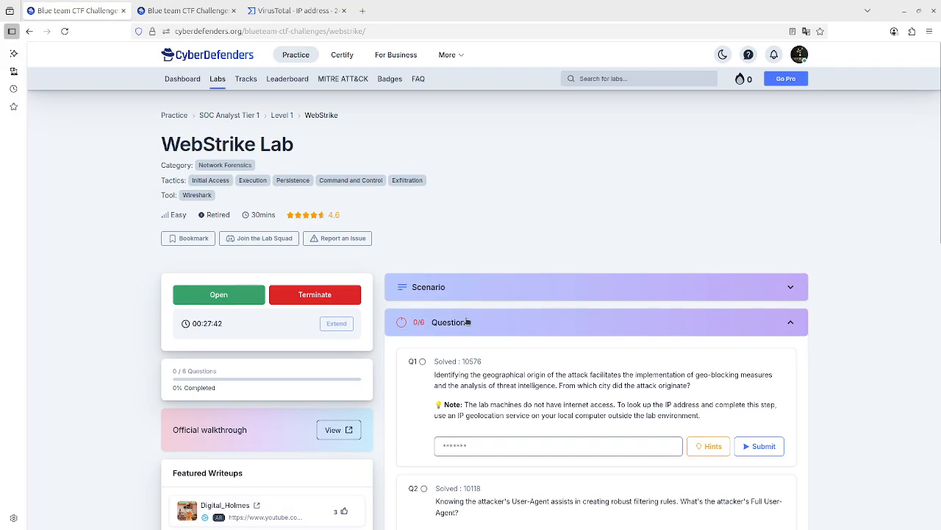
pyautogui.click(490, 450)
pyautogui.write('Hagerstown')
pyautogui.click(748, 439)
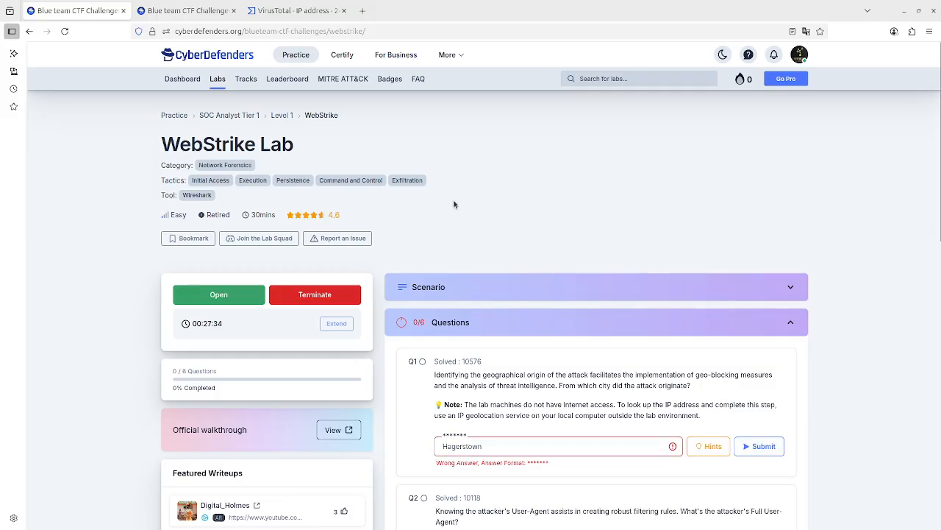
# Search VirusTotal for the other endpoint IP address 117.11.88.124.
pyautogui.click(235, 19)
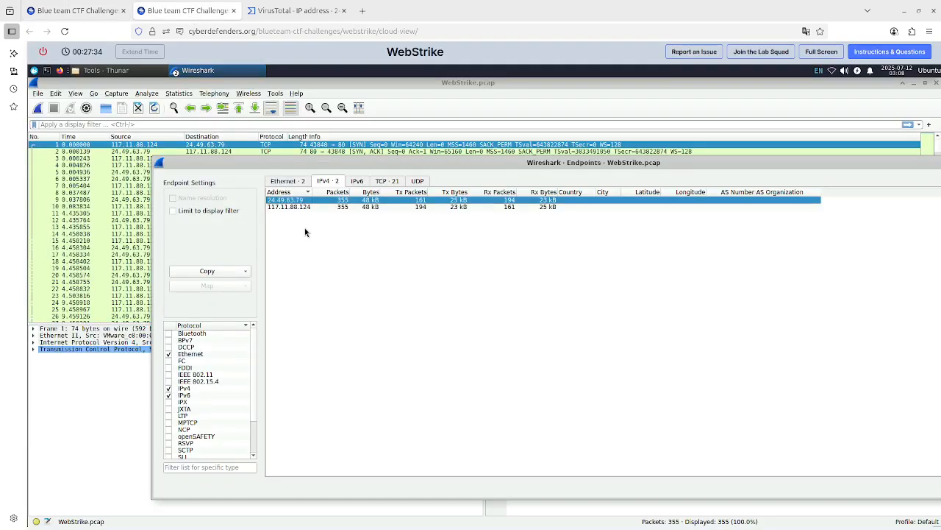
pyautogui.click(294, 11)
pyautogui.scroll(2, 302, 241)
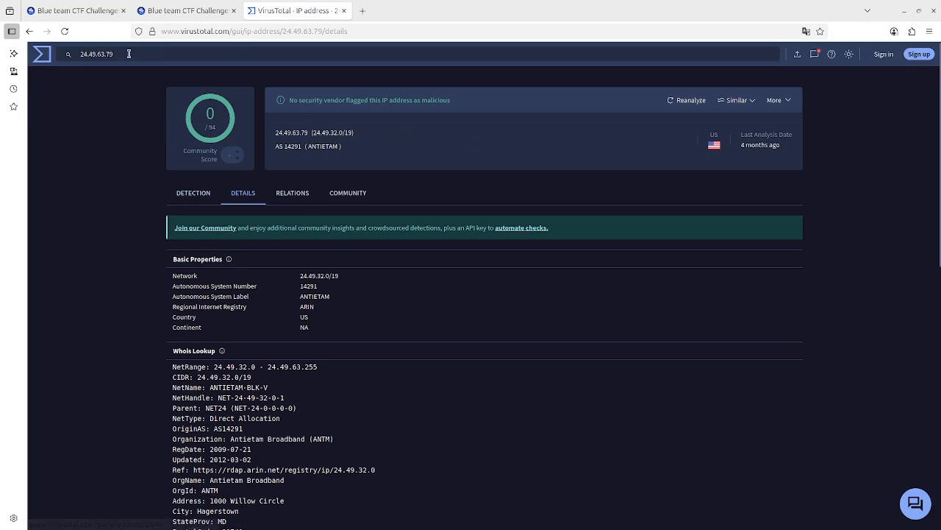
pyautogui.tripleClick(82, 54)
pyautogui.press('BackSpace')
pyautogui.write('117.11.')
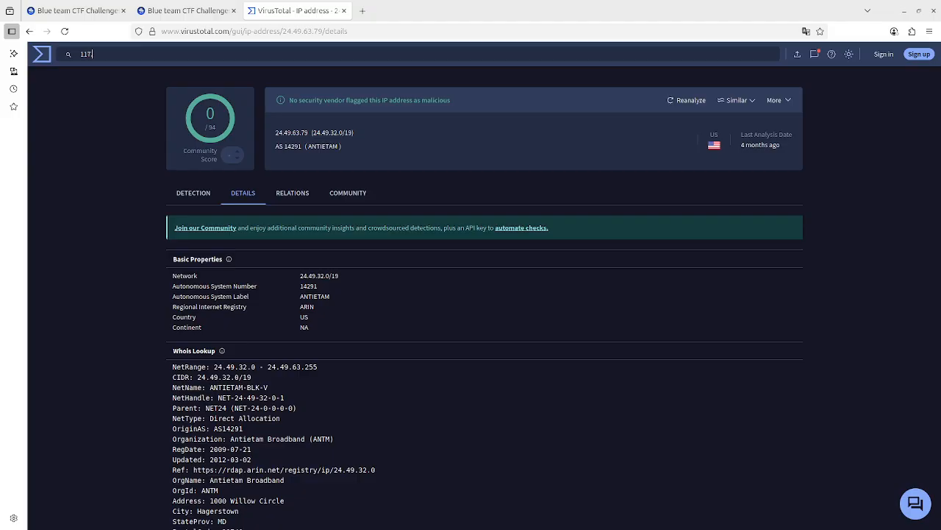
pyautogui.click(187, 10)
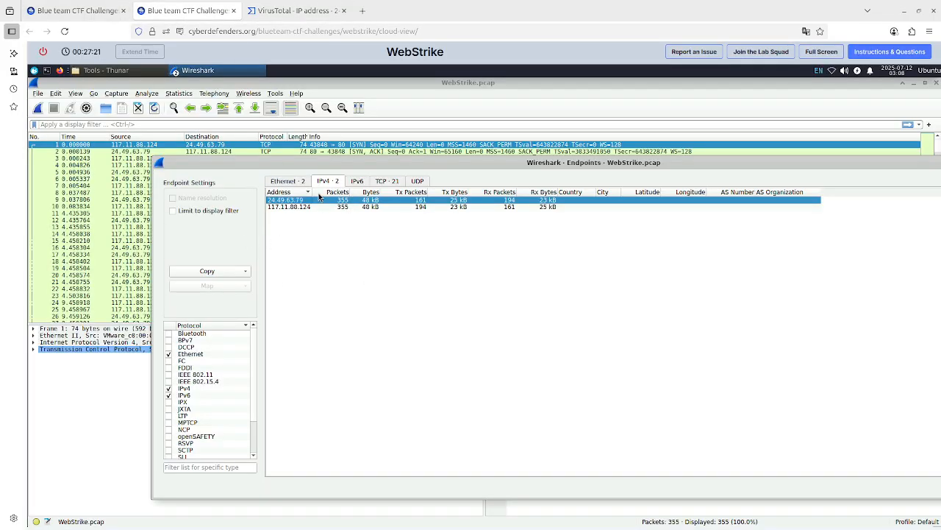
pyautogui.moveTo(300, 18)
pyautogui.click(307, 11)
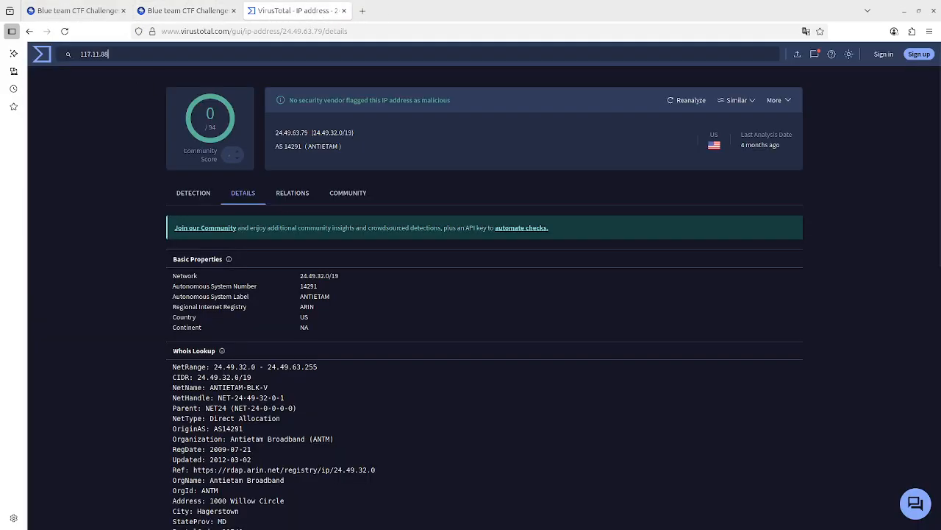
pyautogui.click(185, 11)
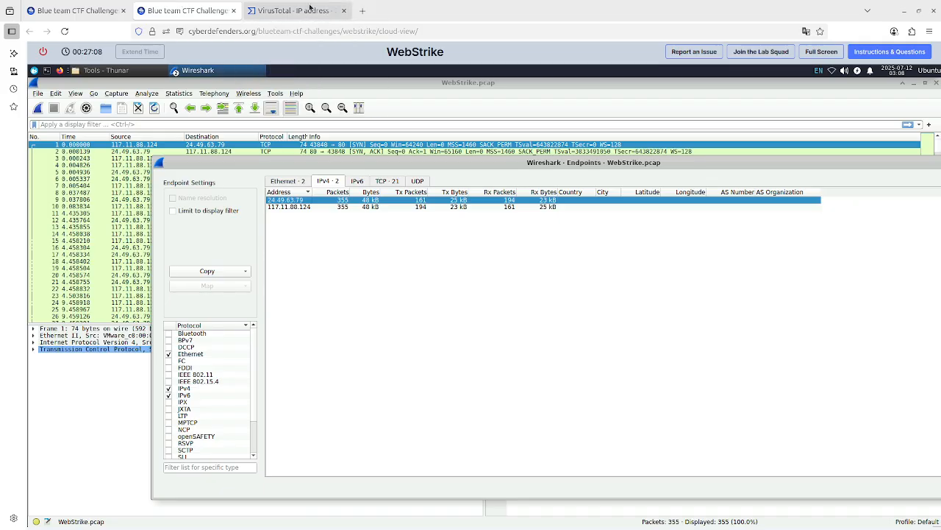
pyautogui.click(311, 8)
pyautogui.write('.124')
pyautogui.press('Return')
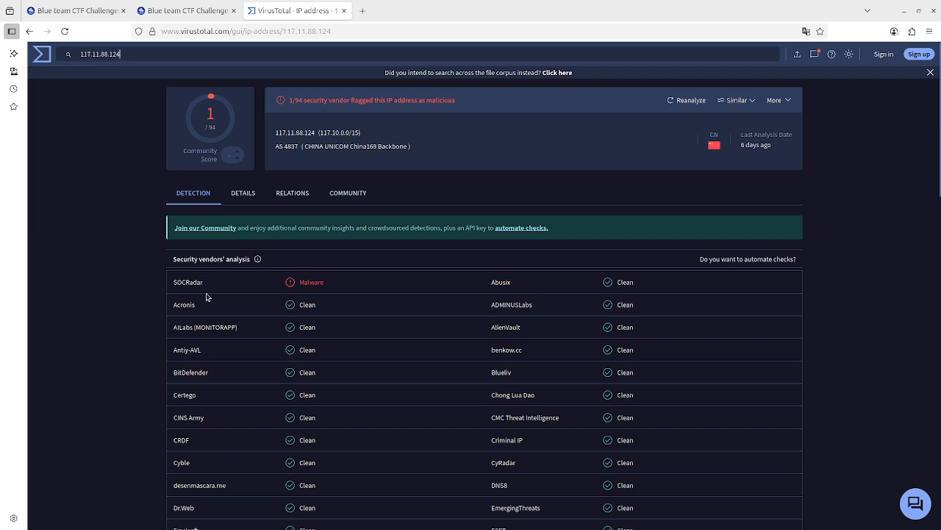
# Open the Details section for 117.11.88.124 and search the page for city information in its registration and Whois data.
pyautogui.click(243, 201)
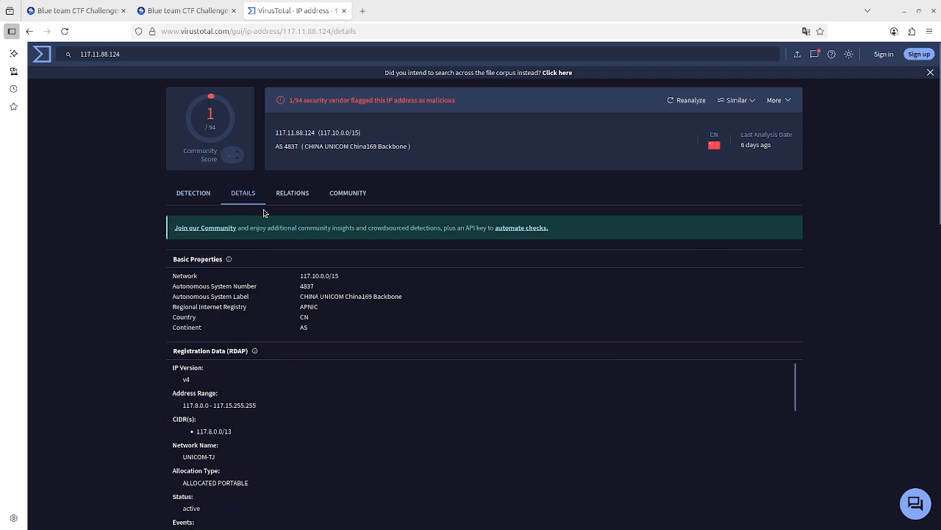
pyautogui.scroll(-2, 380, 334)
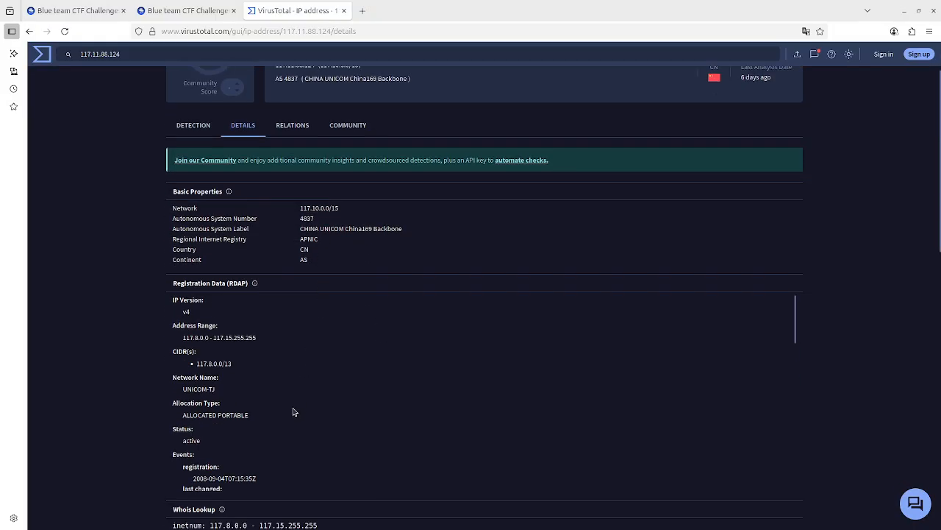
pyautogui.scroll(-5, 293, 411)
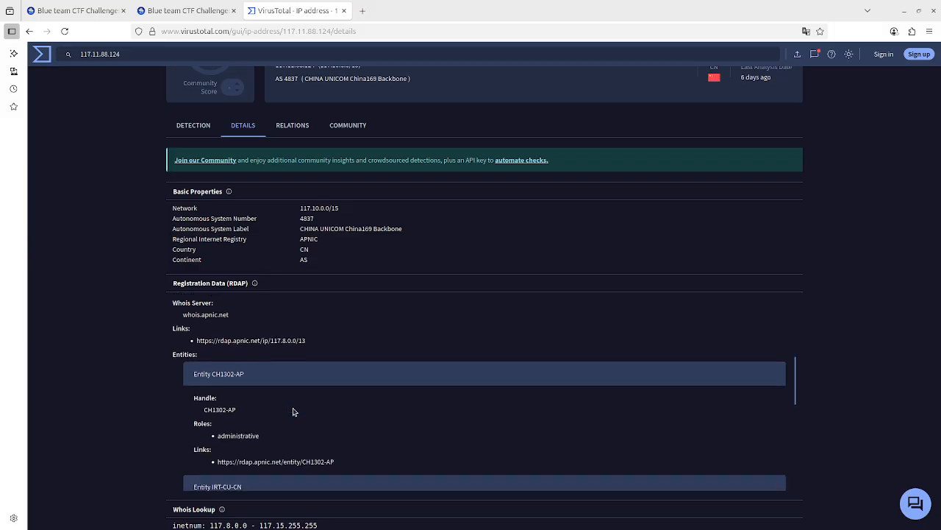
pyautogui.scroll(-3, 293, 411)
pyautogui.scroll(-3, 292, 411)
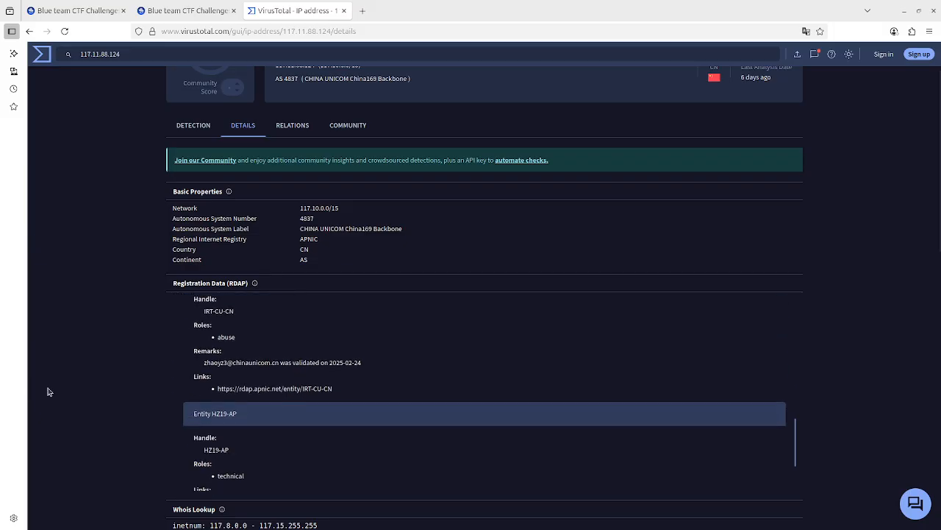
pyautogui.hotkey('ctrl', 'f')
pyautogui.write('city')
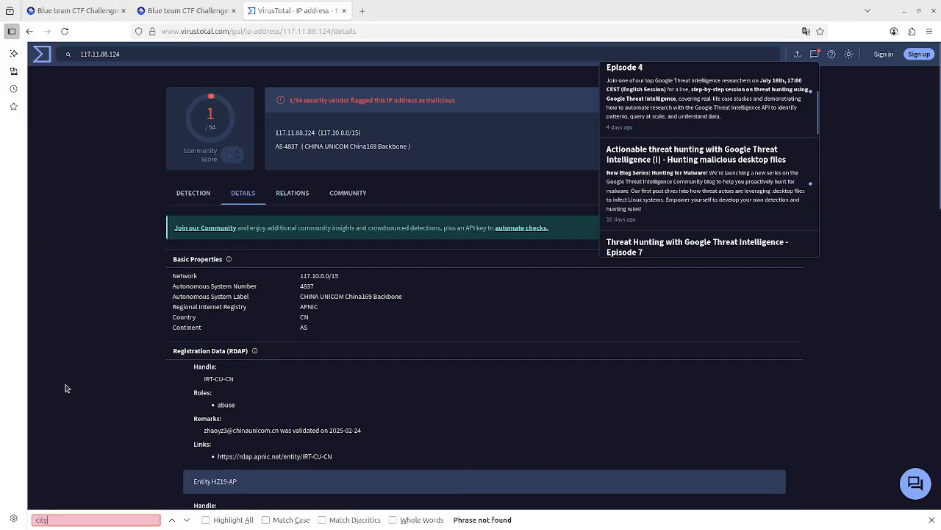
pyautogui.scroll(-5, 163, 348)
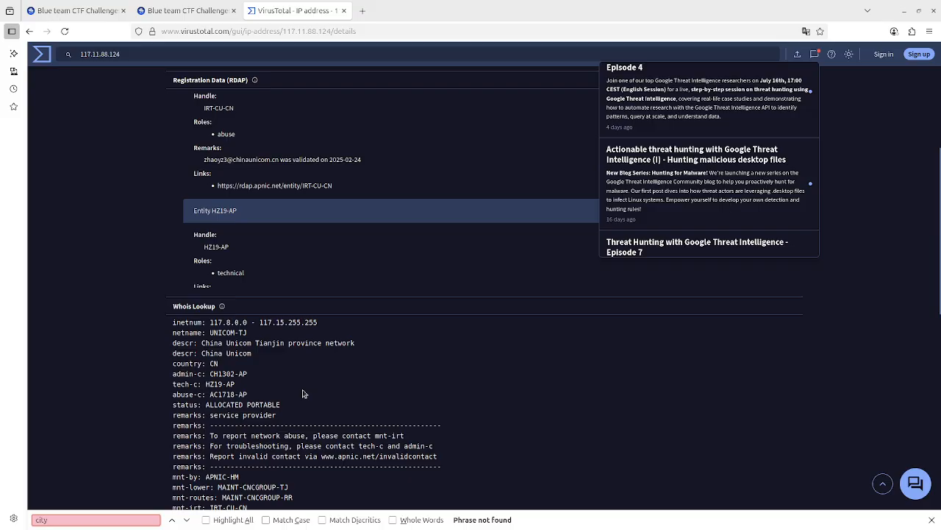
pyautogui.scroll(1, 301, 394)
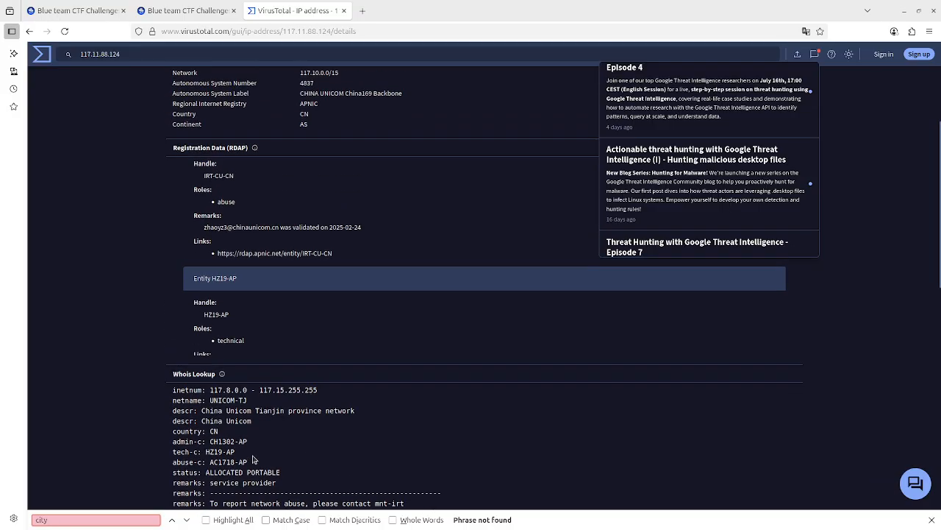
# Replace the question 1 answer with Tianjin, submit it, and close the congratulations dialog.
pyautogui.click(192, 10)
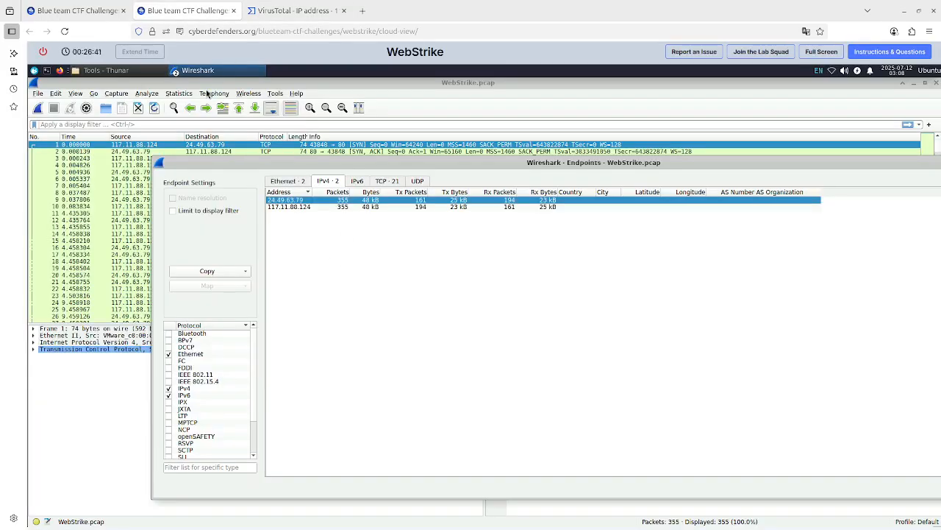
pyautogui.click(77, 10)
pyautogui.doubleClick(483, 444)
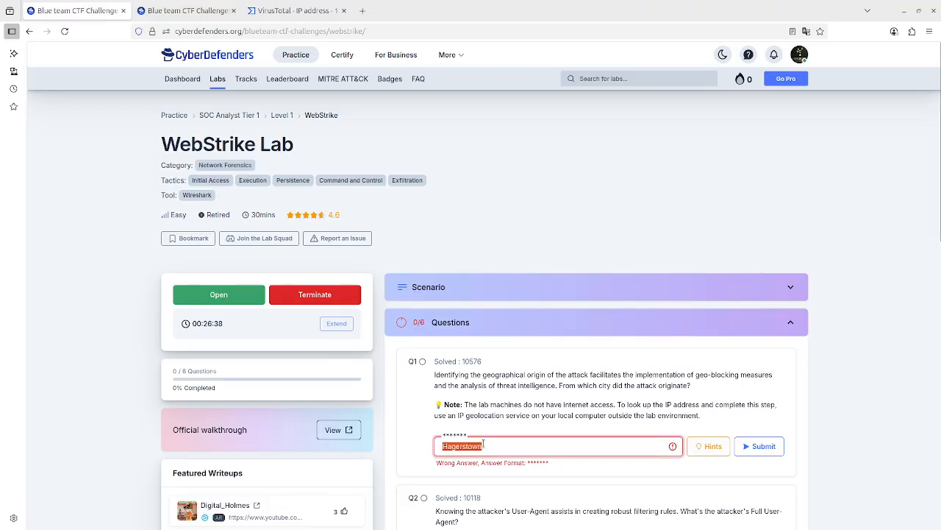
pyautogui.write('Tianjin')
pyautogui.press('Return')
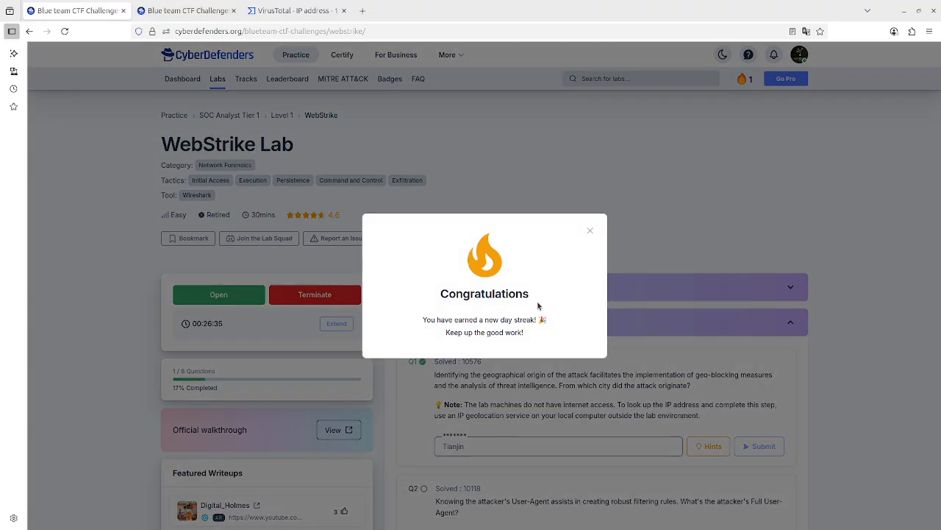
pyautogui.click(590, 231)
pyautogui.scroll(-1, 645, 377)
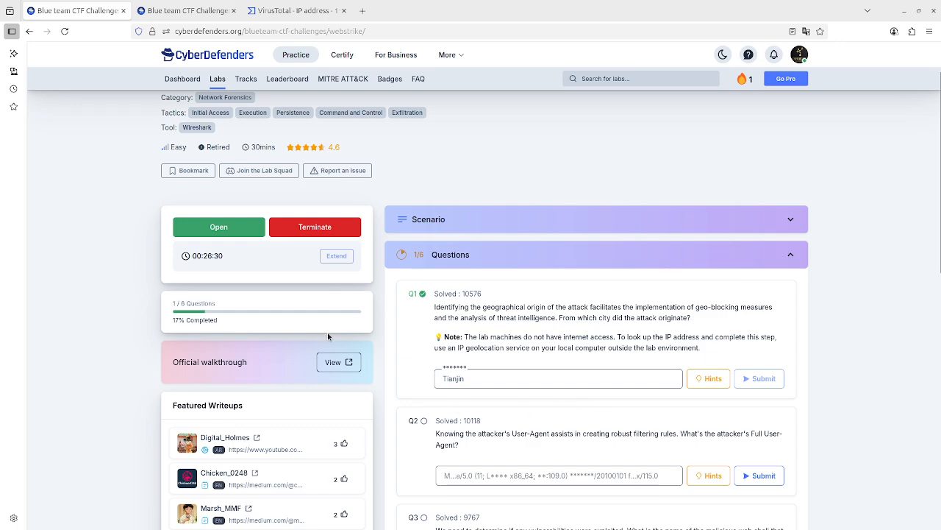
pyautogui.scroll(-2, 522, 381)
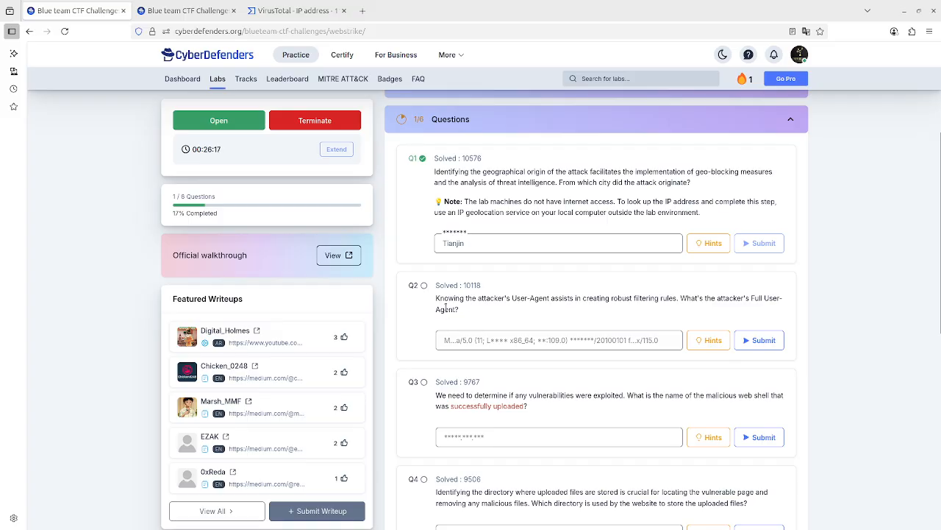
# Apply the 117.11.88.124 endpoint as a display filter and close the Endpoints window.
pyautogui.click(207, 15)
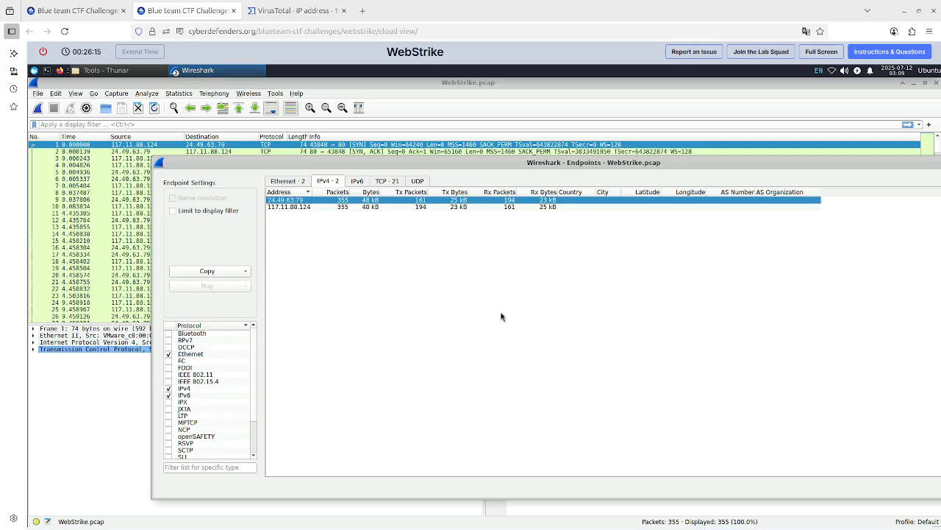
pyautogui.click(292, 207)
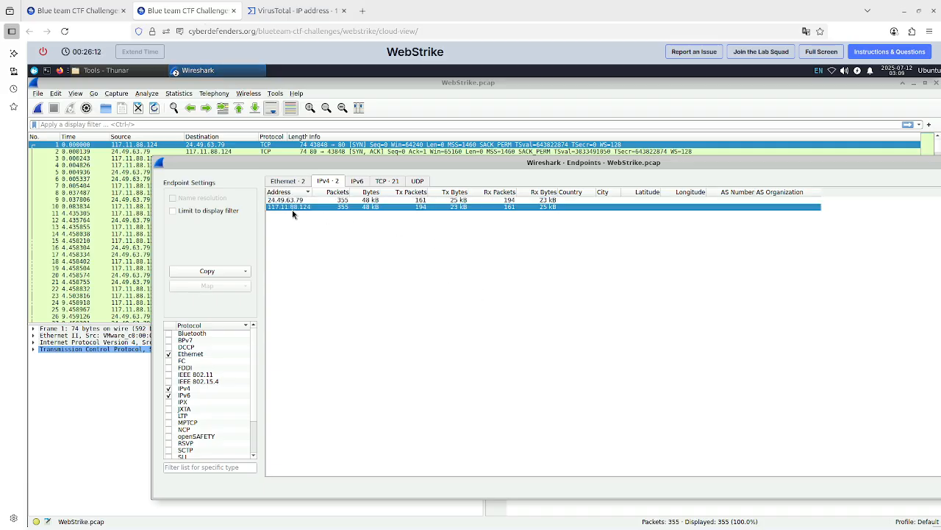
pyautogui.rightClick(292, 209)
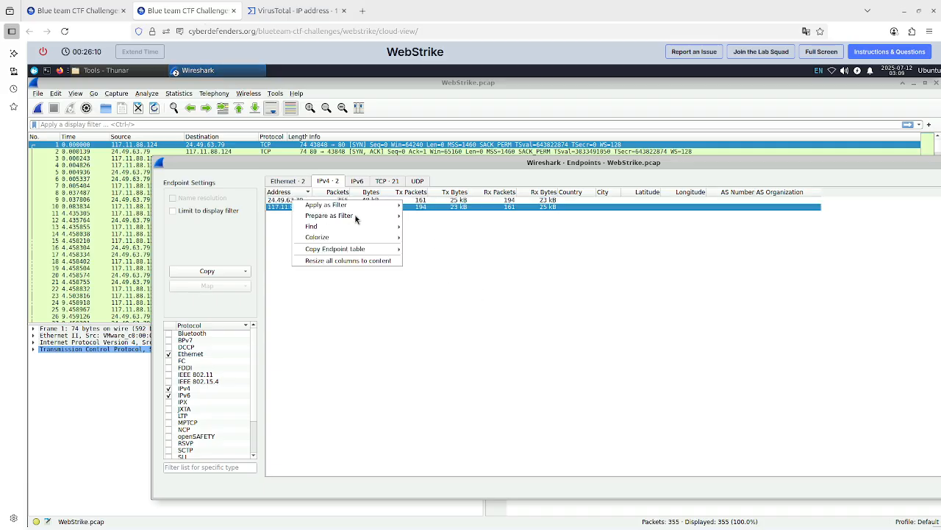
pyautogui.moveTo(379, 204)
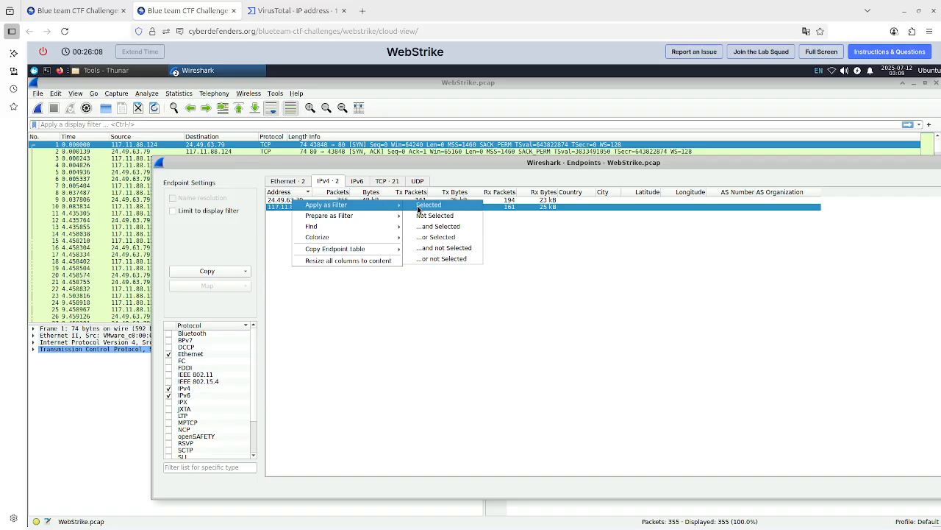
pyautogui.click(426, 205)
pyautogui.moveTo(903, 160); pyautogui.dragTo(714, 220)
pyautogui.click(851, 226)
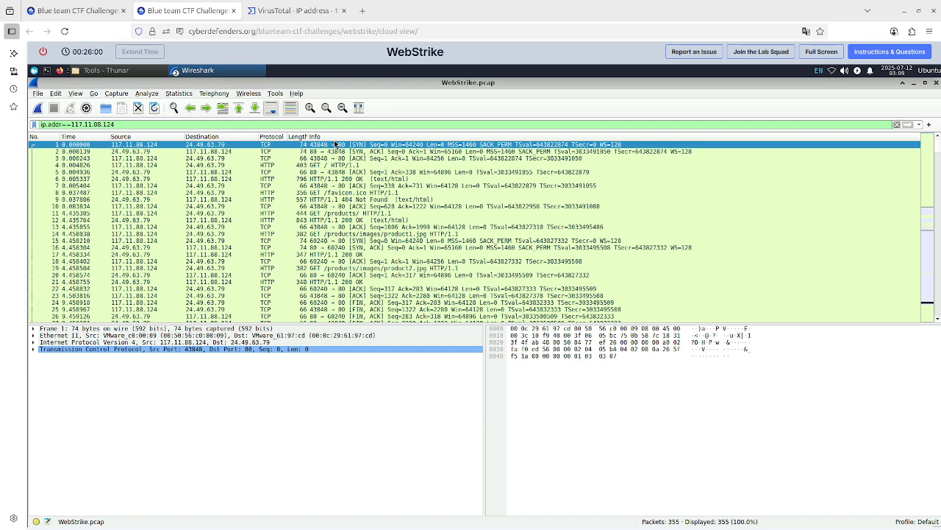
# Browse the filtered packets and expand the first packet's Internet Protocol Version 4 details.
pyautogui.scroll(-4, 385, 250)
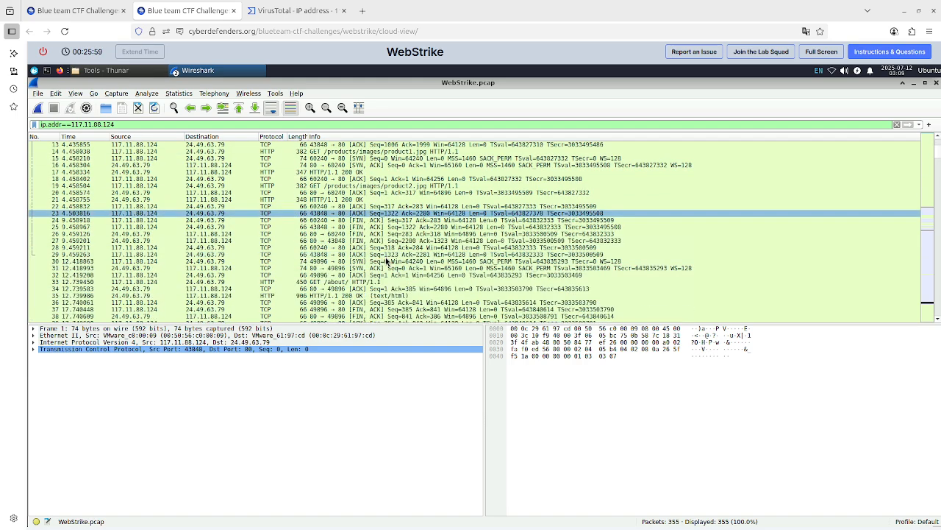
pyautogui.scroll(-6, 386, 262)
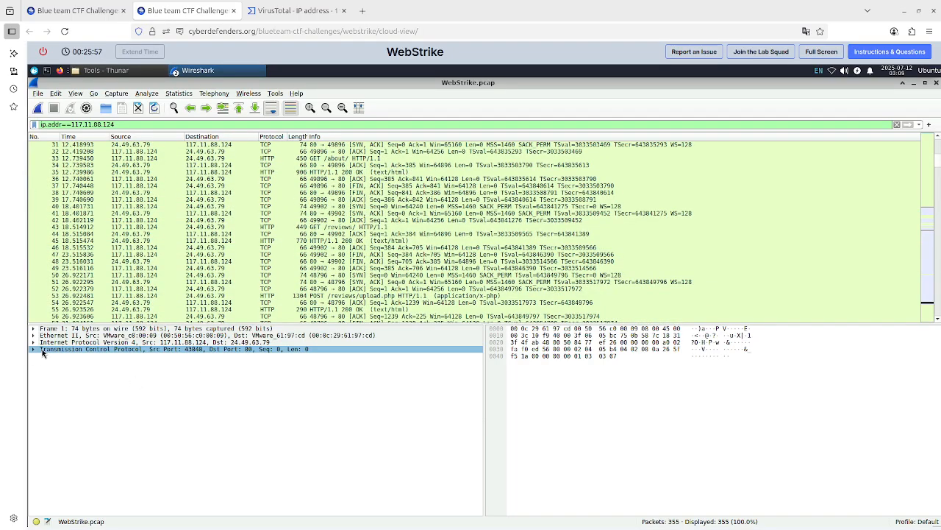
pyautogui.scroll(10, 253, 273)
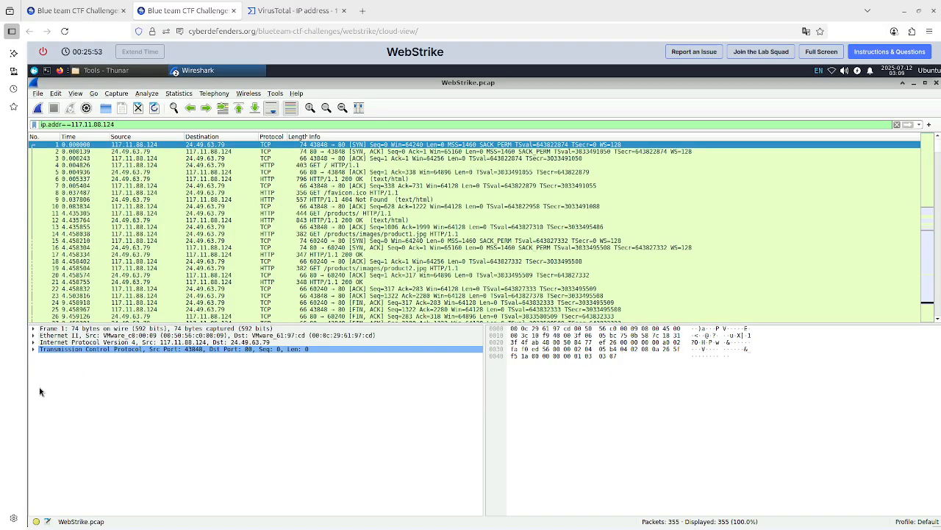
pyautogui.click(34, 343)
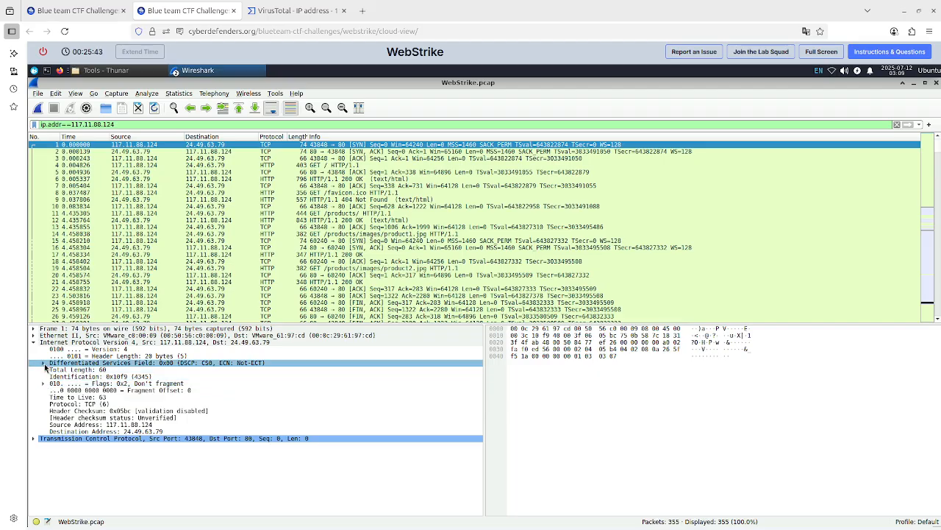
pyautogui.click(44, 364)
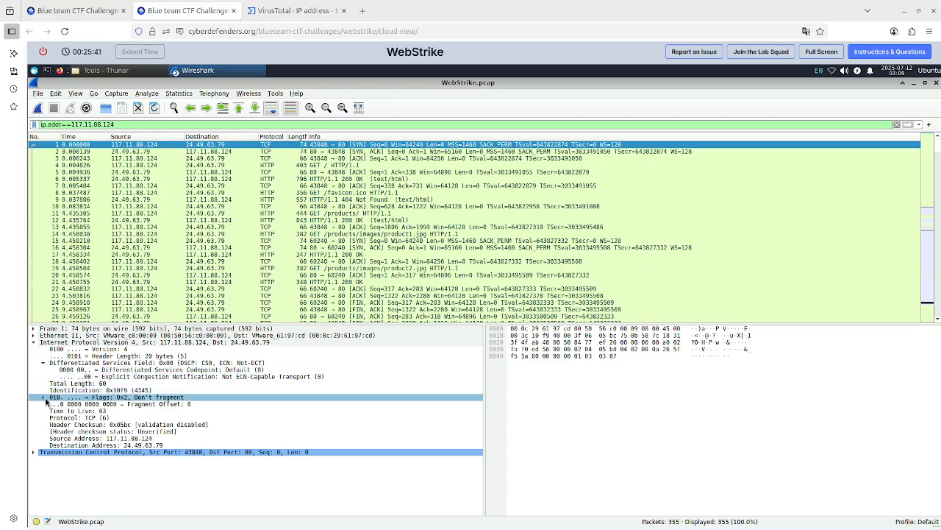
# Expand the first packet's IP flags and its Transmission Control Protocol header to examine the fields.
pyautogui.click(44, 398)
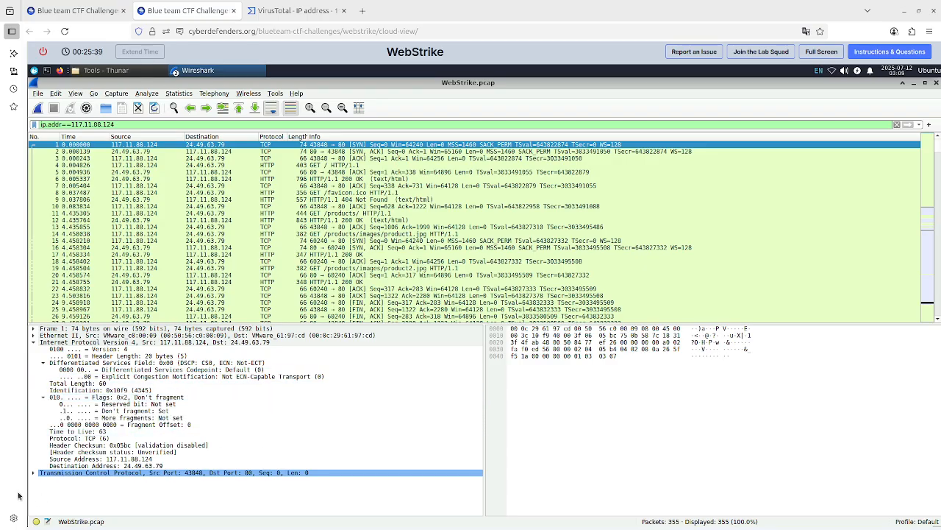
pyautogui.click(33, 472)
pyautogui.scroll(-4, 171, 432)
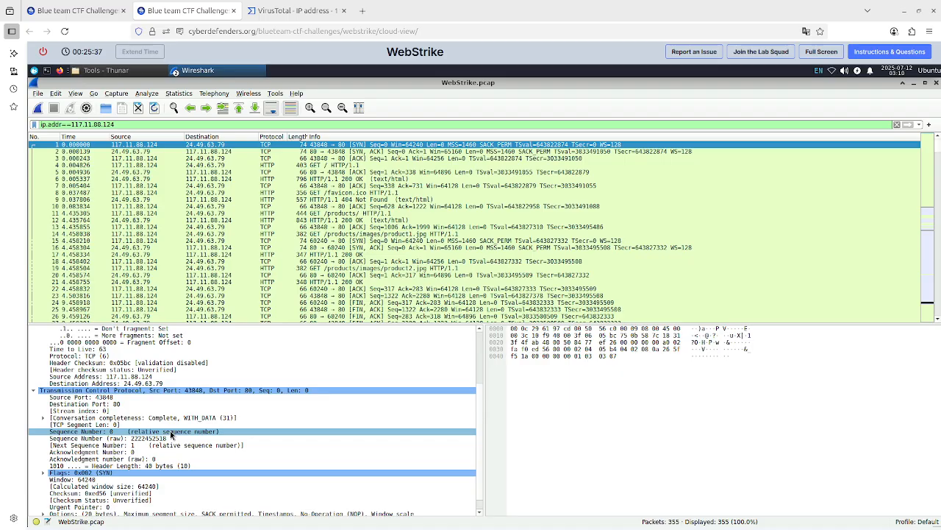
pyautogui.scroll(-1, 201, 444)
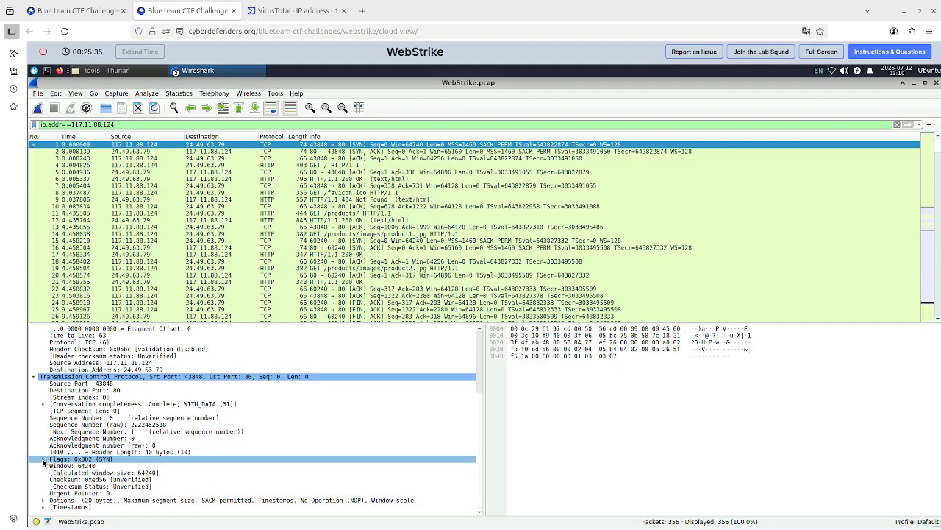
pyautogui.scroll(-2, 46, 504)
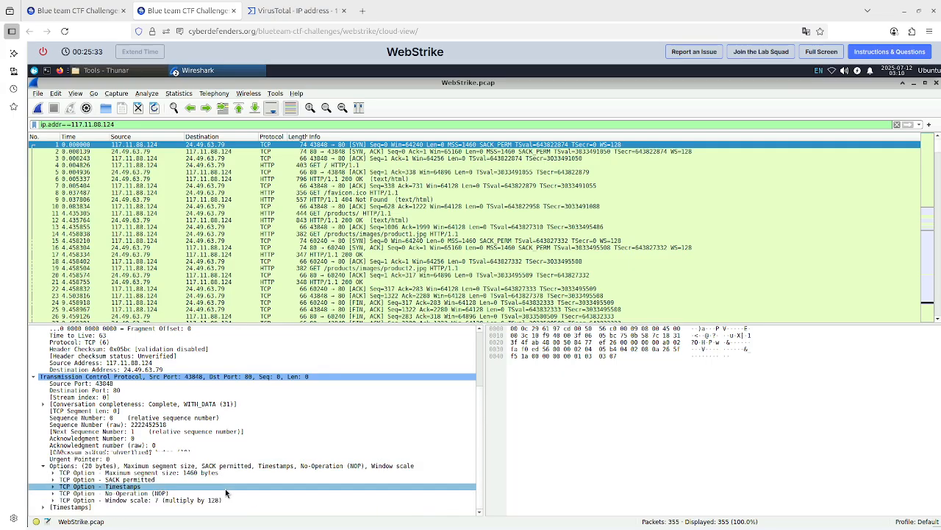
# Expand each TCP option of the first packet to examine the maximum segment size, SACK, timestamps and NOP fields.
pyautogui.click(70, 487)
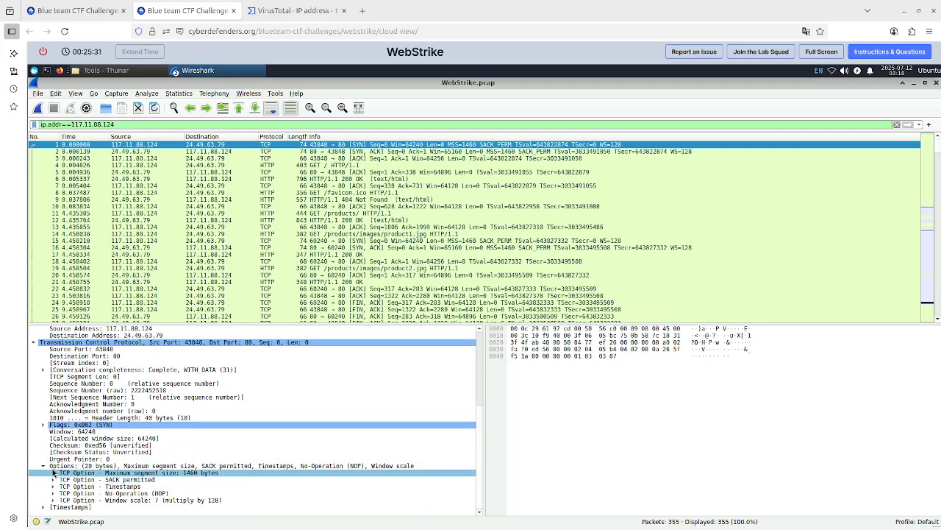
pyautogui.click(66, 465)
pyautogui.click(53, 472)
pyautogui.scroll(-1, 213, 450)
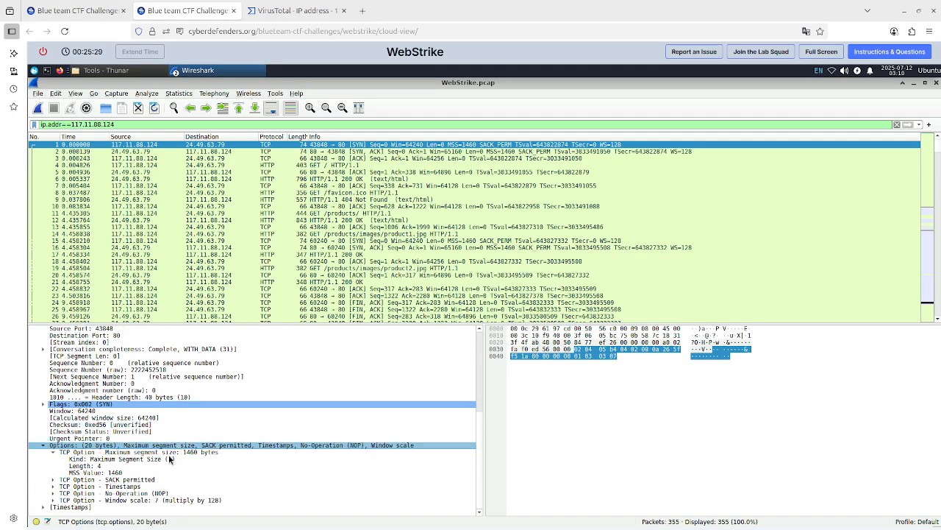
pyautogui.click(53, 479)
pyautogui.scroll(-1, 196, 478)
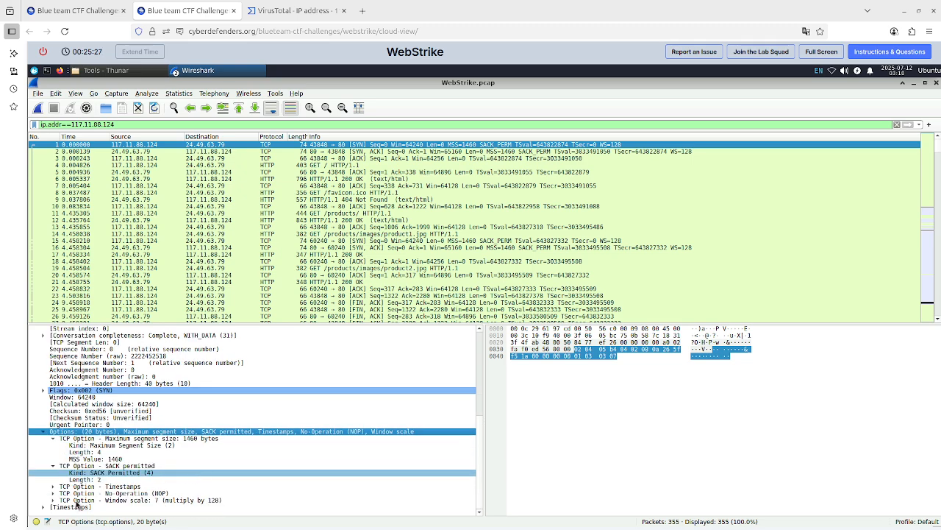
pyautogui.click(53, 488)
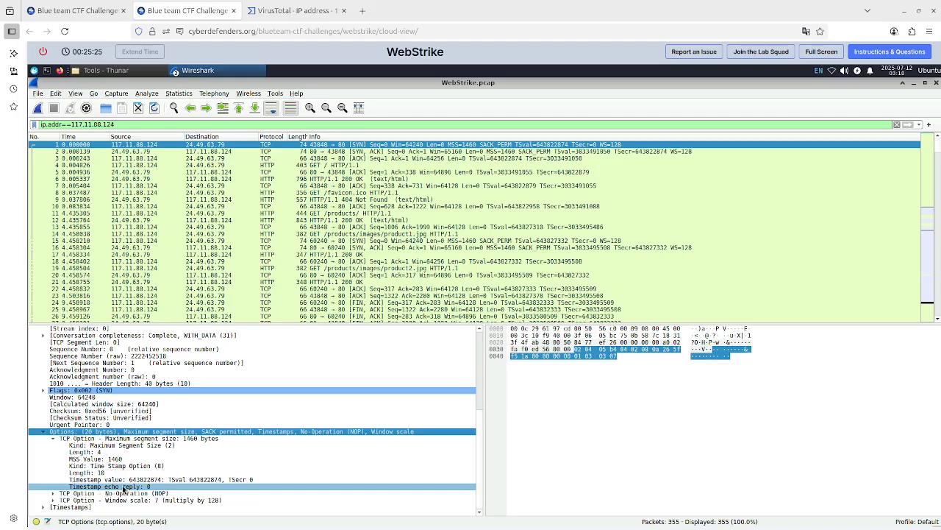
pyautogui.scroll(-2, 54, 489)
pyautogui.click(63, 493)
pyautogui.click(55, 494)
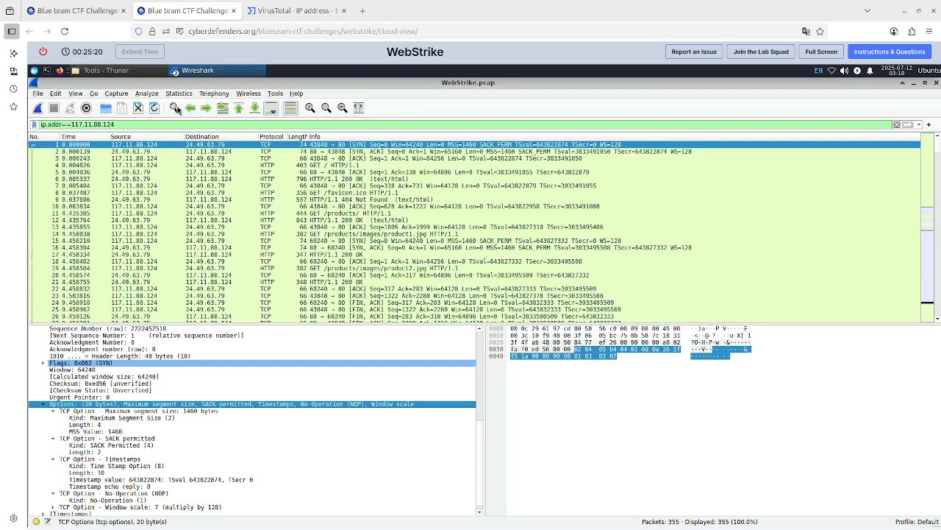
# Search the filtered packets for the string agent, then change the search string to user.
pyautogui.click(175, 108)
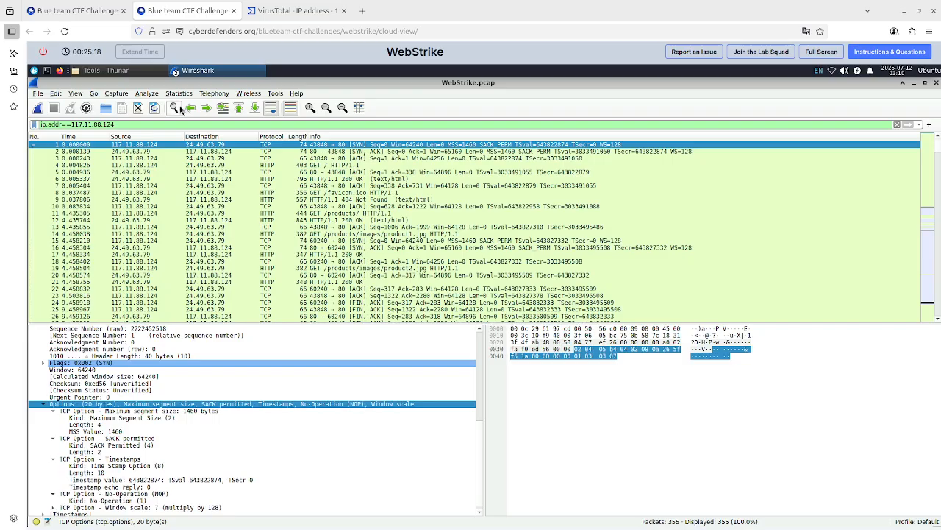
pyautogui.click(328, 139)
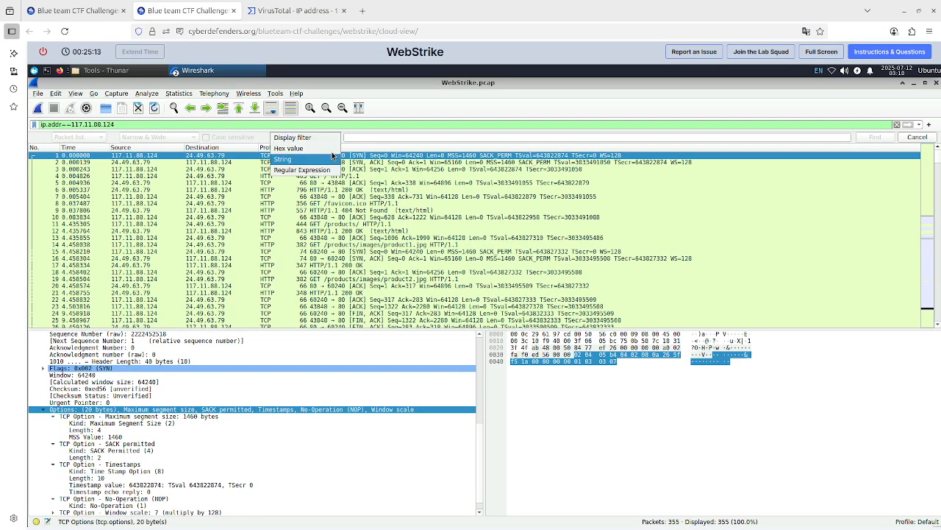
pyautogui.click(325, 159)
pyautogui.write('agent')
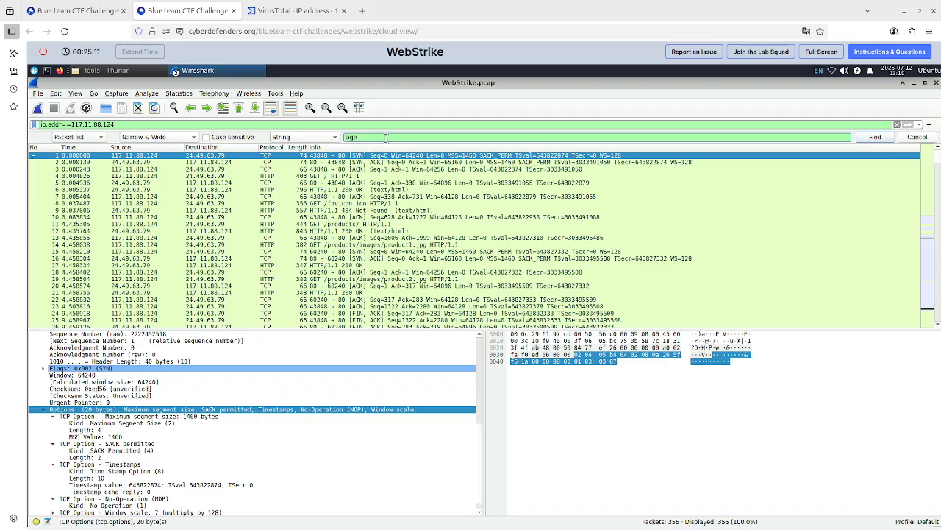
pyautogui.press('Return')
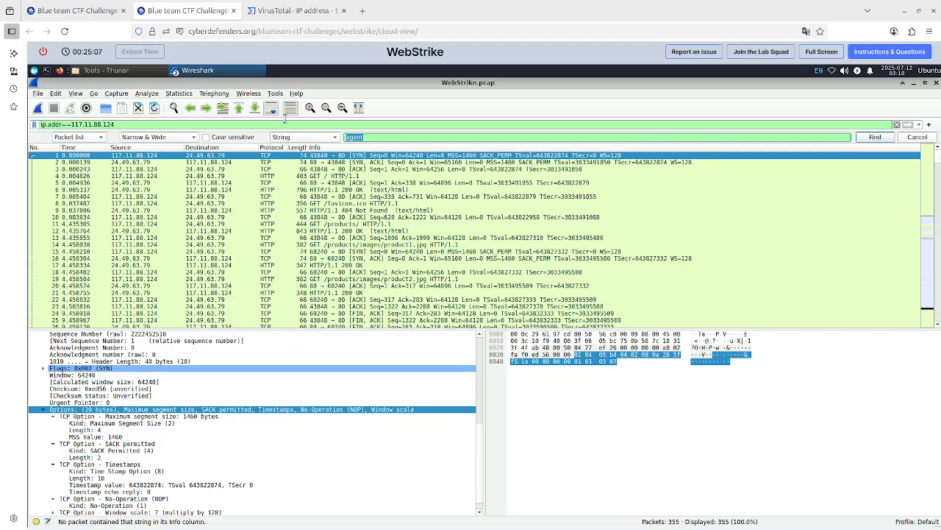
pyautogui.hotkey('ctrl', 'a')
pyautogui.write('us')
pyautogui.scroll(-1, 172, 427)
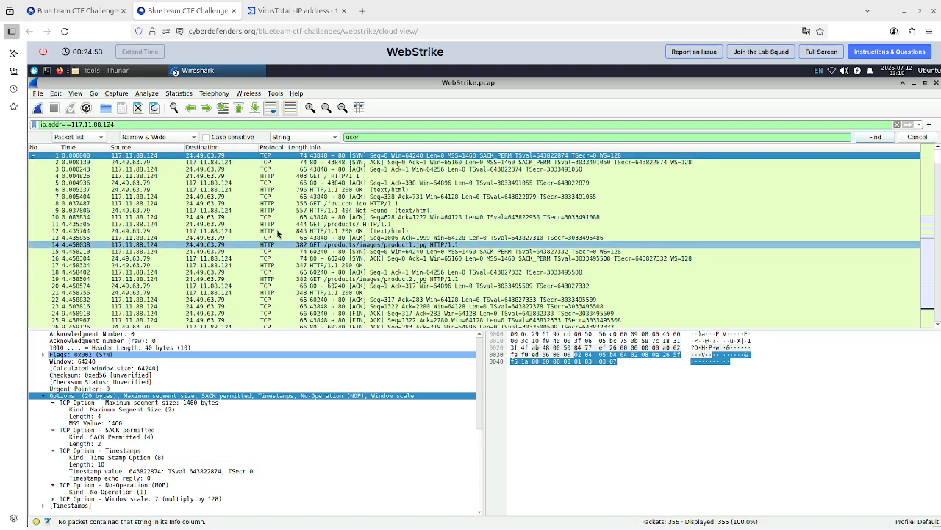
# Select packet 11's GET /products/ request and expand its Hypertext Transfer Protocol headers.
pyautogui.click(278, 224)
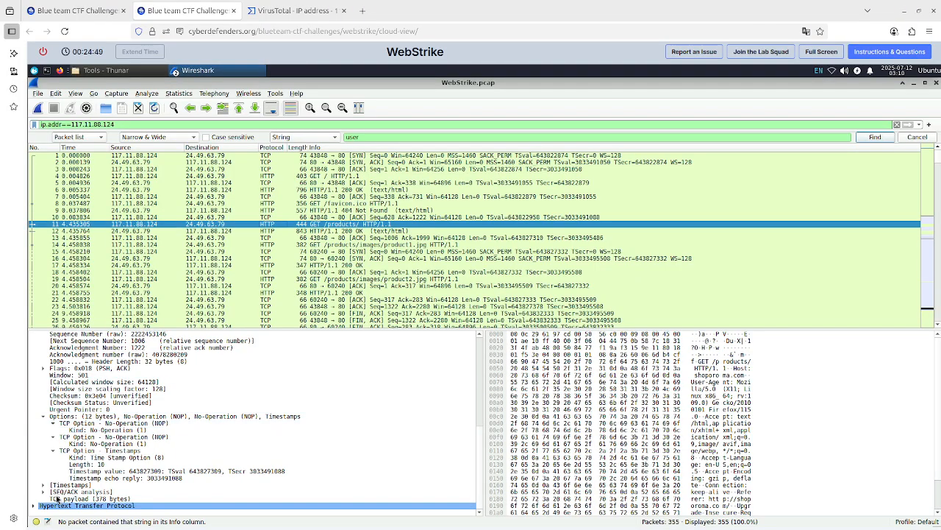
pyautogui.click(34, 506)
pyautogui.scroll(-5, 234, 403)
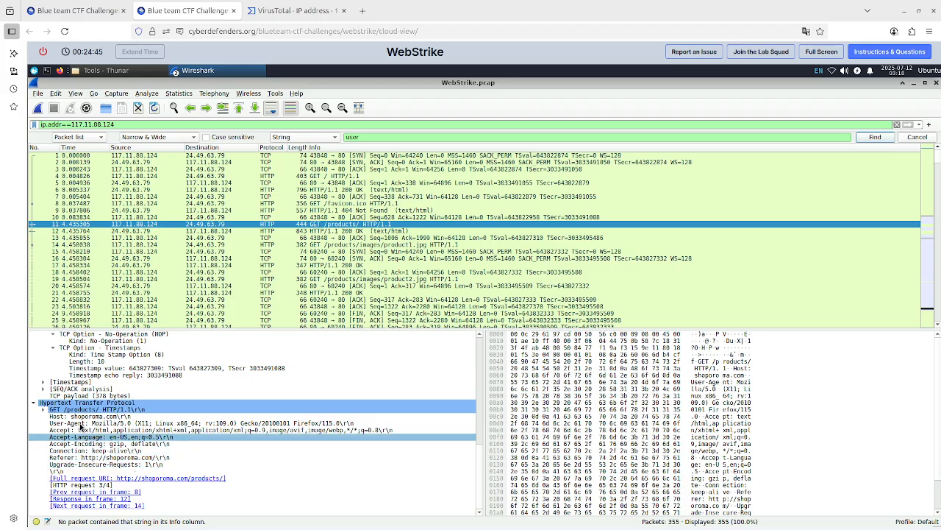
pyautogui.click(43, 408)
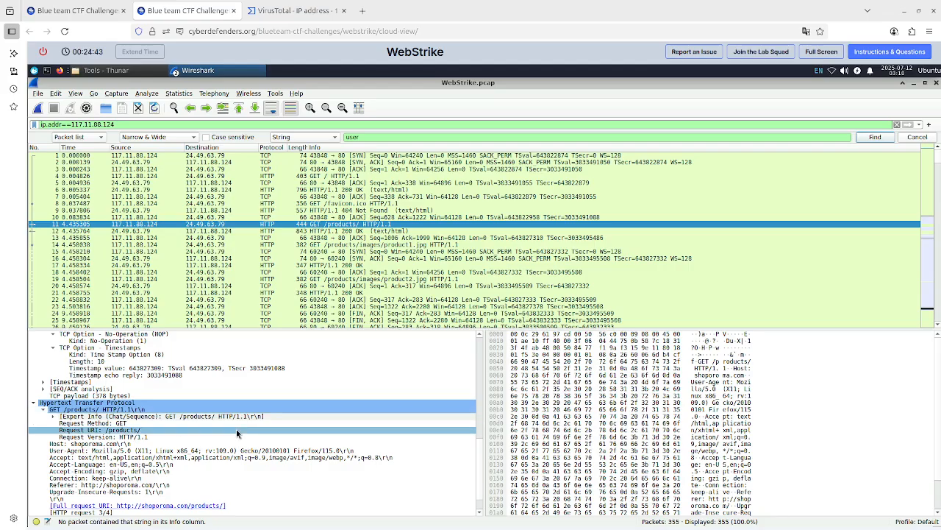
pyautogui.scroll(-1, 236, 430)
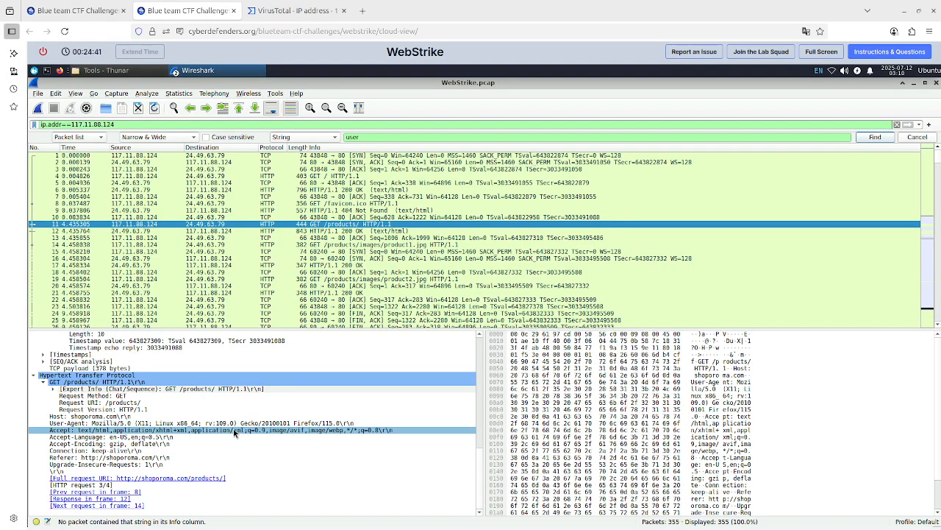
pyautogui.click(240, 424)
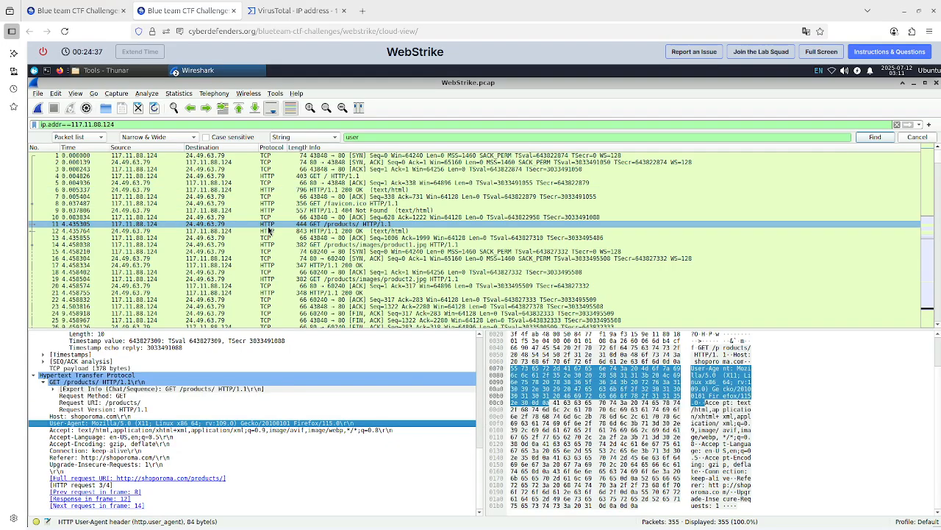
# Copy the User-Agent header's value and submit it as the answer to question 2 in the lab.
pyautogui.rightClick(131, 426)
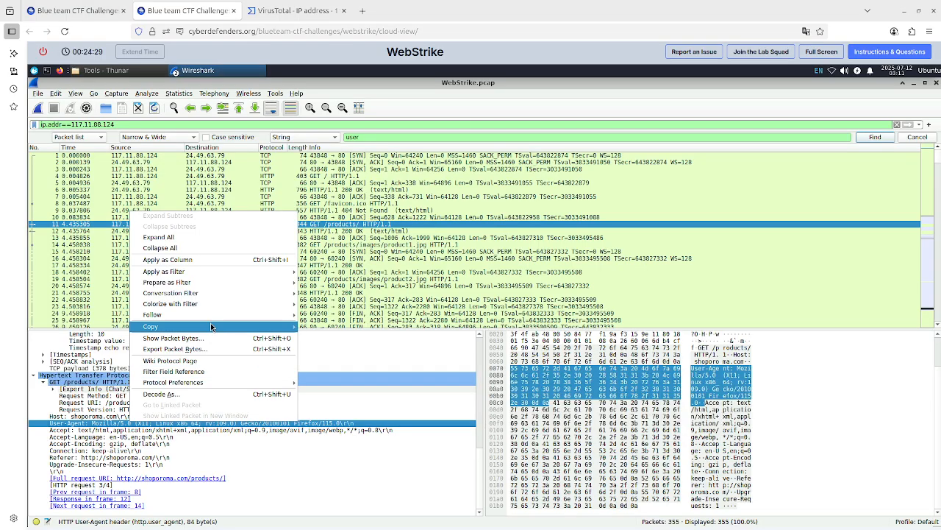
pyautogui.moveTo(214, 328)
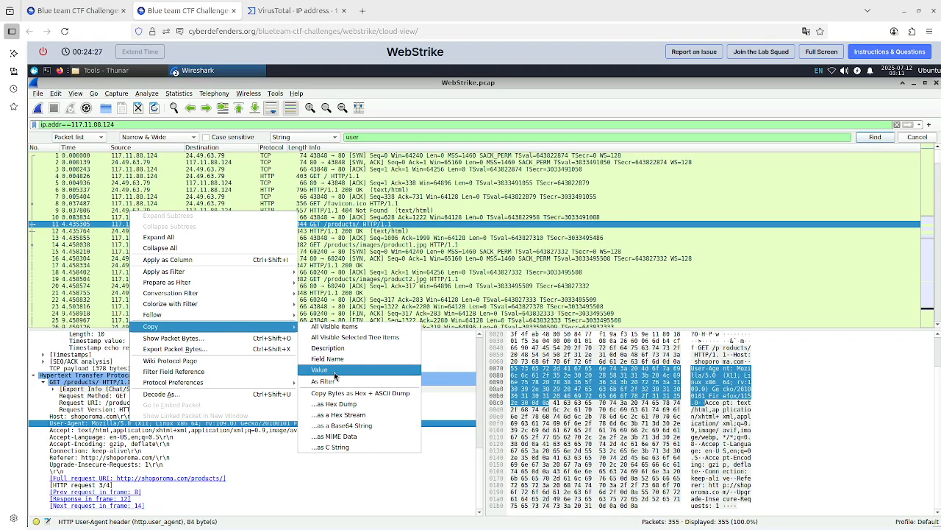
pyautogui.click(324, 369)
pyautogui.click(74, 10)
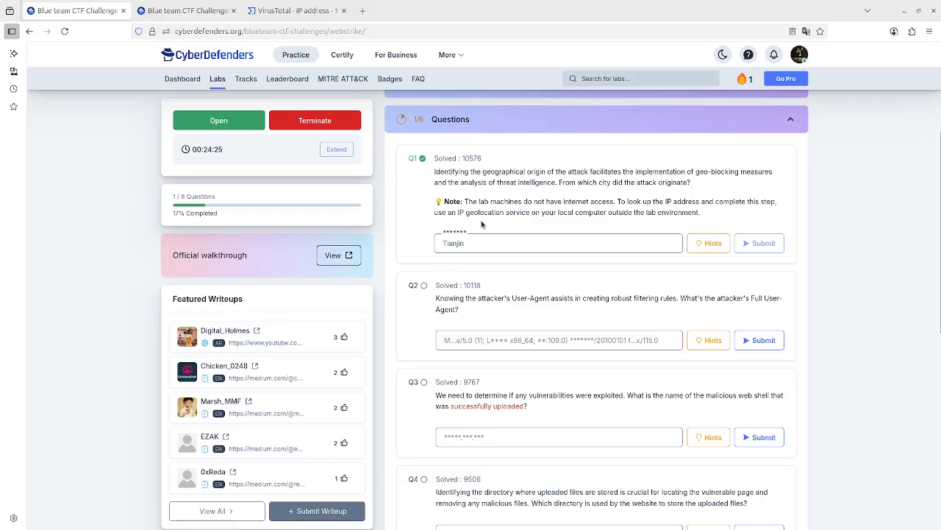
pyautogui.click(488, 340)
pyautogui.hotkey('ctrl', 'v')
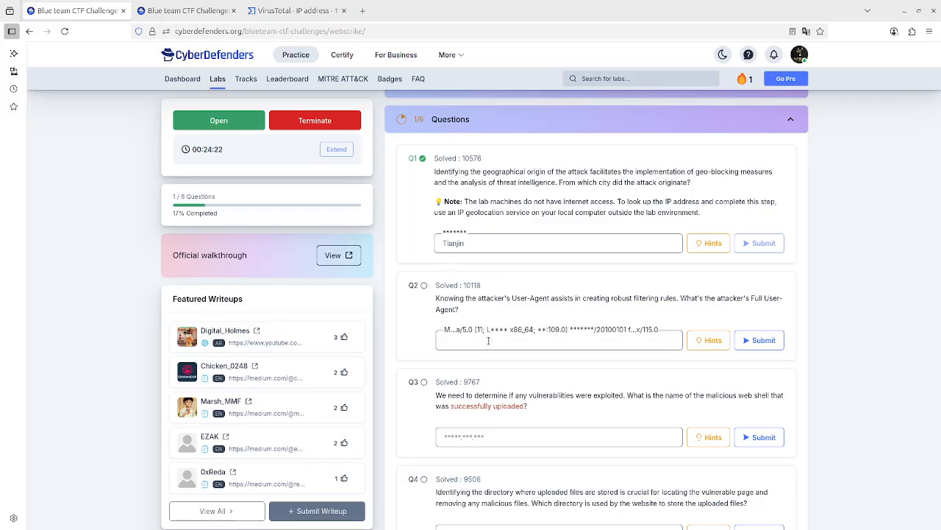
pyautogui.click(761, 340)
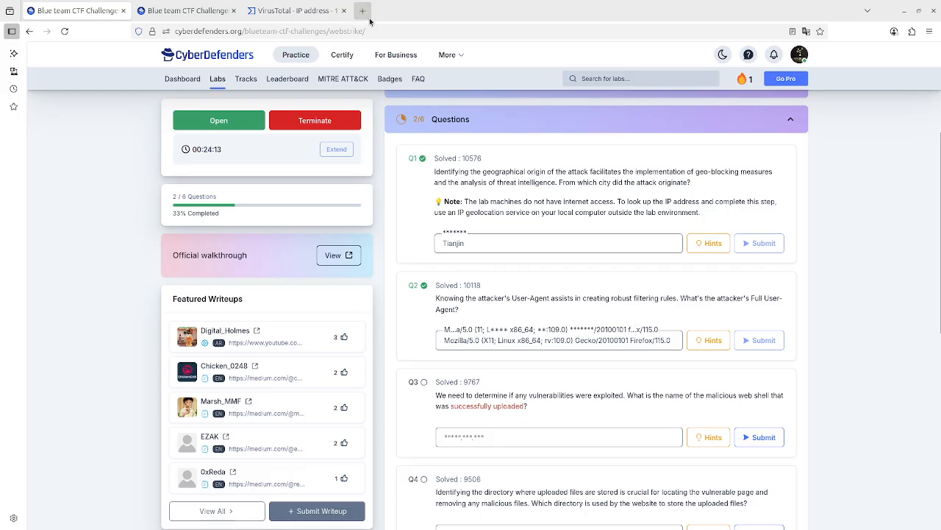
pyautogui.moveTo(528, 344); pyautogui.dragTo(463, 339)
pyautogui.click(461, 341)
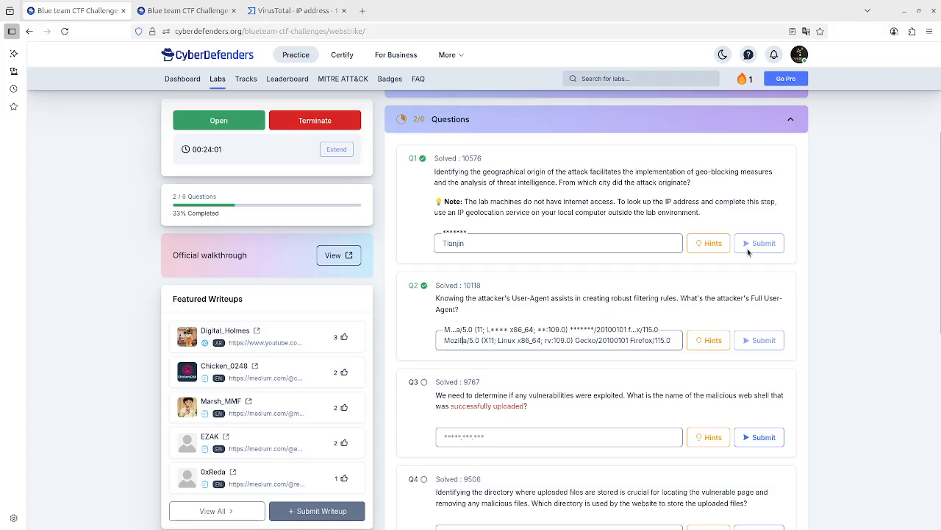
# Open a new browser tab, go to google.com, and search for user agent lookup.
pyautogui.click(362, 11)
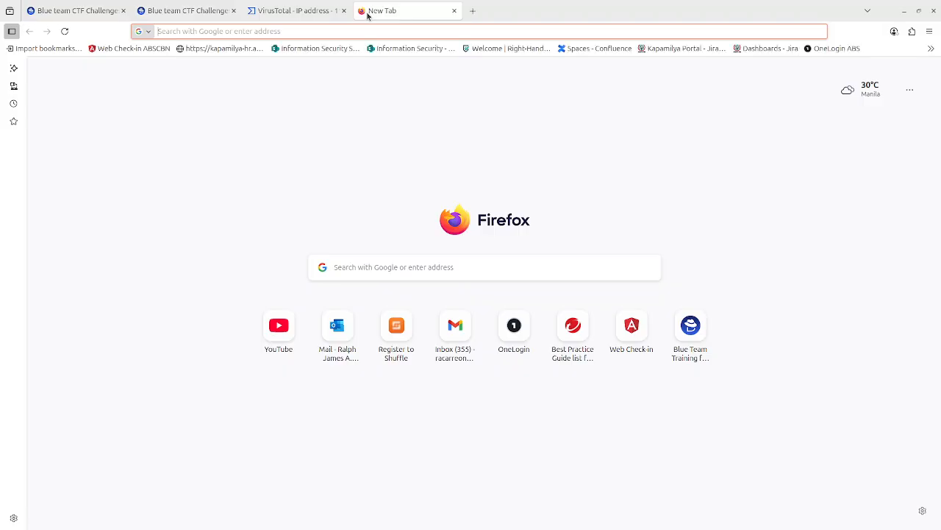
pyautogui.write('google.com/')
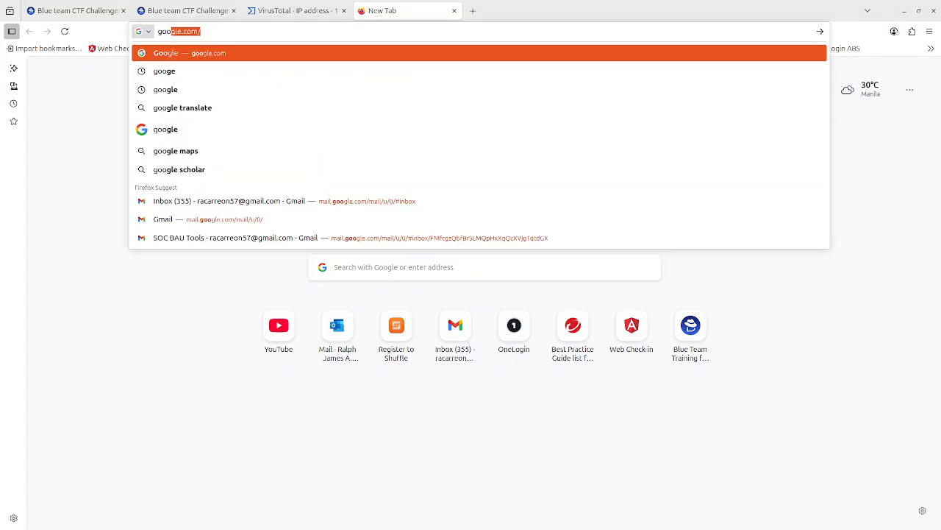
pyautogui.press('Return')
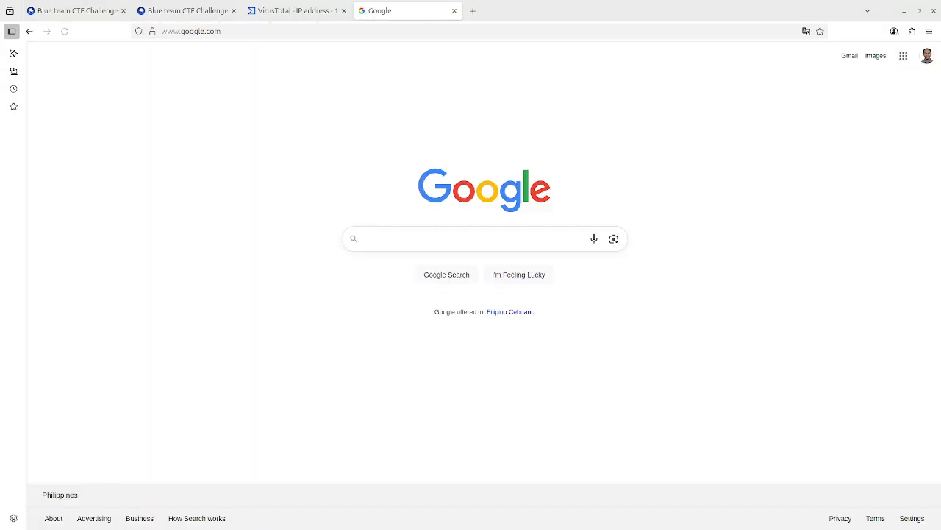
pyautogui.write('s')
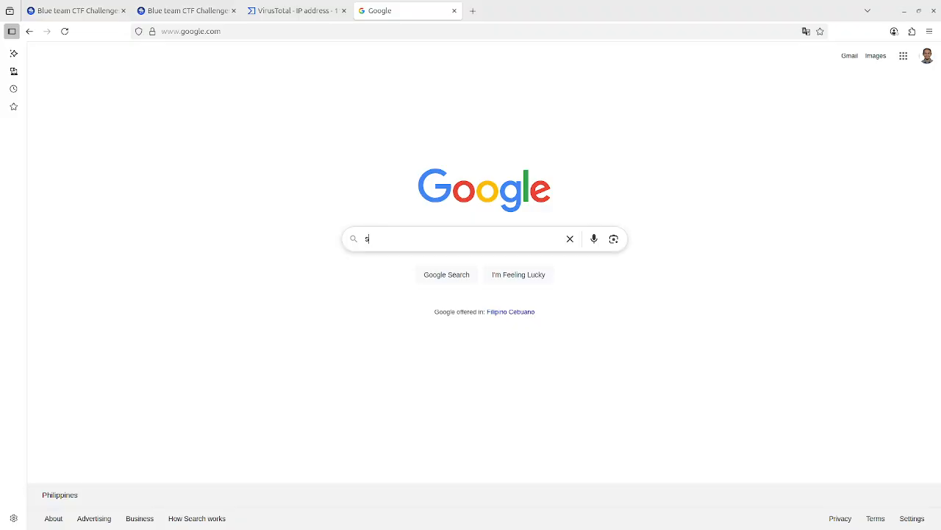
pyautogui.press('BackSpace')
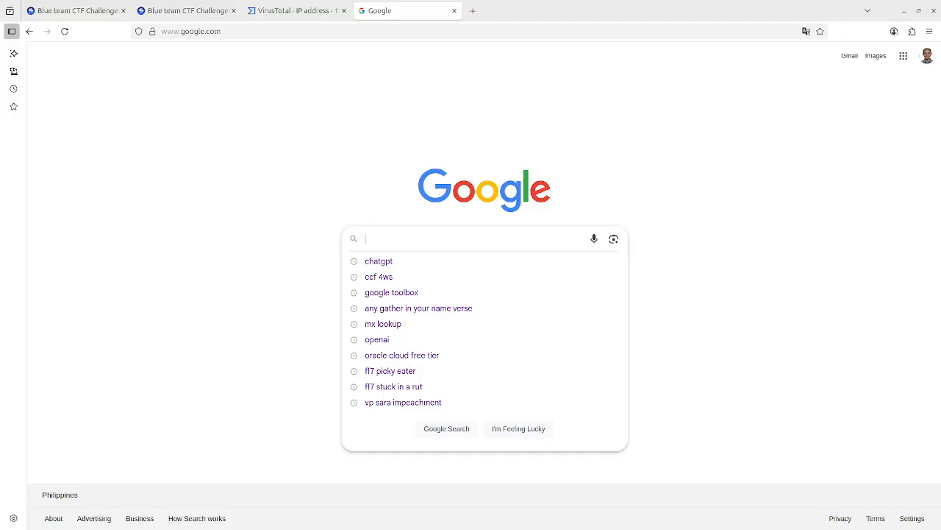
pyautogui.write('n')
pyautogui.press('BackSpace')
pyautogui.write('user a')
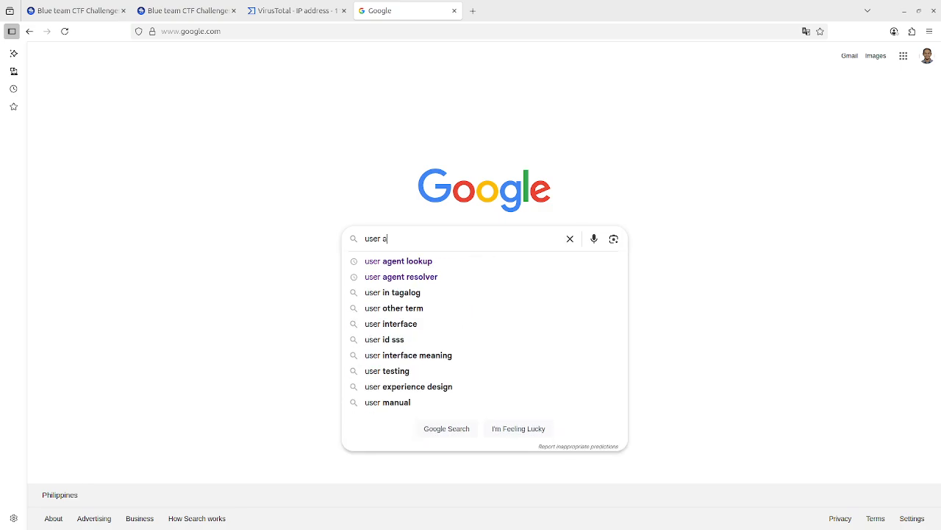
pyautogui.write('gent looku')
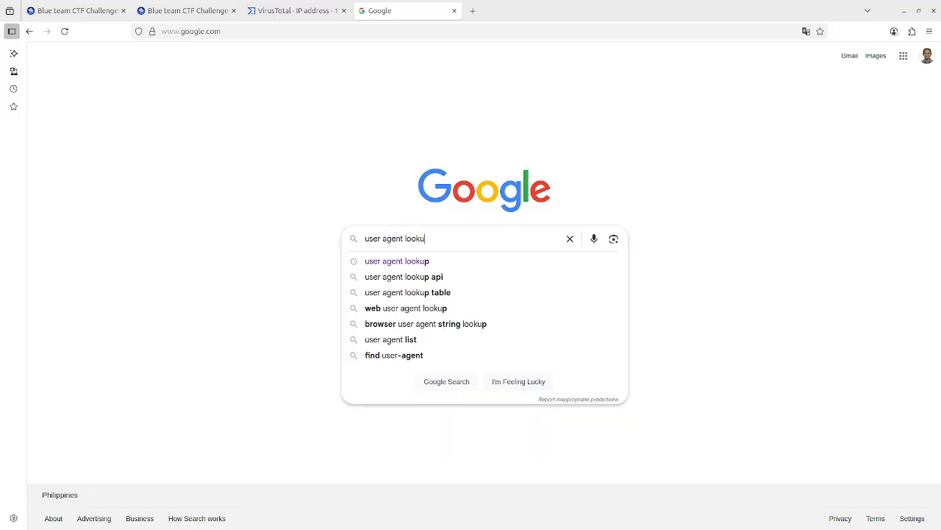
pyautogui.write('p')
pyautogui.press('Return')
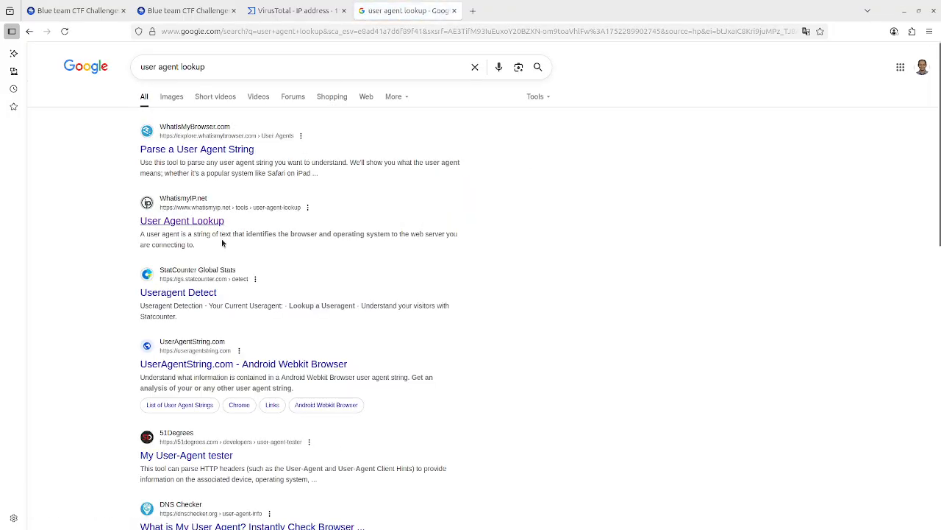
# Open the WhatIsMyIP User Agent Lookup tool, look up the copied User-Agent string, and select its parsed User Agent value.
pyautogui.click(170, 222)
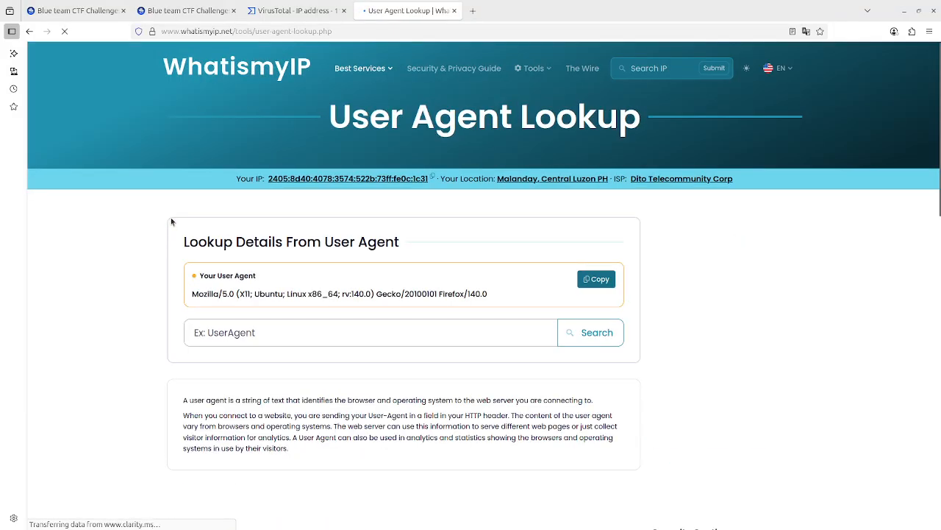
pyautogui.click(252, 340)
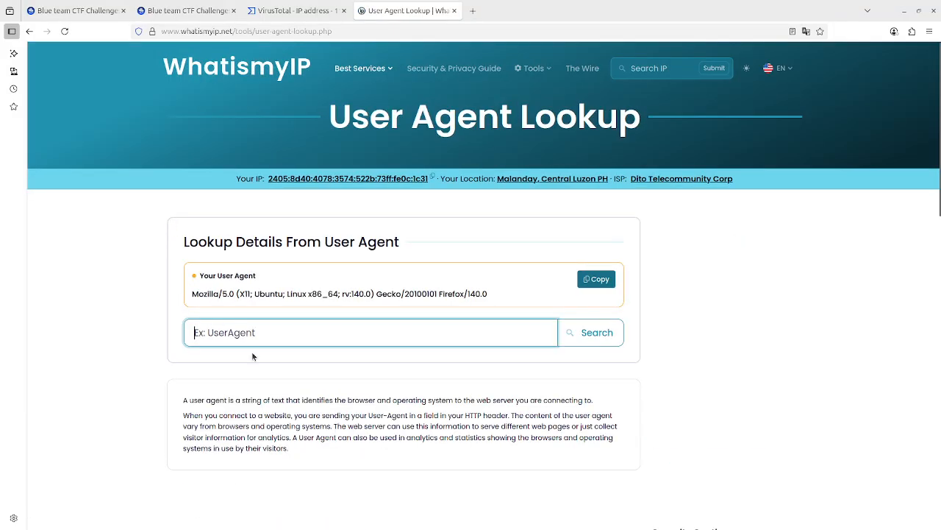
pyautogui.hotkey('ctrl', 'v')
pyautogui.click(601, 335)
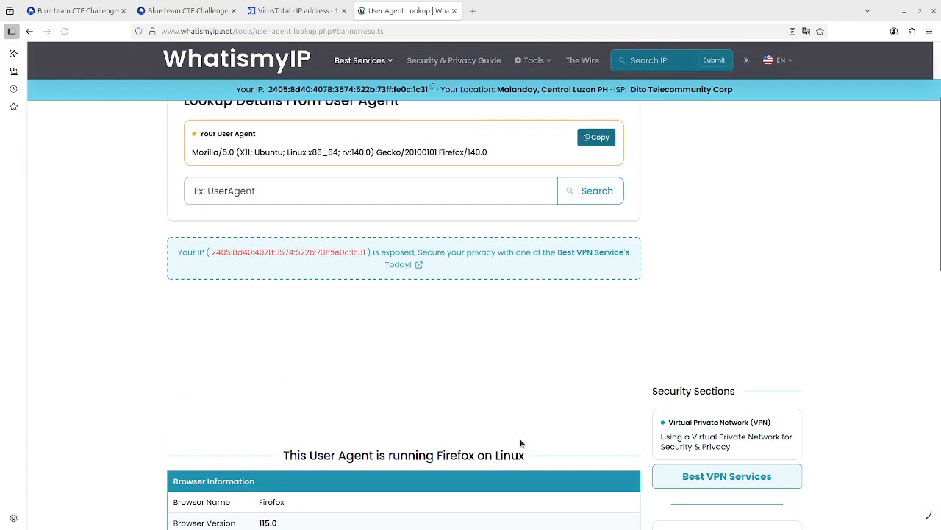
pyautogui.scroll(-5, 521, 441)
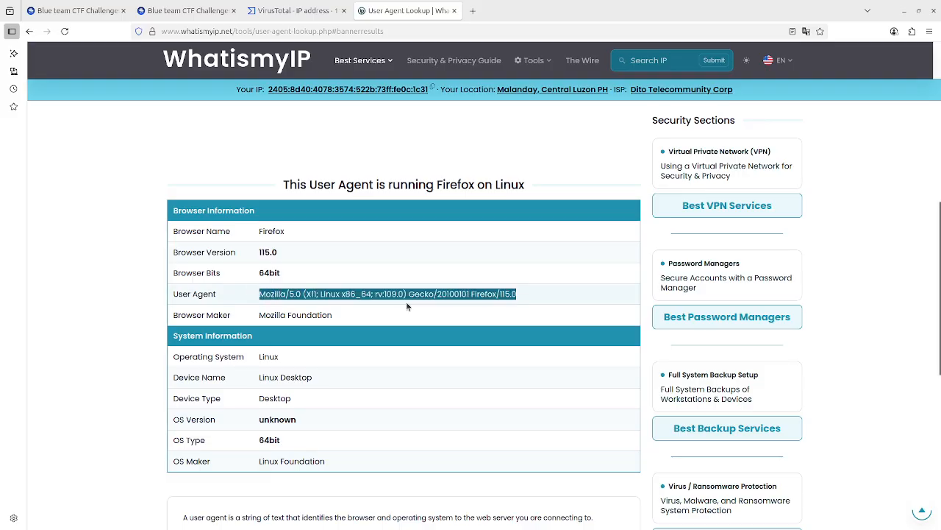
pyautogui.tripleClick(257, 293)
# Switch between the lab VM and the question page to read question 3 about the uploaded web shell.
pyautogui.click(188, 10)
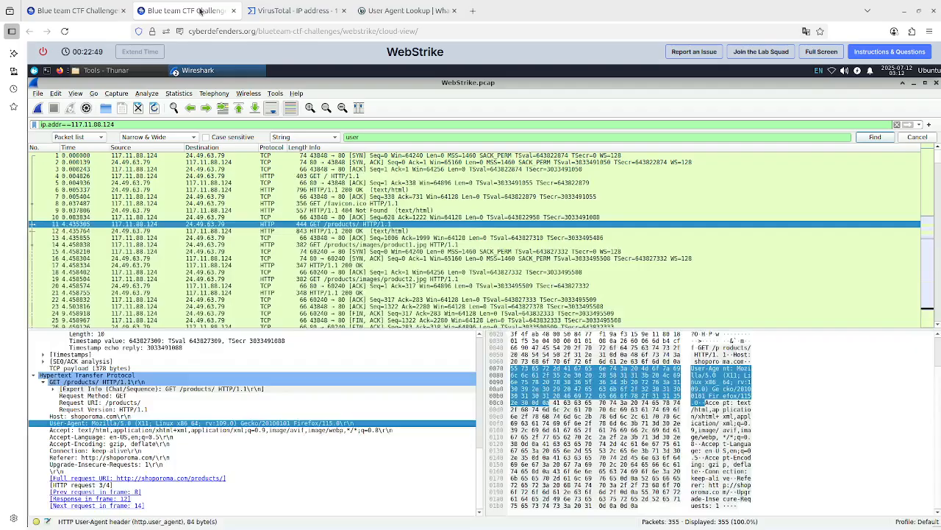
pyautogui.click(65, 16)
pyautogui.scroll(-2, 518, 344)
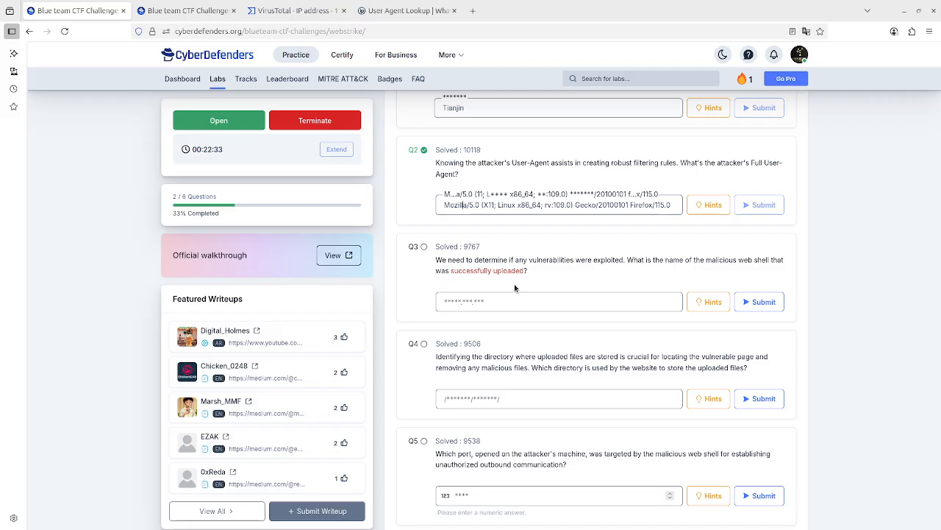
pyautogui.click(215, 4)
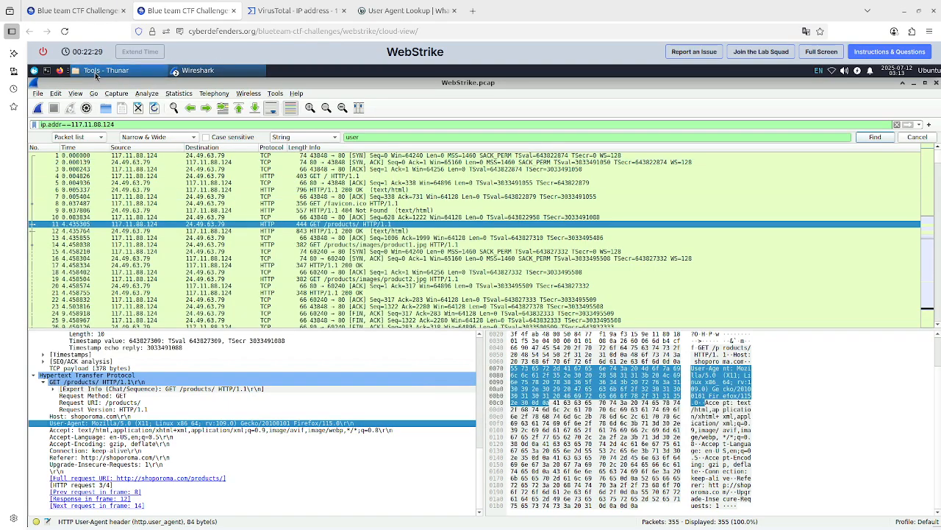
# Launch NetworkMiner from the Tools folder and open WebStrike.pcap from the Desktop's Start here/Artifacts folder.
pyautogui.click(96, 71)
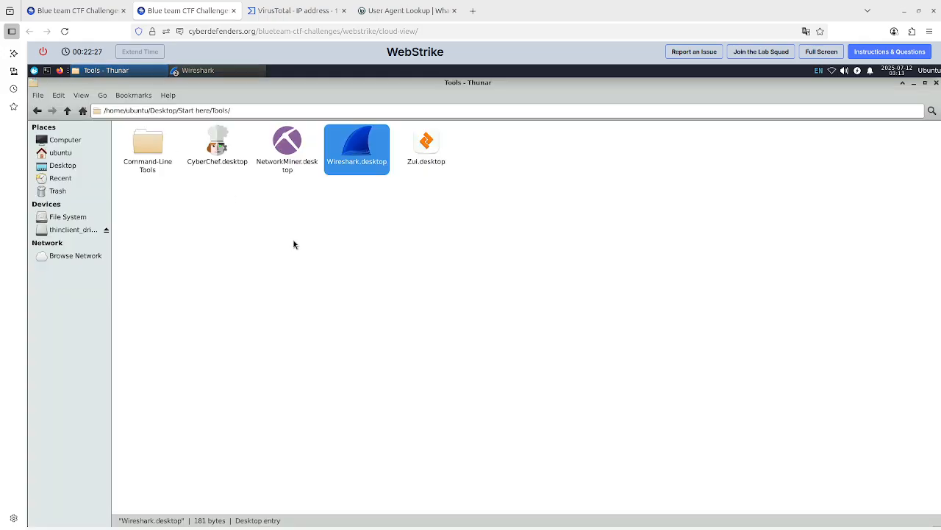
pyautogui.click(294, 150)
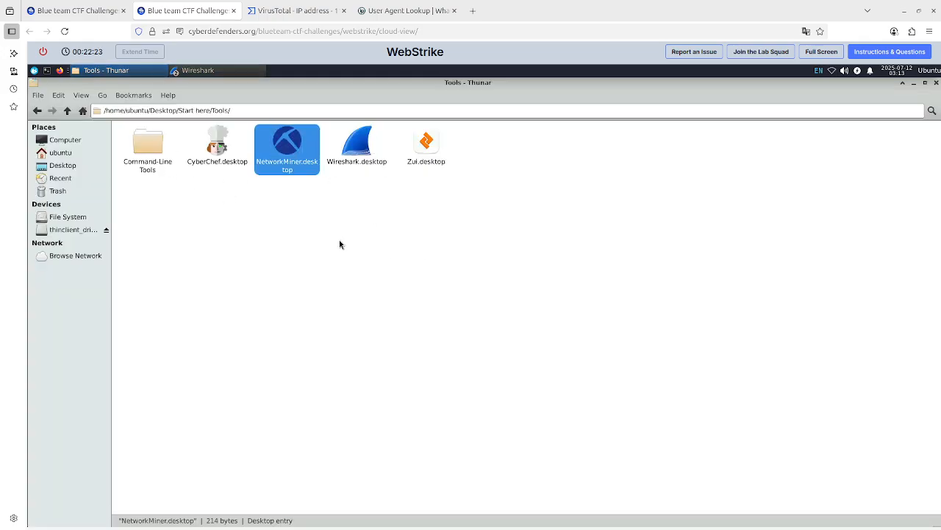
pyautogui.click(57, 100)
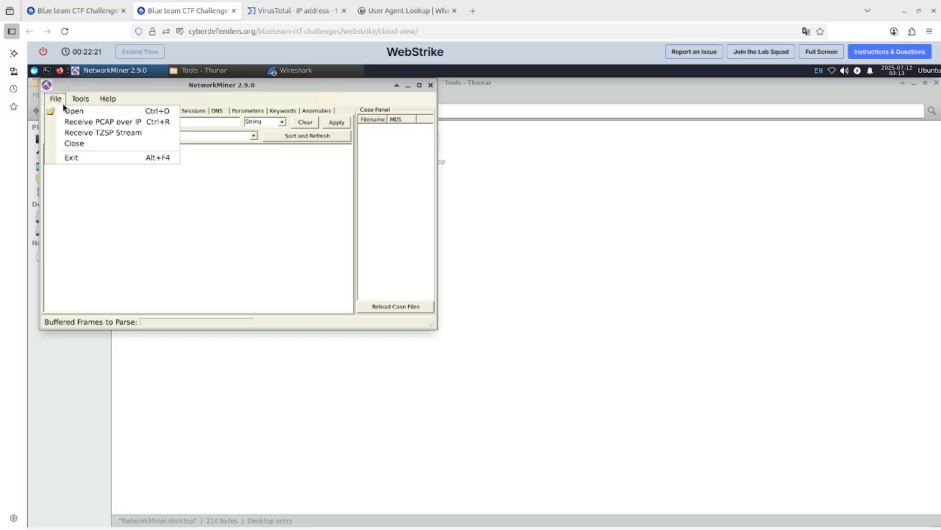
pyautogui.click(67, 111)
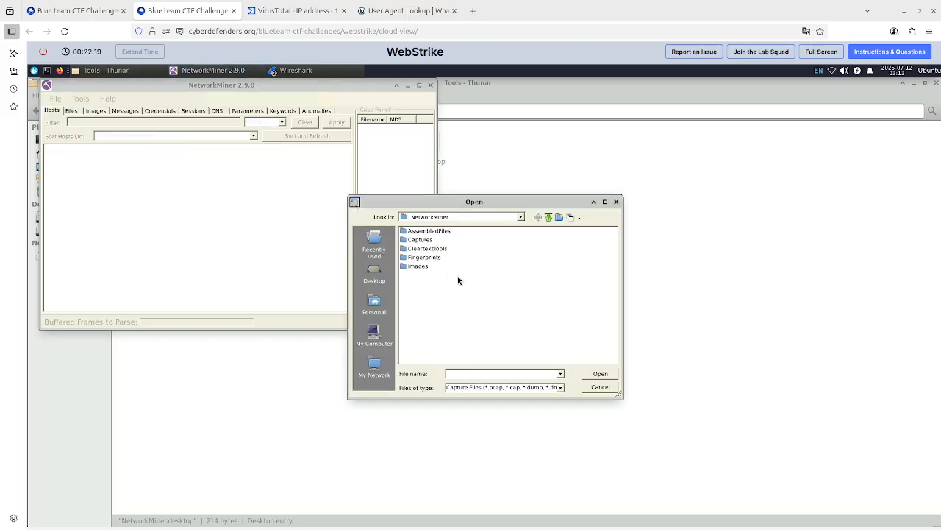
pyautogui.click(547, 217)
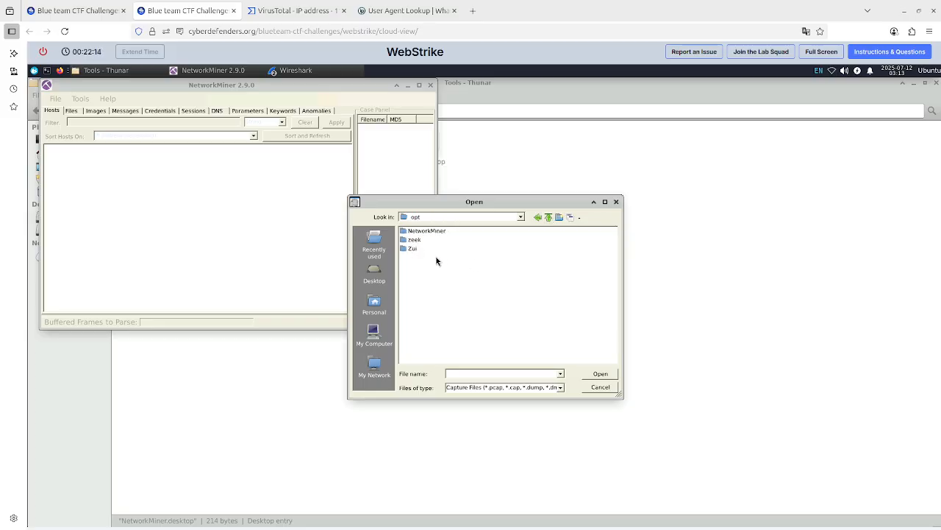
pyautogui.click(375, 275)
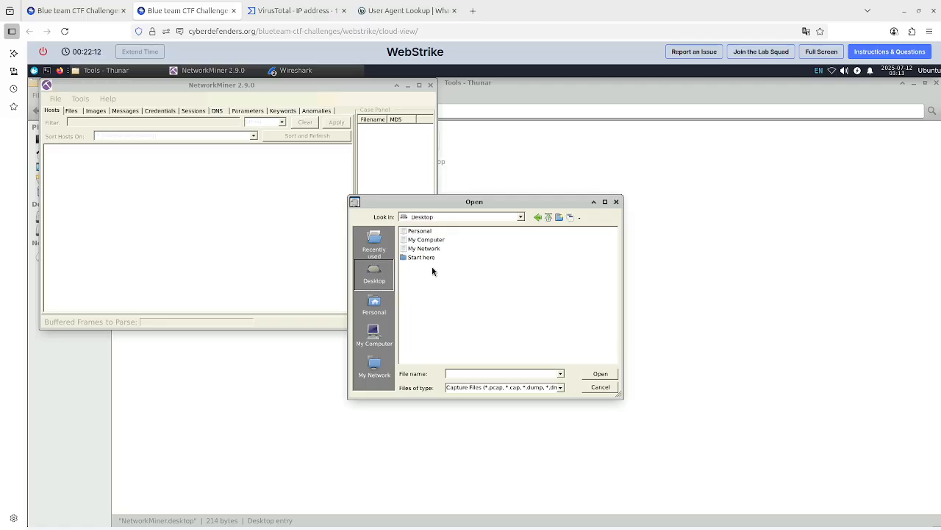
pyautogui.doubleClick(434, 259)
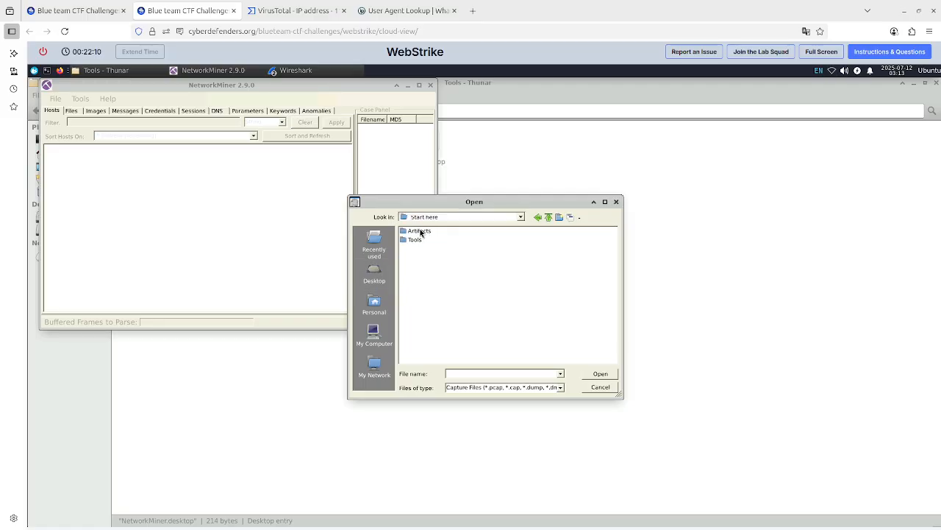
pyautogui.doubleClick(420, 230)
pyautogui.click(420, 230)
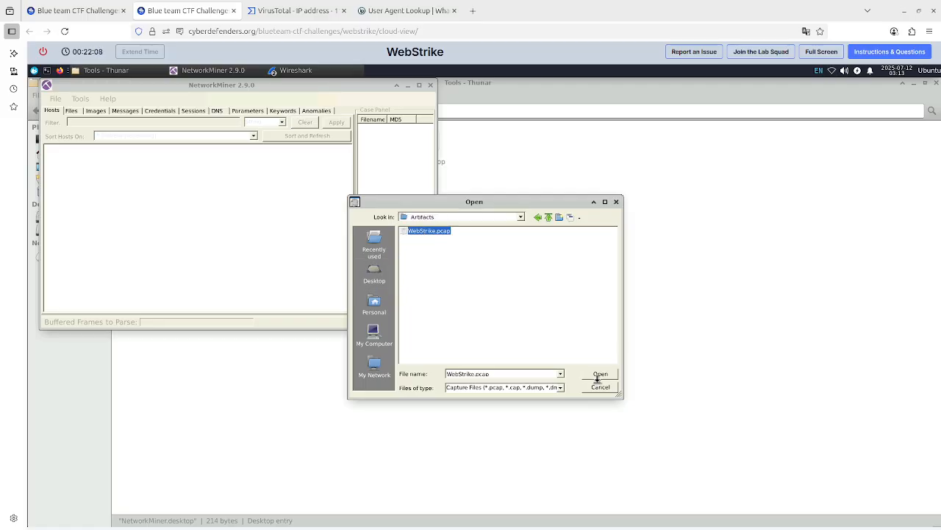
pyautogui.click(601, 376)
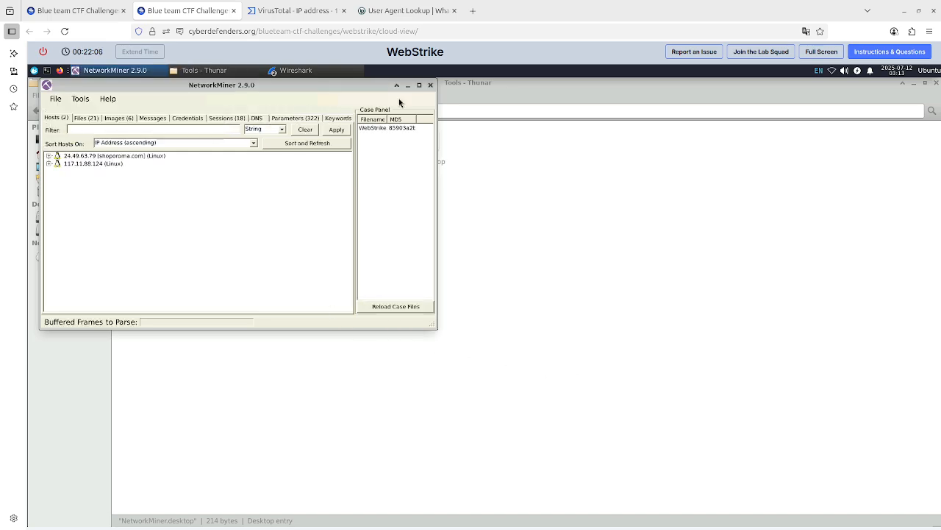
# Maximize NetworkMiner and expand the details of the attacker host 117.11.88.124.
pyautogui.click(419, 85)
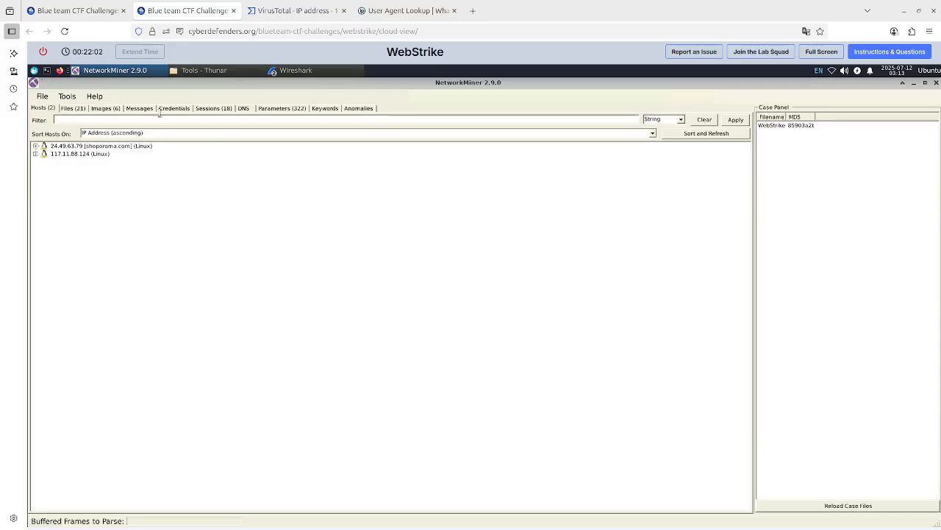
pyautogui.click(72, 109)
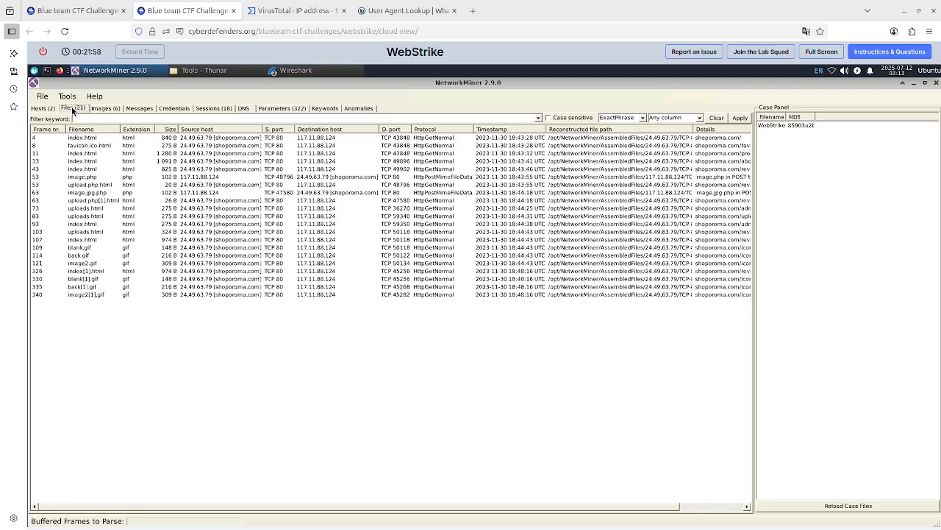
pyautogui.click(51, 109)
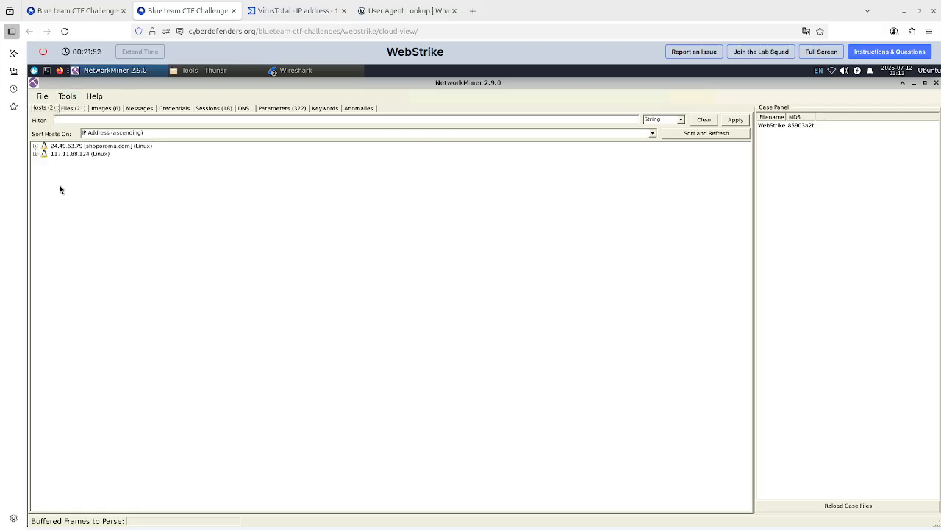
pyautogui.click(81, 7)
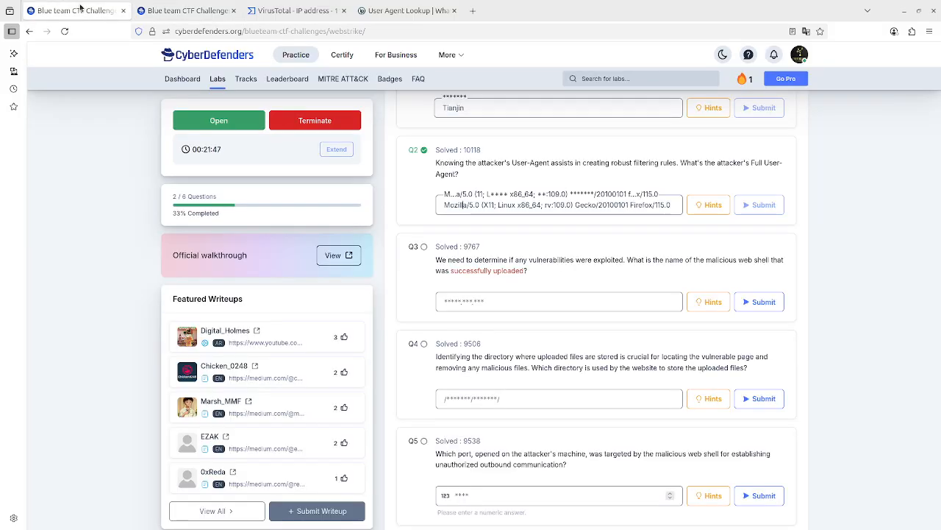
pyautogui.click(184, 10)
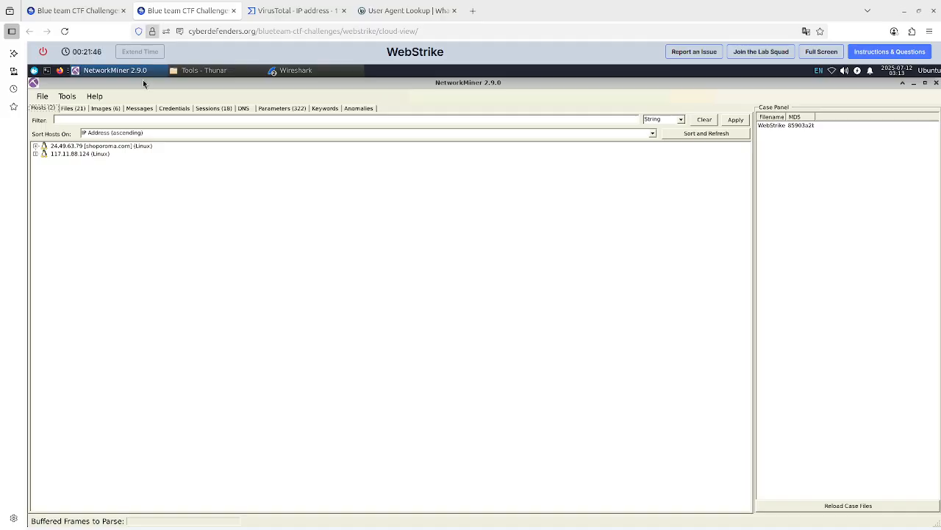
pyautogui.click(36, 154)
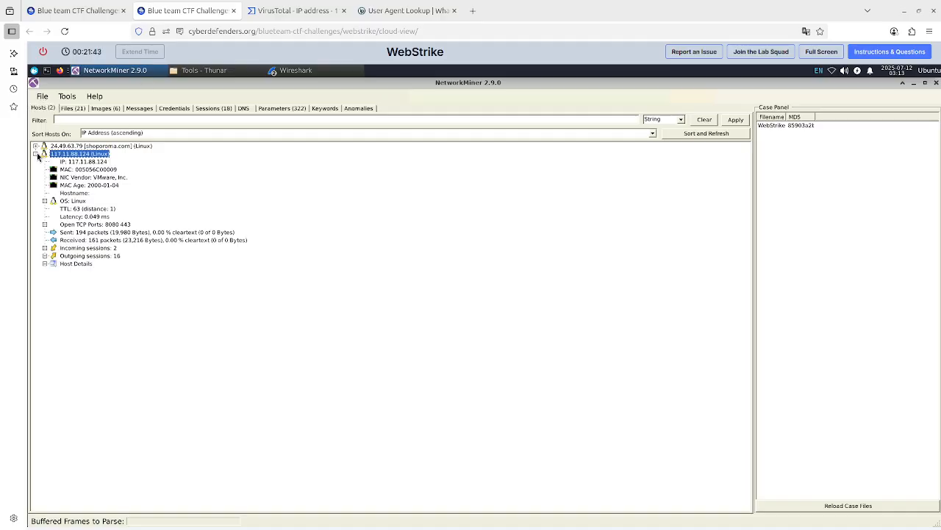
# Browse NetworkMiner's Files, Images, Messages, Credentials, Sessions, DNS, Keywords, Anomalies and Parameters tabs.
pyautogui.click(80, 110)
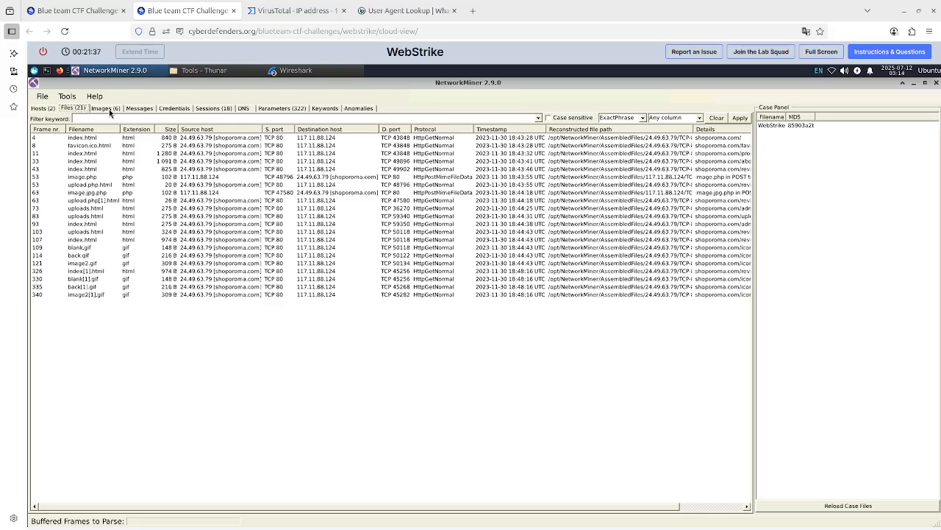
pyautogui.click(109, 109)
pyautogui.click(136, 109)
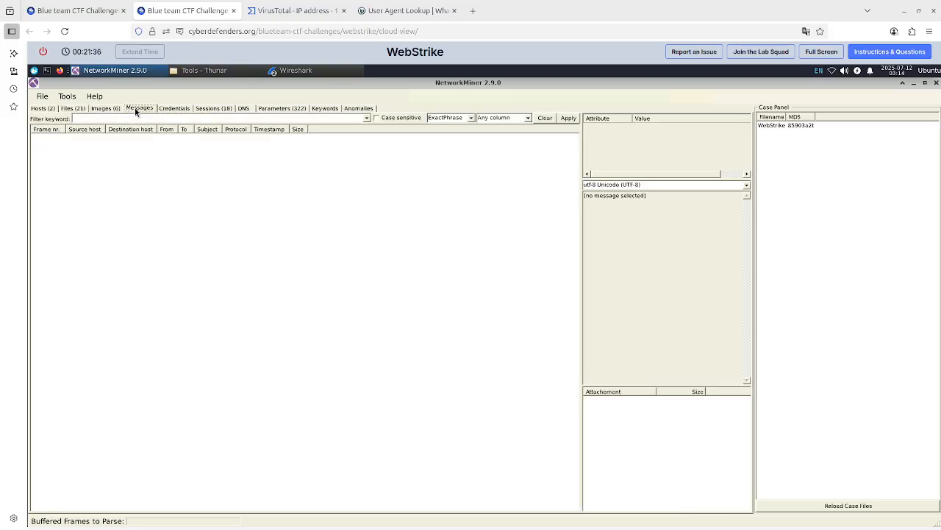
pyautogui.click(174, 109)
pyautogui.click(217, 108)
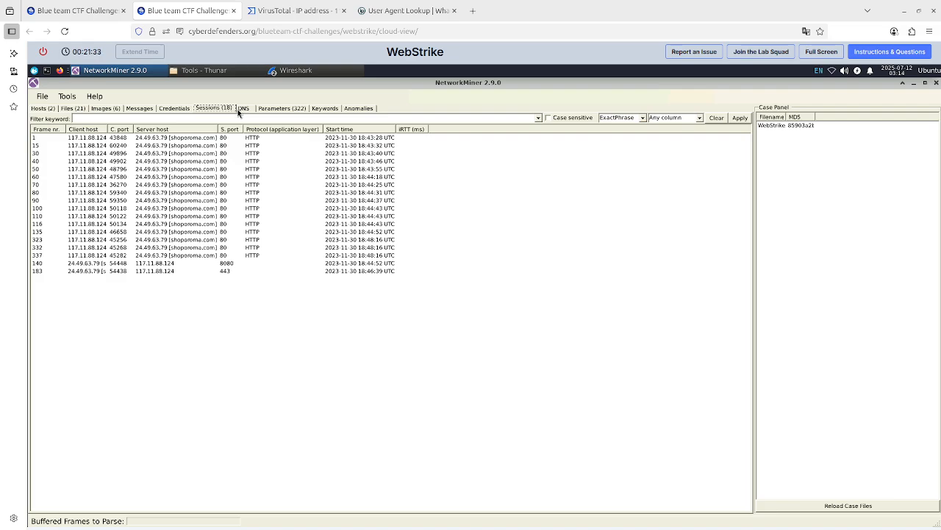
pyautogui.click(240, 109)
pyautogui.click(333, 110)
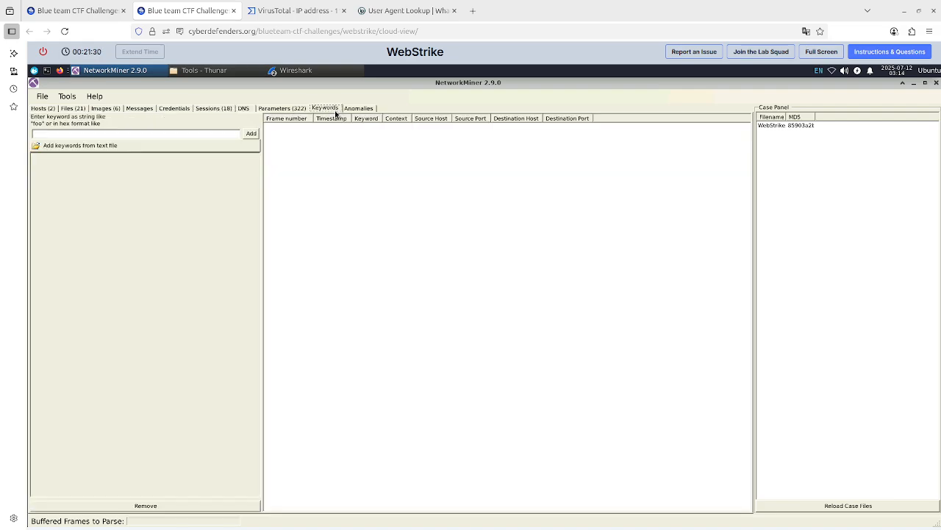
pyautogui.click(352, 110)
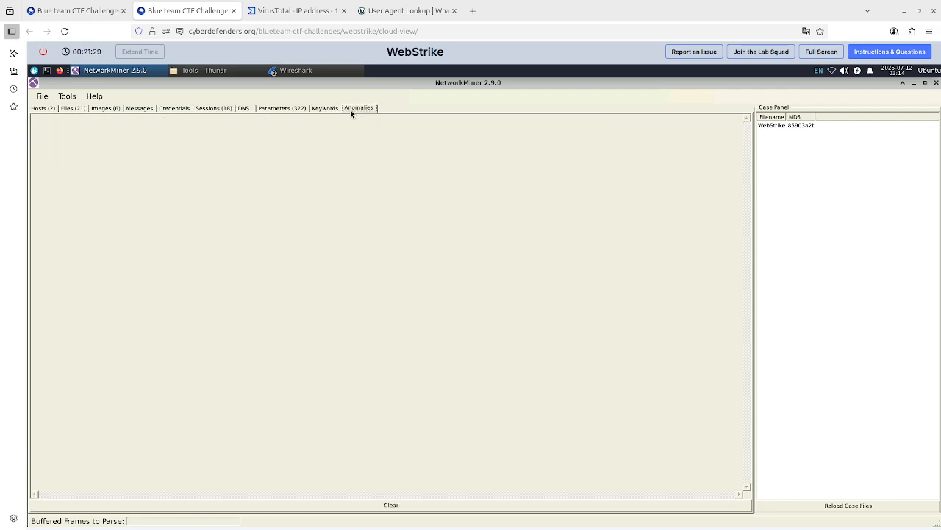
pyautogui.click(266, 110)
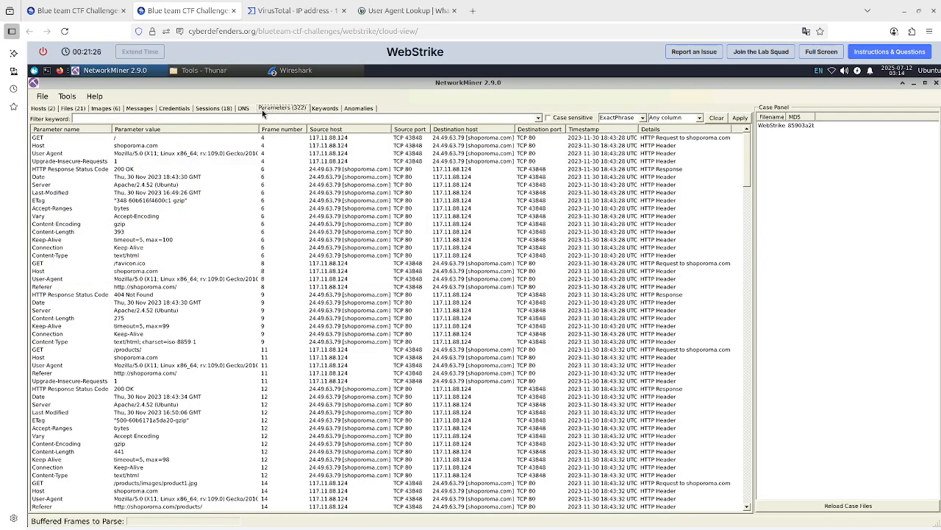
# Filter the Parameters list by the keyword cve, then clear the filter.
pyautogui.click(157, 119)
pyautogui.write('cve')
pyautogui.press('Return')
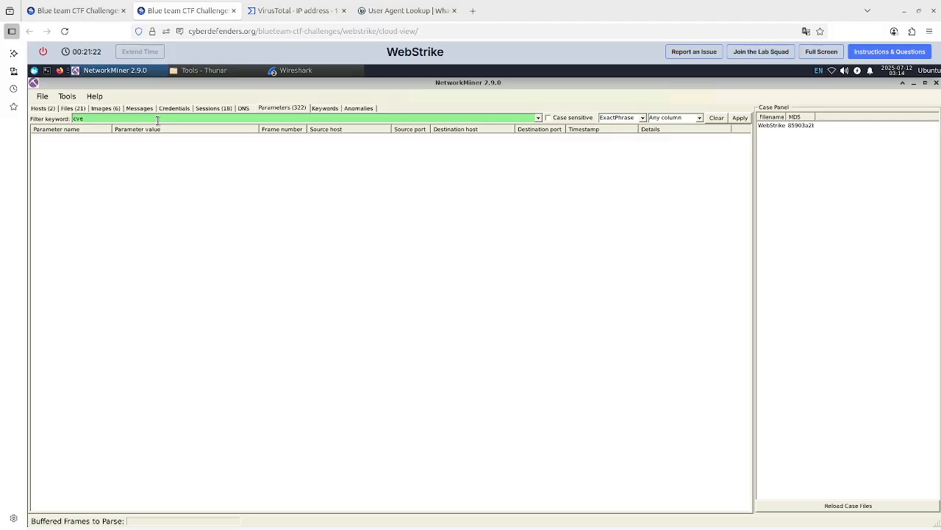
pyautogui.doubleClick(157, 120)
pyautogui.press('BackSpace')
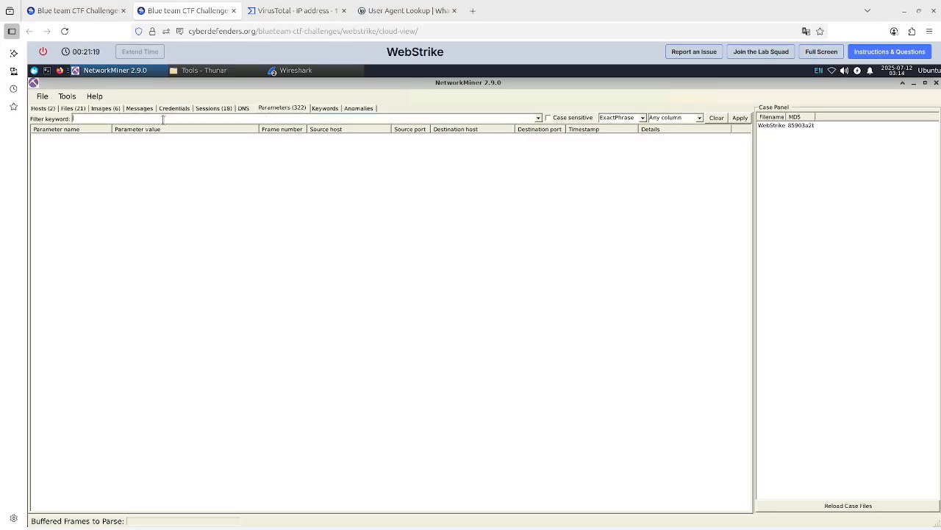
# Review NetworkMiner's Sessions, Credentials, Files and Hosts tabs for the attacker's activity.
pyautogui.click(212, 109)
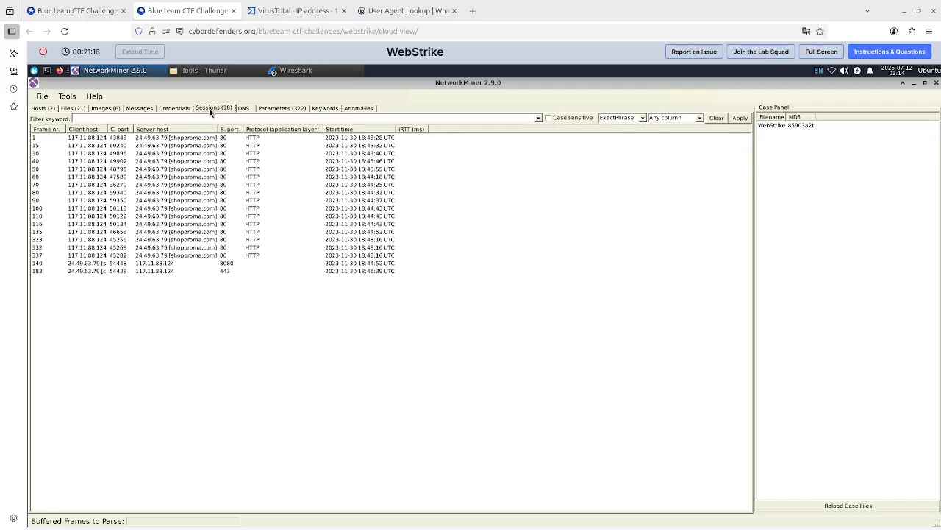
pyautogui.click(172, 111)
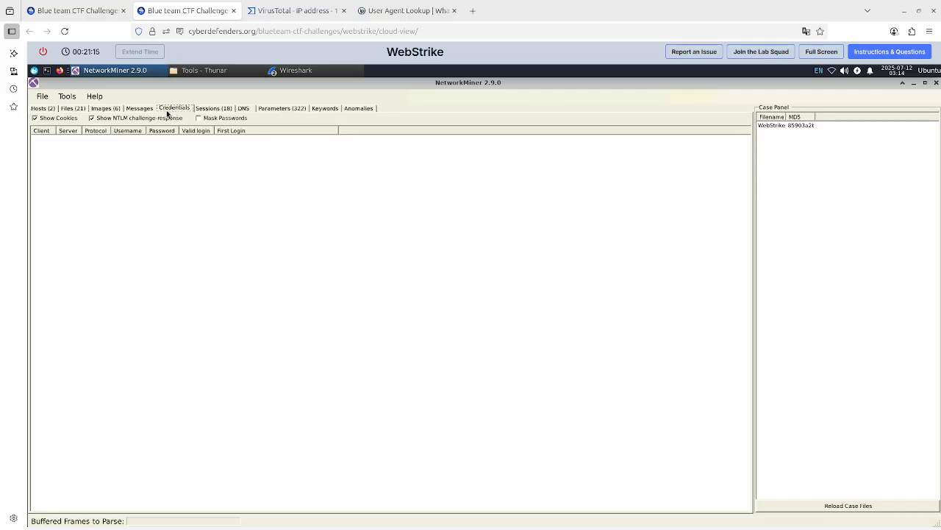
pyautogui.click(73, 109)
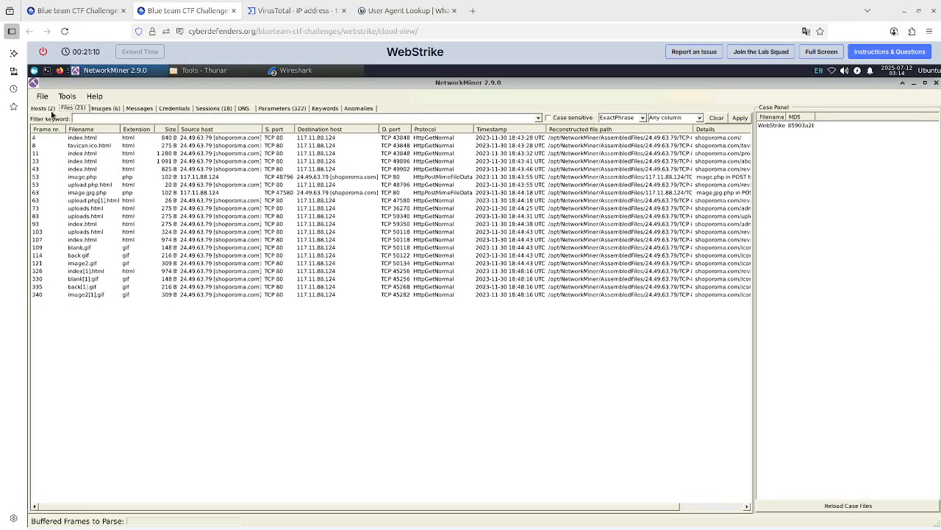
pyautogui.click(51, 111)
# Switch to the Wireshark WebStrike.pcap window and follow the HTTP stream of the GET /products/ packet.
pyautogui.click(308, 74)
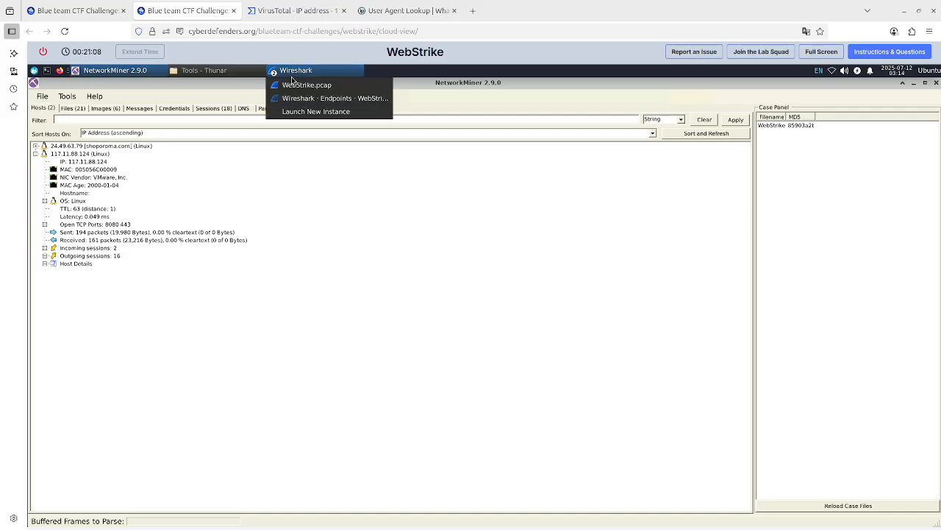
pyautogui.click(346, 86)
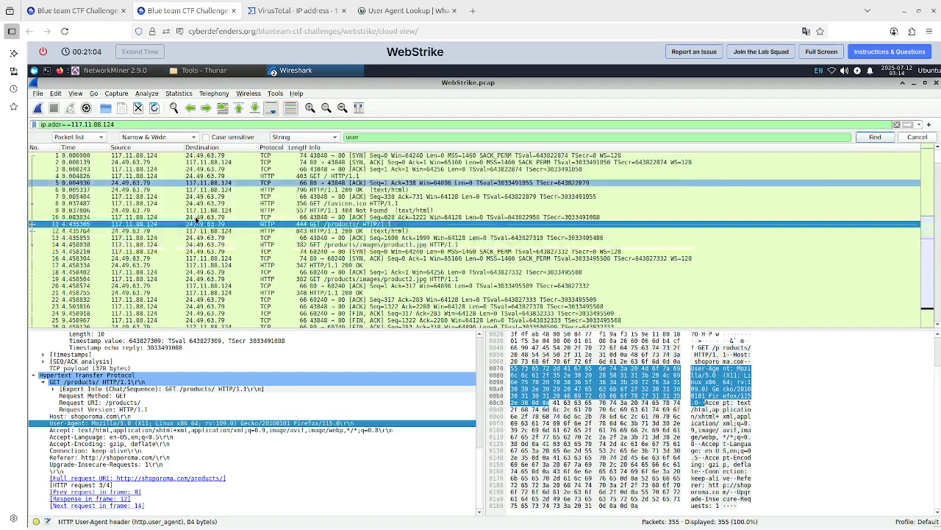
pyautogui.rightClick(133, 227)
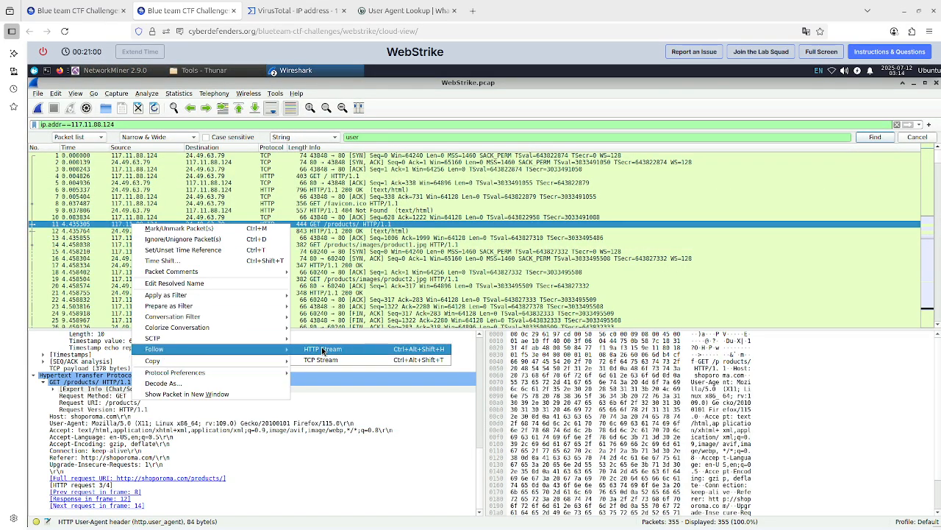
pyautogui.click(324, 348)
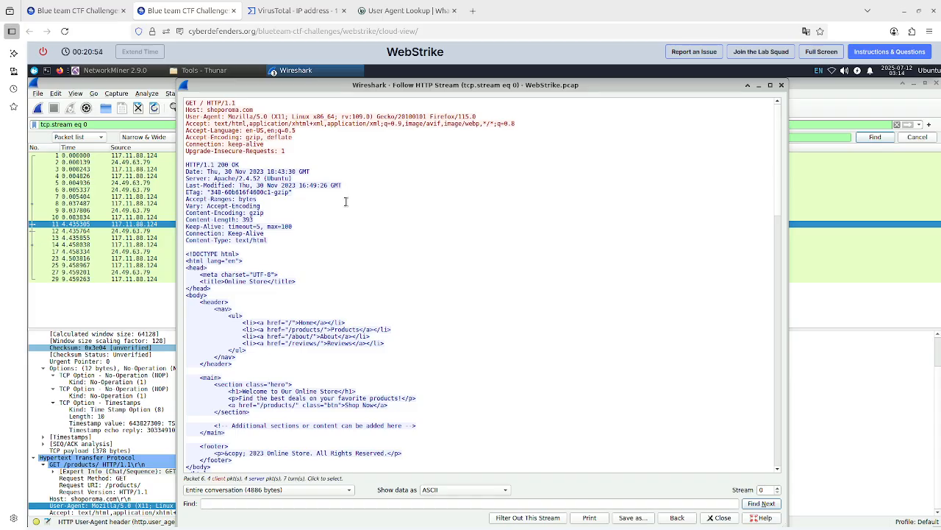
# Scroll through the followed HTTP stream to read the attacker's requests and the server's responses.
pyautogui.scroll(-2, 346, 202)
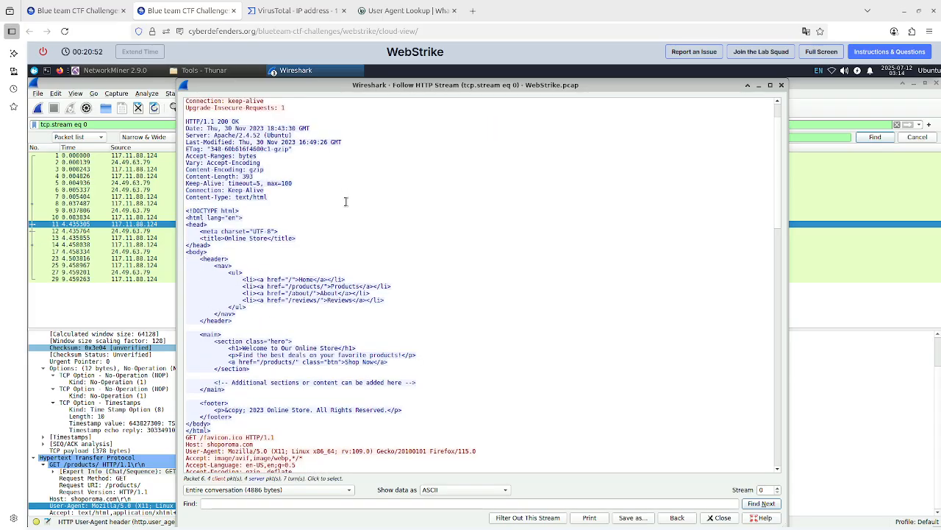
pyautogui.scroll(-2, 346, 202)
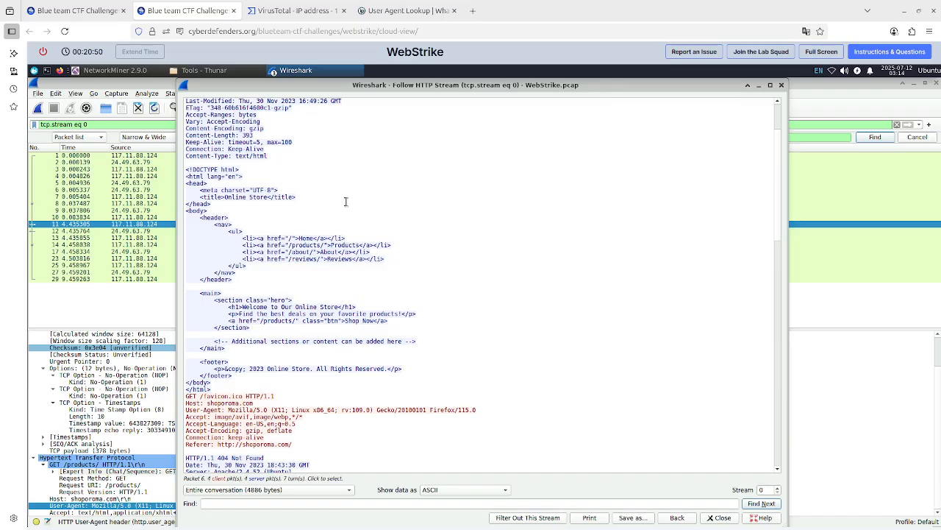
pyautogui.scroll(-2, 346, 201)
pyautogui.scroll(-2, 346, 201)
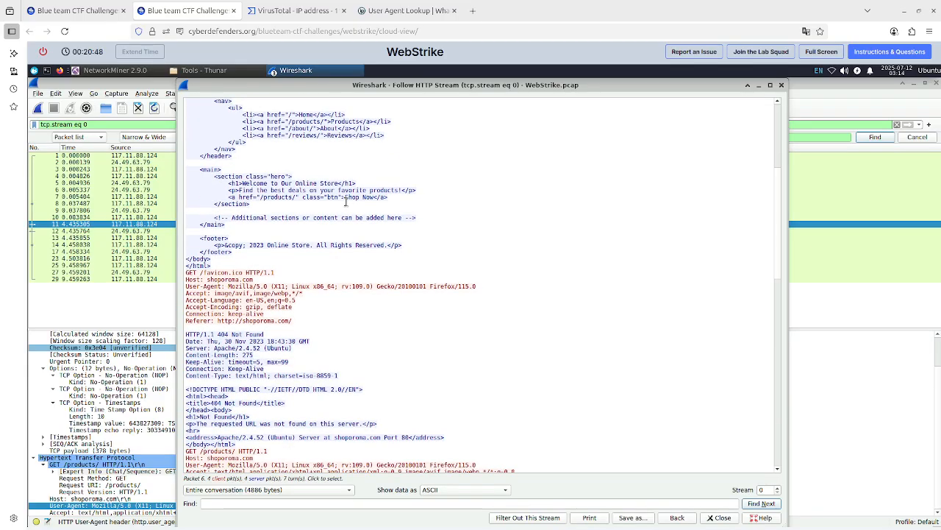
pyautogui.scroll(-5, 346, 202)
pyautogui.scroll(-4, 345, 201)
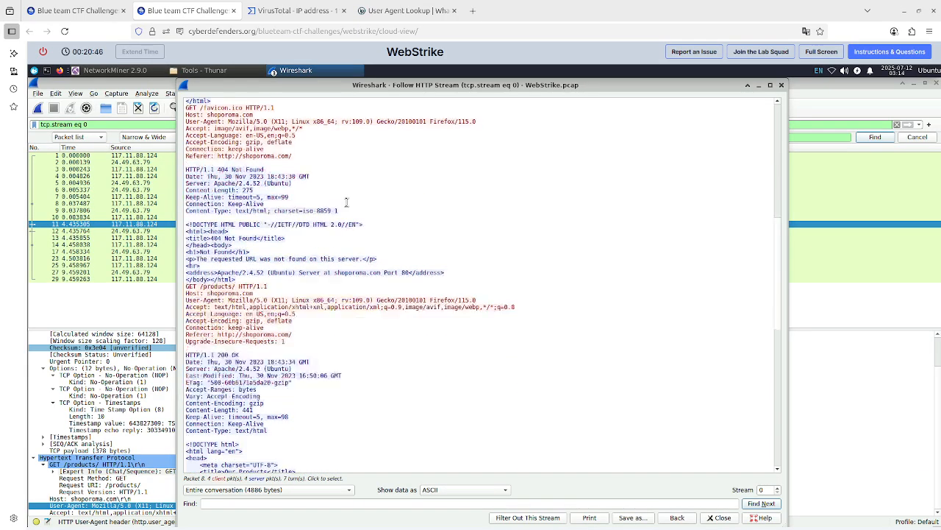
pyautogui.scroll(-8, 345, 202)
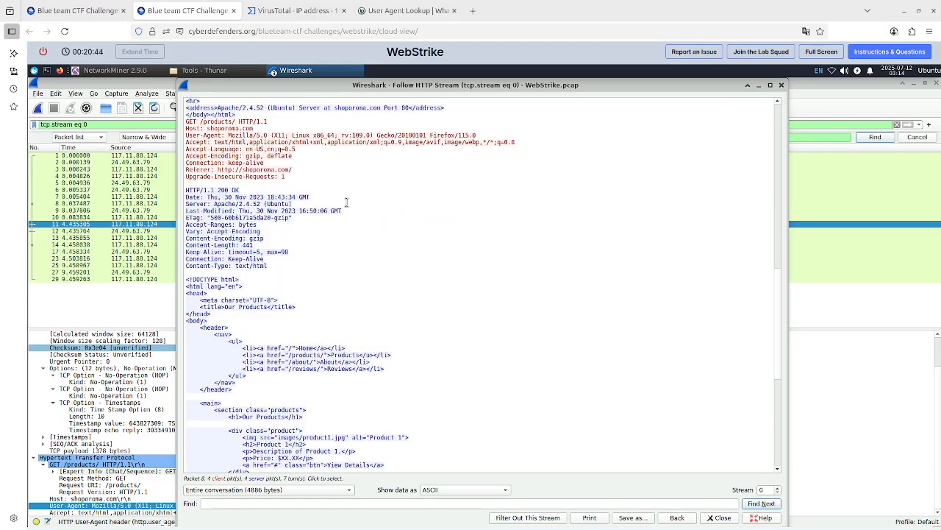
pyautogui.scroll(-12, 346, 201)
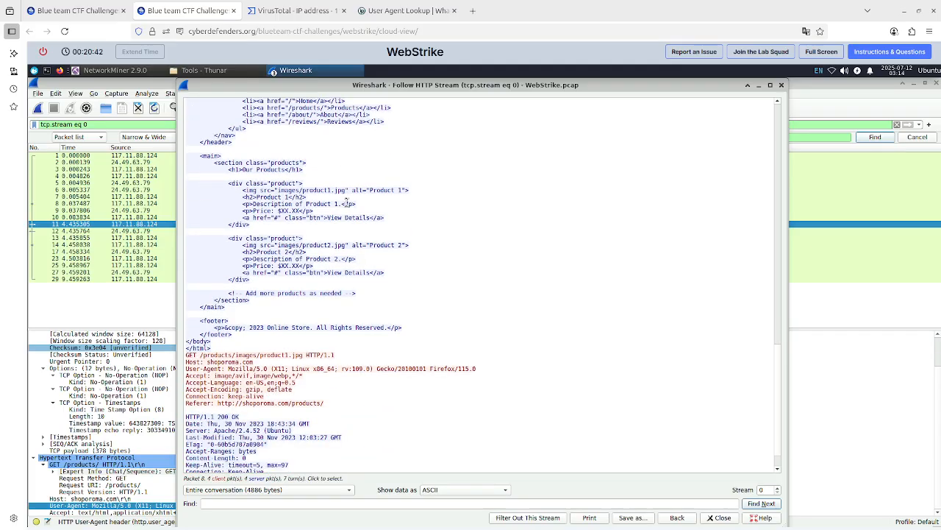
pyautogui.scroll(-2, 346, 202)
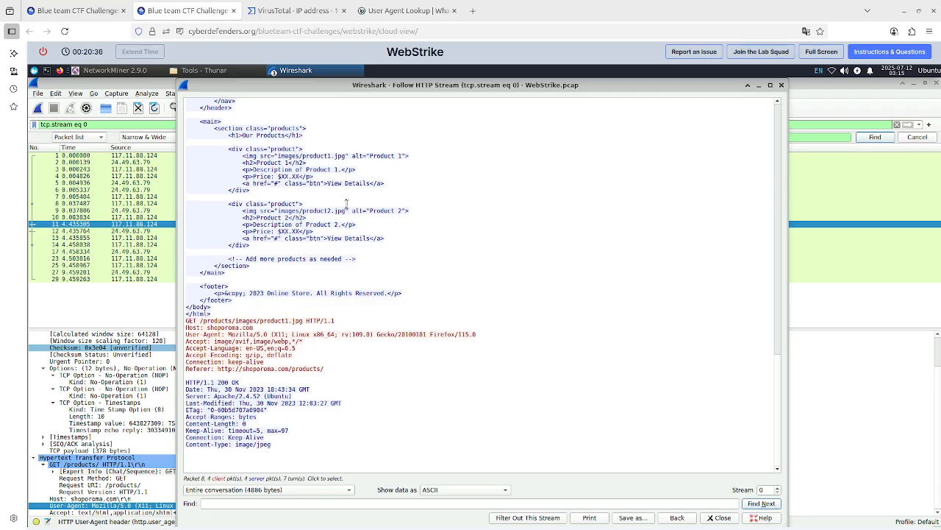
pyautogui.click(296, 323)
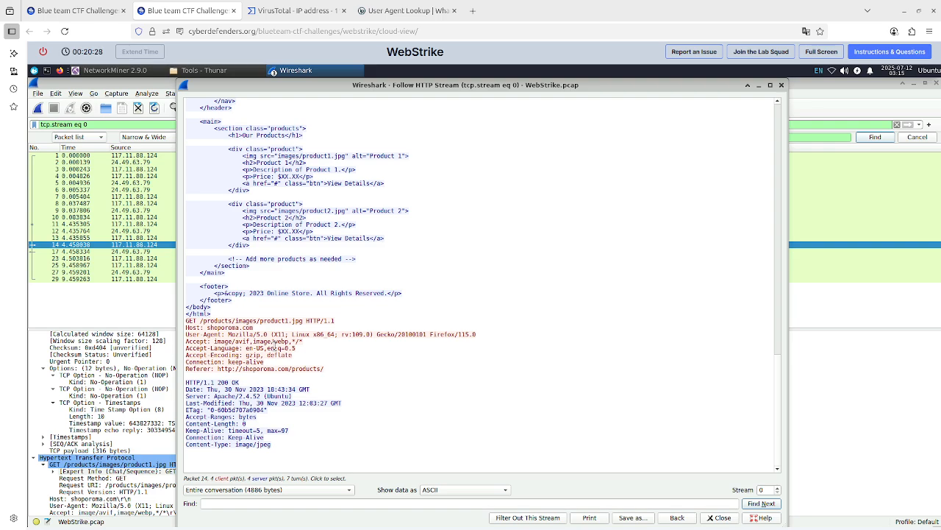
# Open the hints for question 3 on the lab page and select the suggested POST filter text.
pyautogui.click(70, 9)
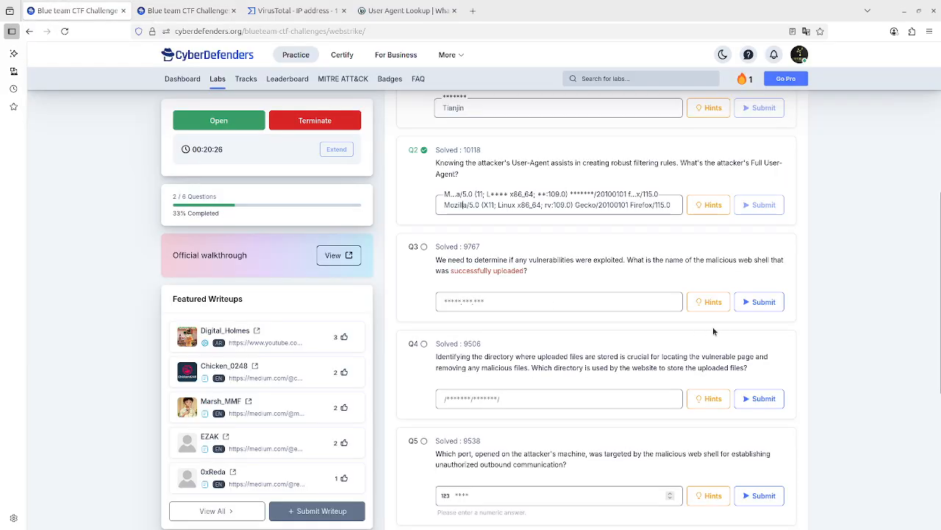
pyautogui.click(710, 303)
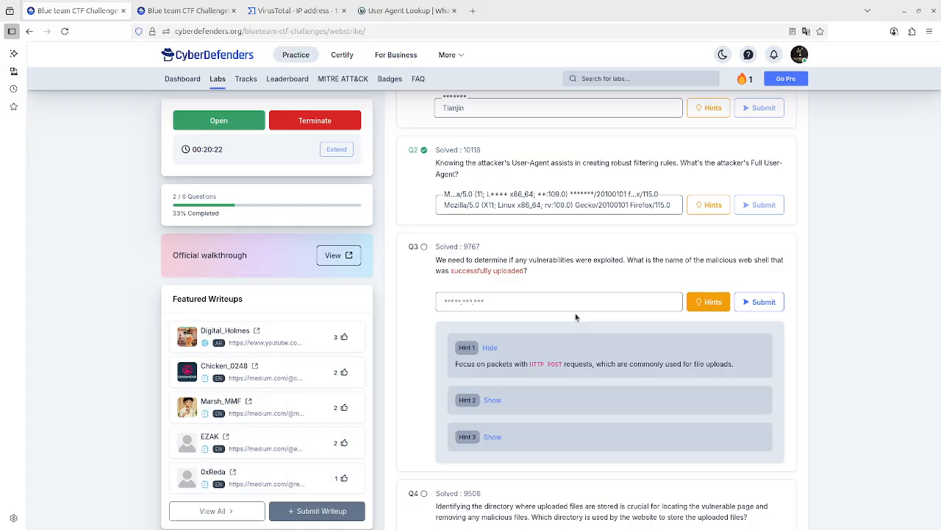
pyautogui.click(493, 401)
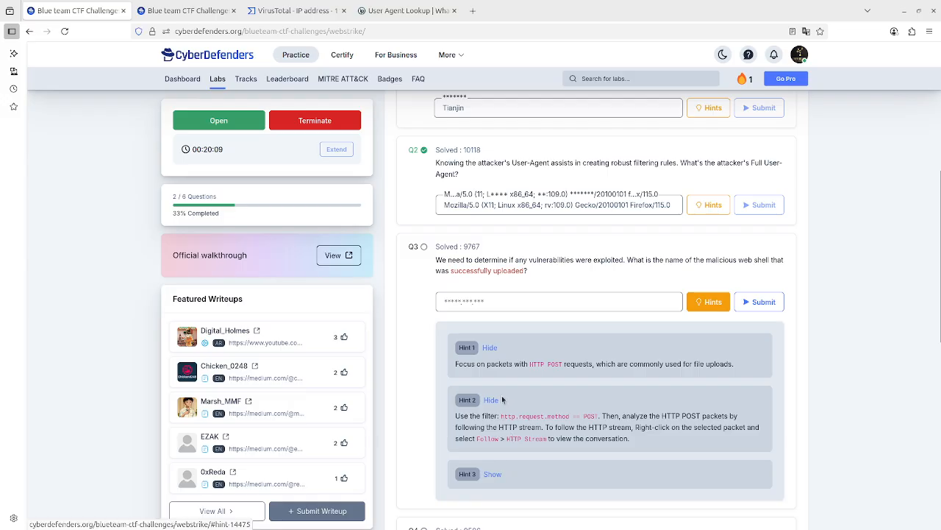
pyautogui.moveTo(503, 417); pyautogui.dragTo(600, 416)
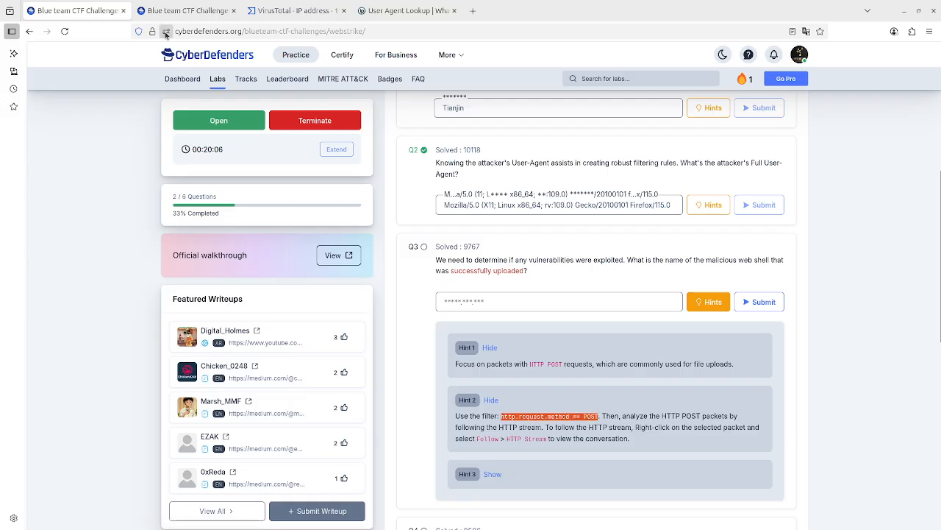
# Try to paste the copied filter into Wireshark's display filter bar.
pyautogui.click(172, 9)
pyautogui.click(127, 122)
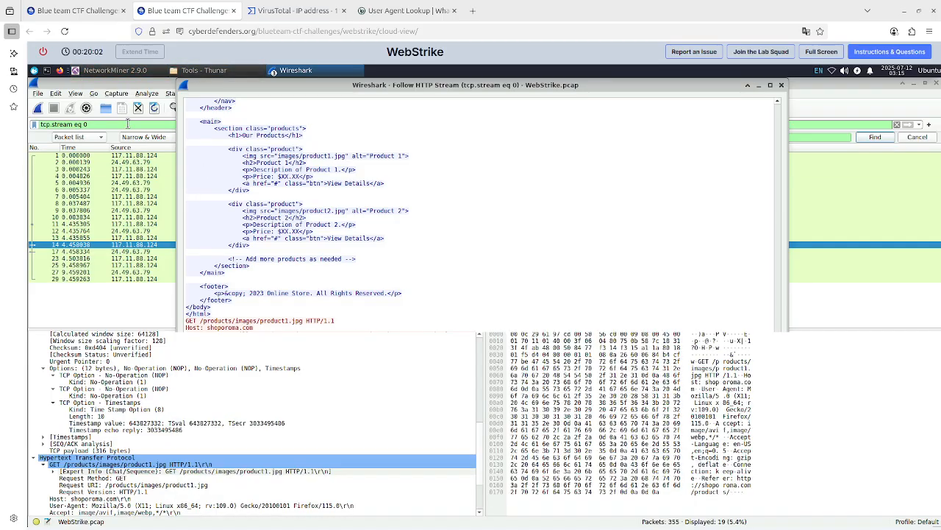
pyautogui.hotkey('ctrl', 'a')
pyautogui.write('Mozilla/5.0 (X11; Linux x86_64; rv:109.0) Gecko/20100101 Firefox/115.0')
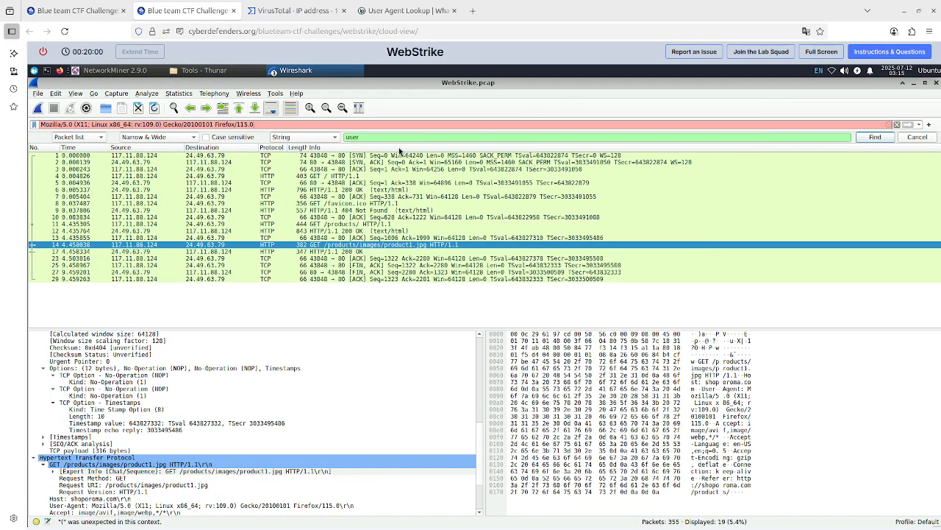
# Enter and apply the display filter http.request.method == POST, checking it against the hint.
pyautogui.click(77, 10)
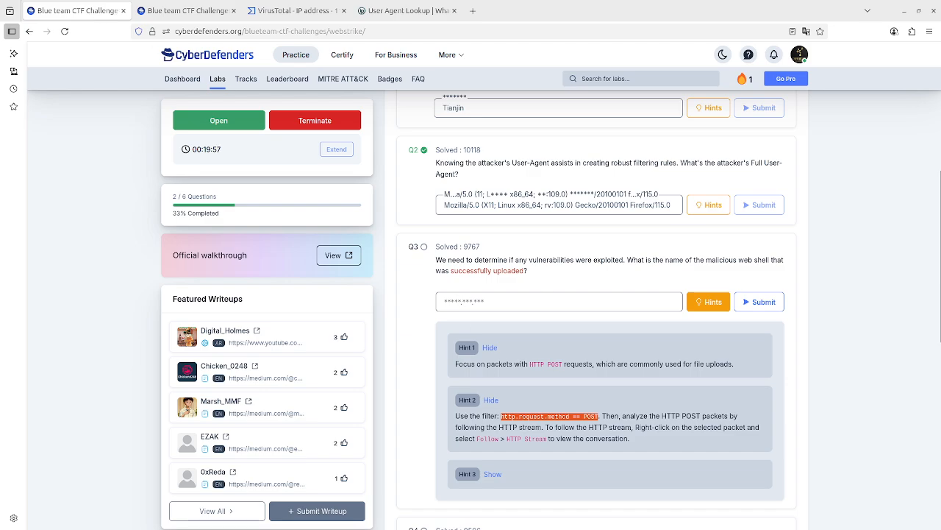
pyautogui.click(187, 10)
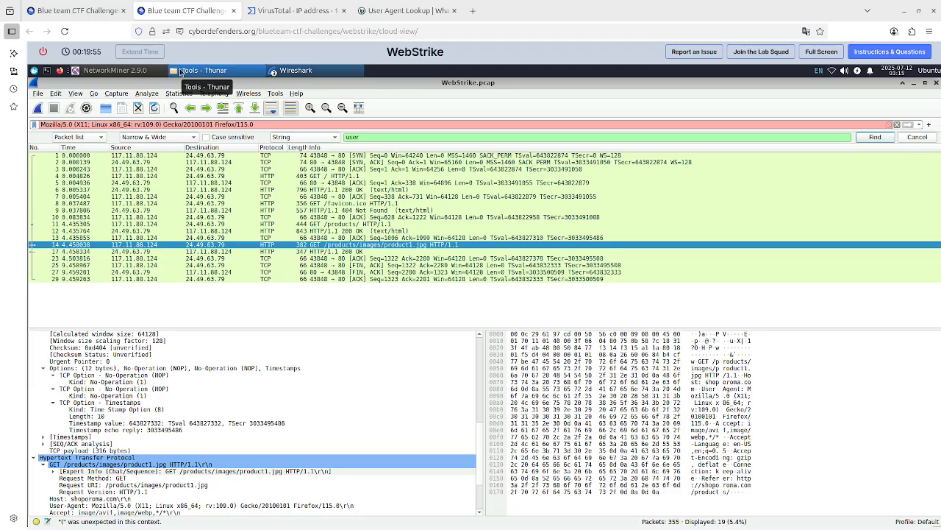
pyautogui.tripleClick(142, 125)
pyautogui.click(143, 124)
pyautogui.tripleClick(144, 125)
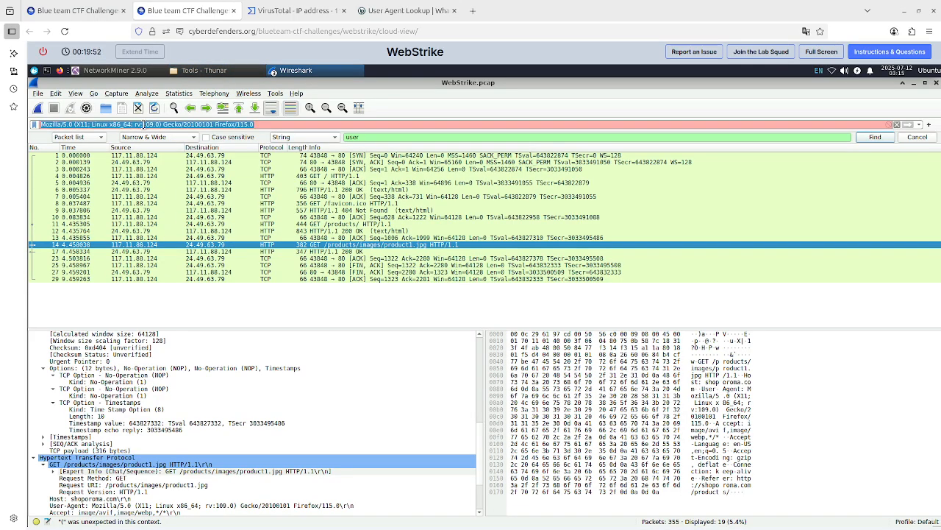
pyautogui.click(109, 9)
pyautogui.click(176, 11)
pyautogui.write('htt')
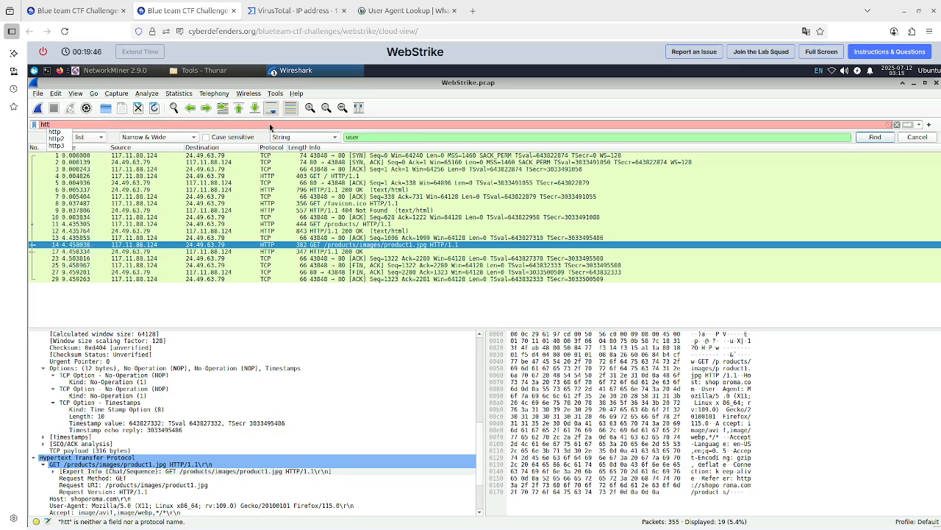
pyautogui.write('p.req')
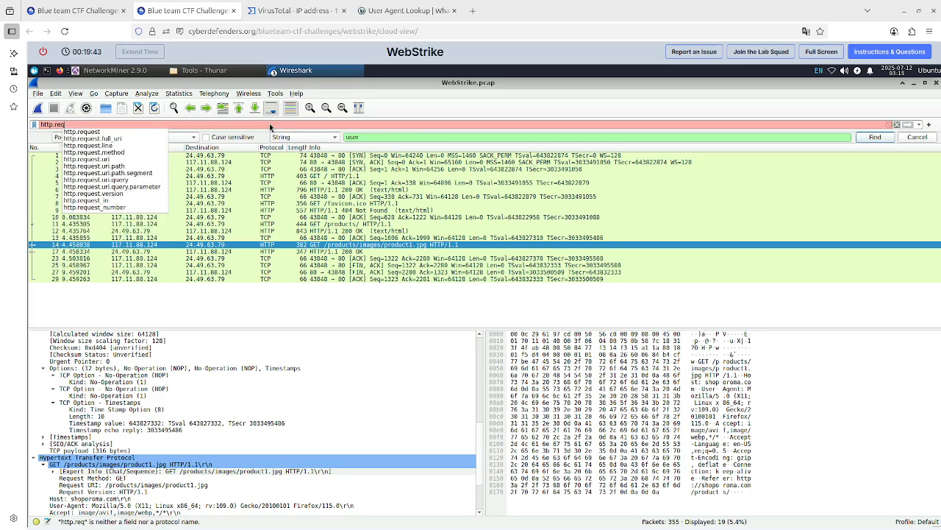
pyautogui.write('uest.method')
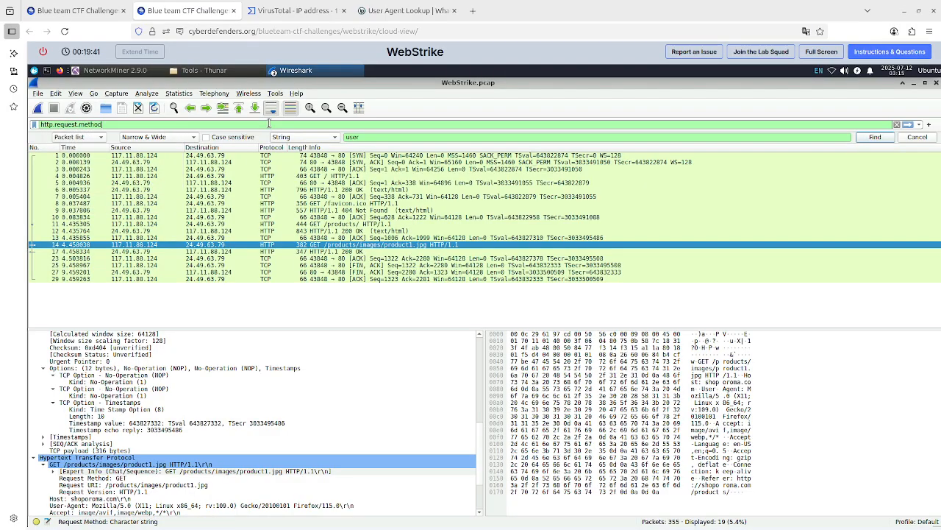
pyautogui.write(' = POST')
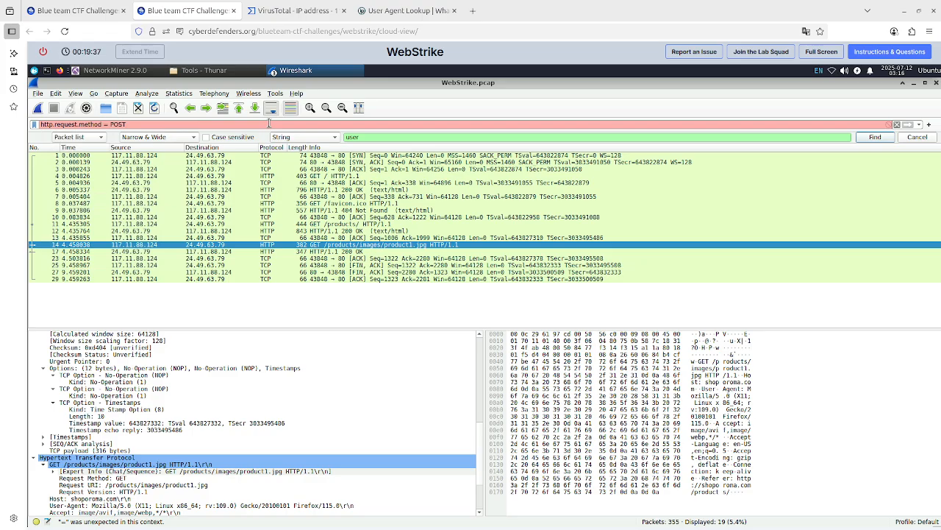
pyautogui.click(87, 11)
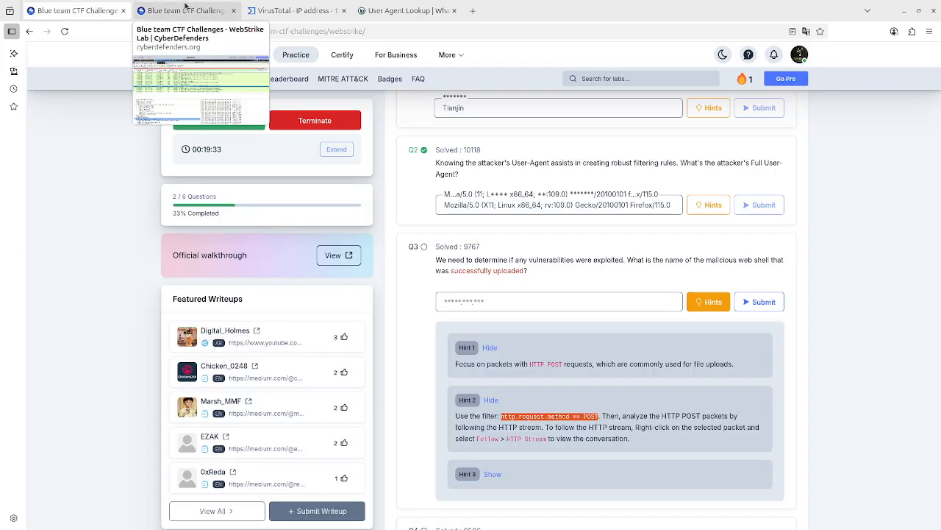
pyautogui.click(185, 9)
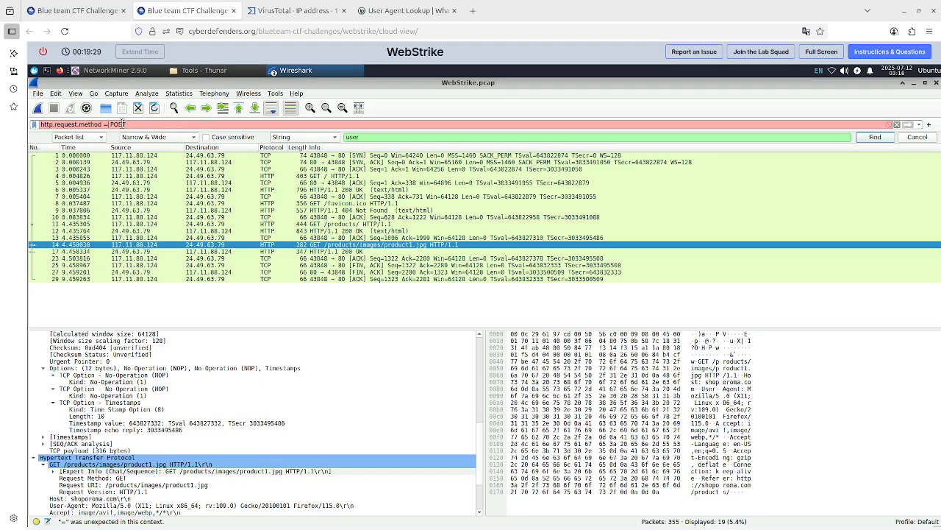
pyautogui.write('=')
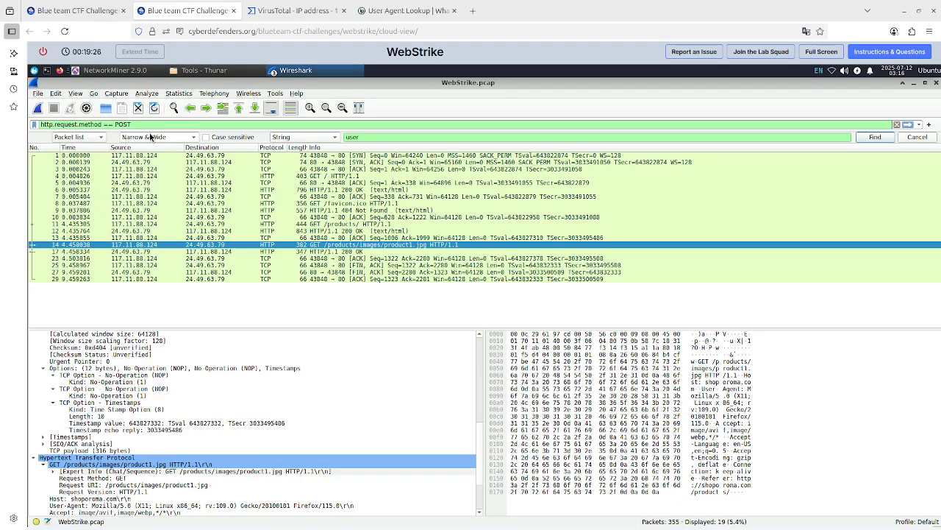
pyautogui.press('Return')
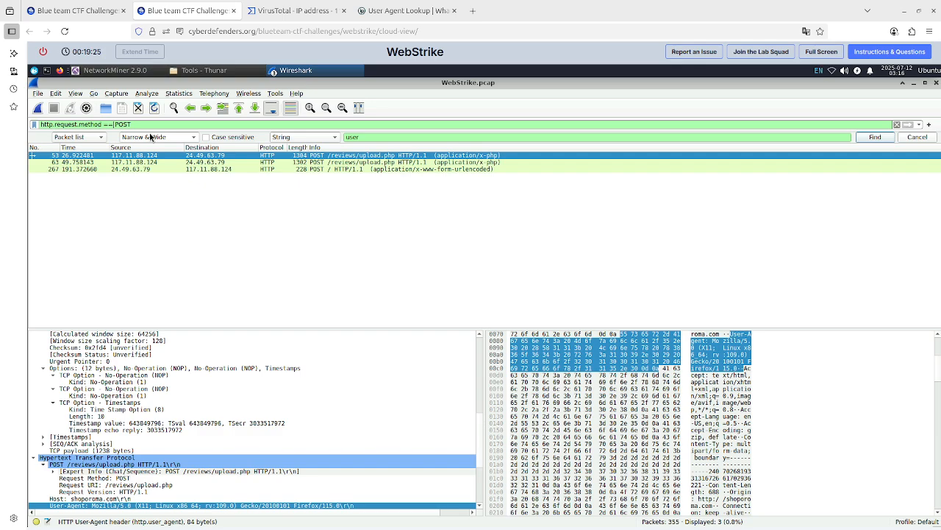
# Select each filtered POST packet and inspect its HTTP request details.
pyautogui.click(378, 163)
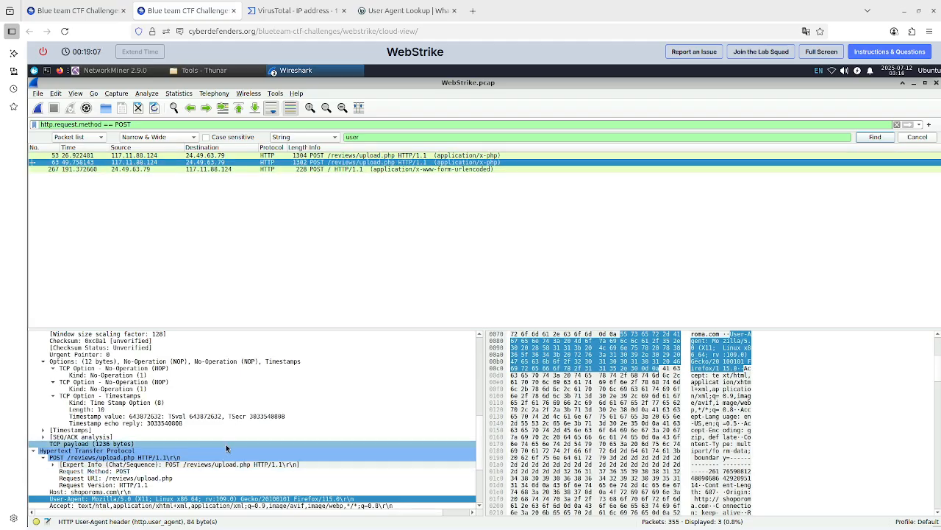
pyautogui.click(408, 171)
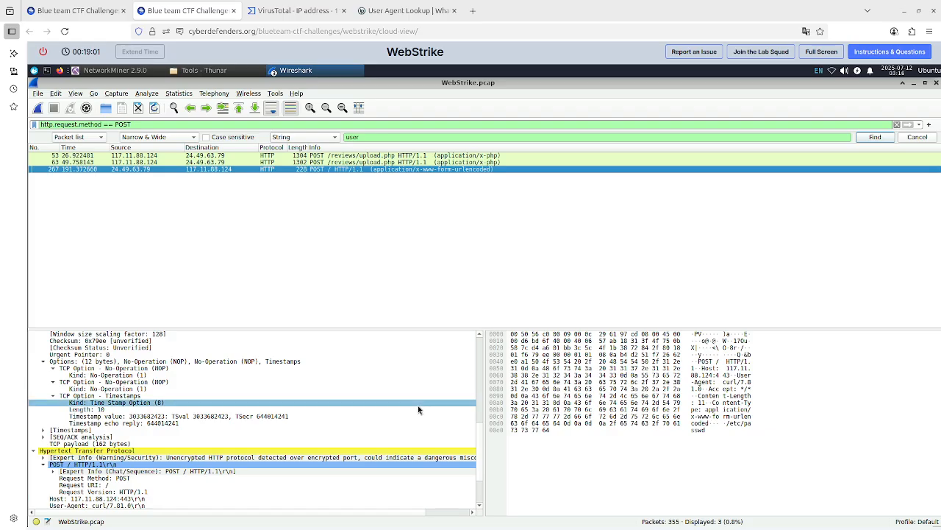
pyautogui.scroll(-3, 423, 403)
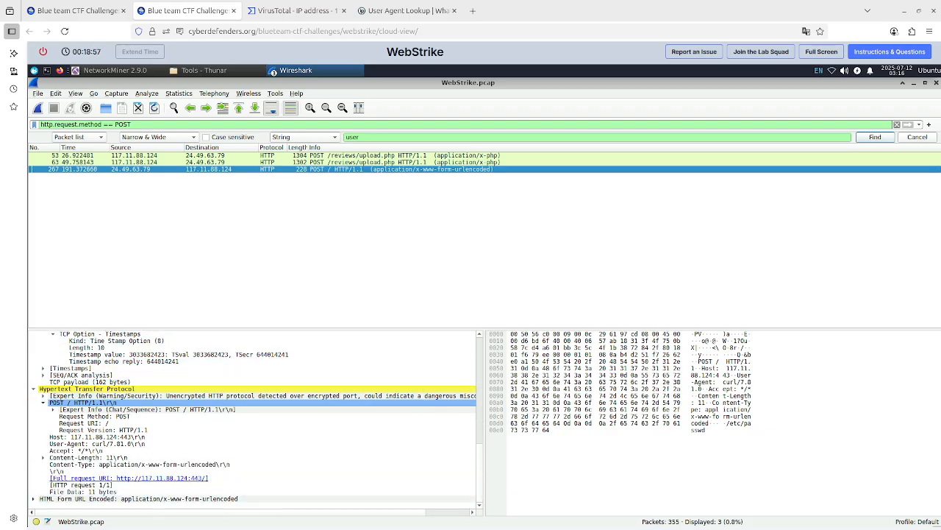
# Expand the URL-encoded form data of the POST / packet and inspect its full request URI.
pyautogui.click(33, 497)
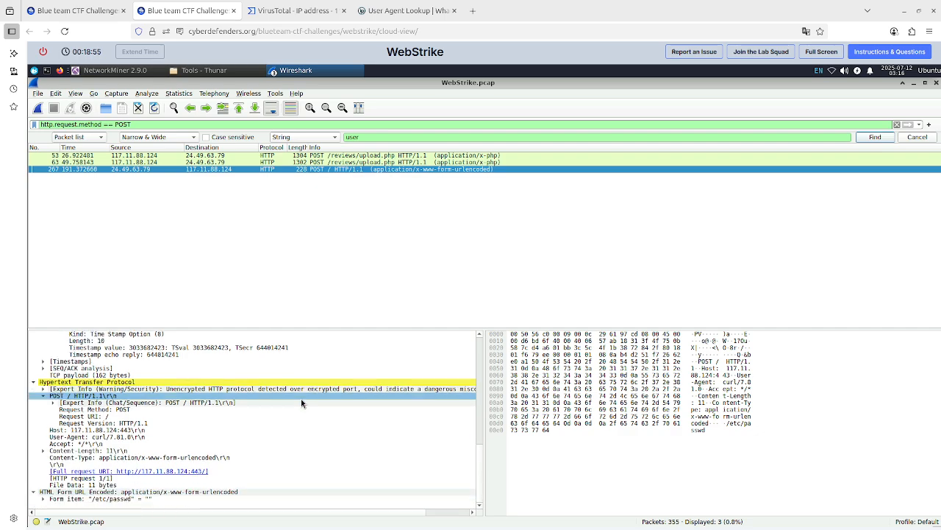
pyautogui.click(56, 500)
pyautogui.click(43, 500)
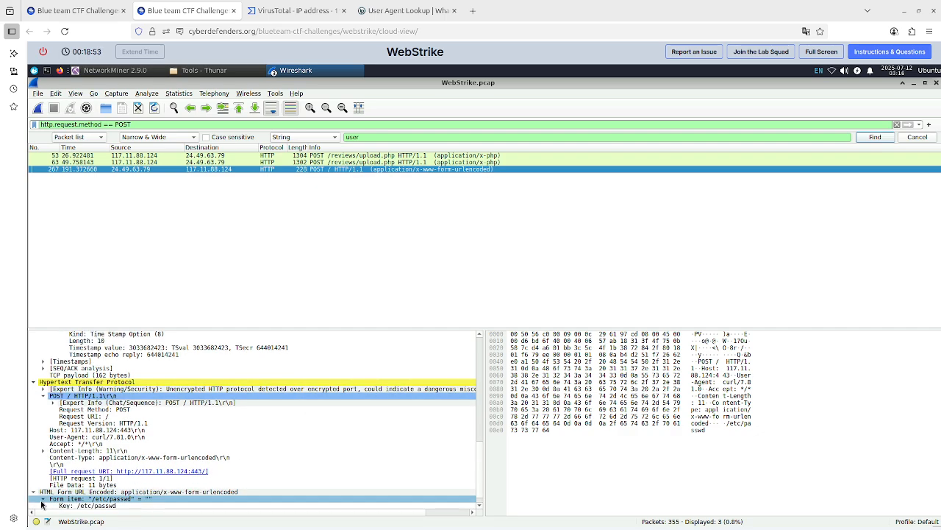
pyautogui.scroll(-1, 242, 469)
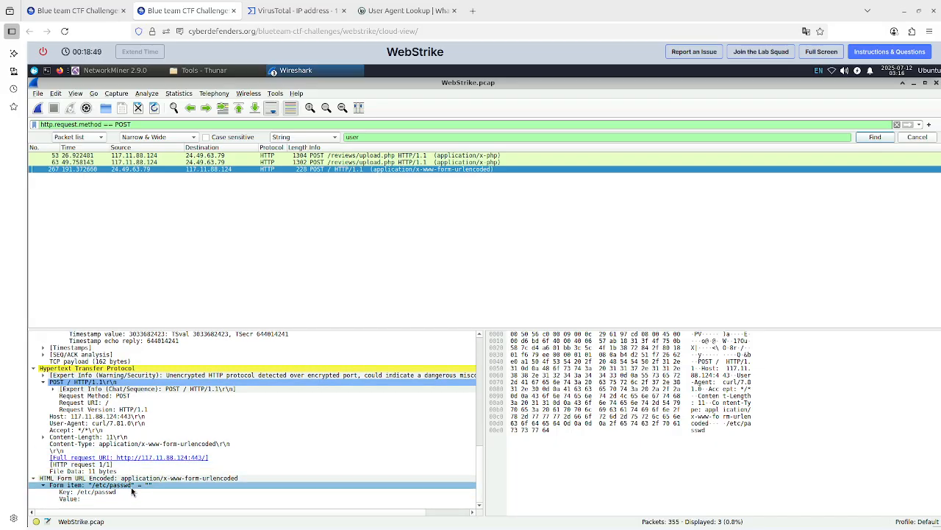
pyautogui.click(191, 459)
pyautogui.hotkey('ctrl', 'shift', 'v')
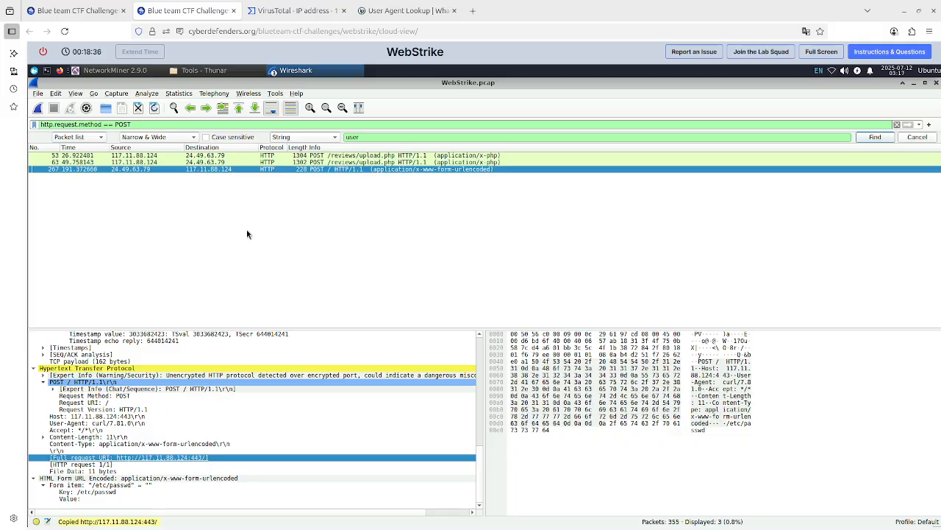
# Select the upload.php POST packets and inspect the first one's HTTP headers, request URI and multipart body.
pyautogui.click(325, 163)
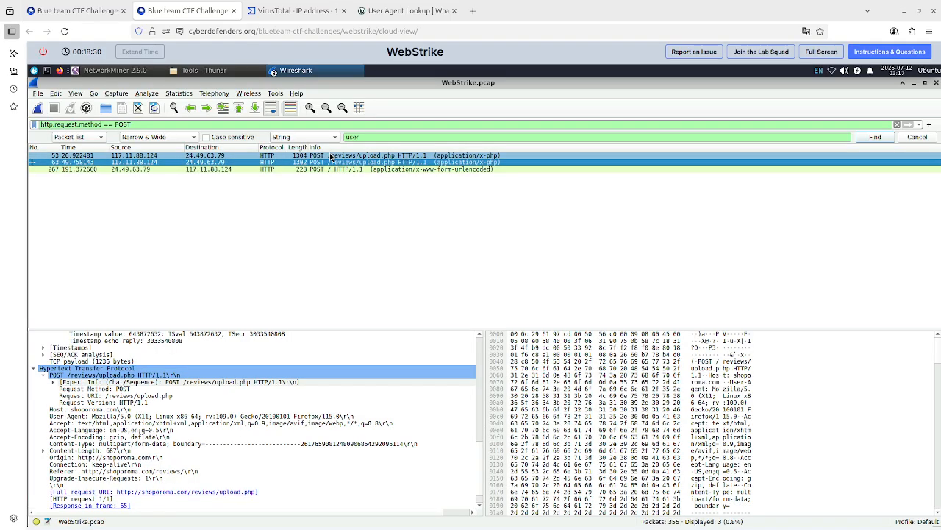
pyautogui.click(331, 156)
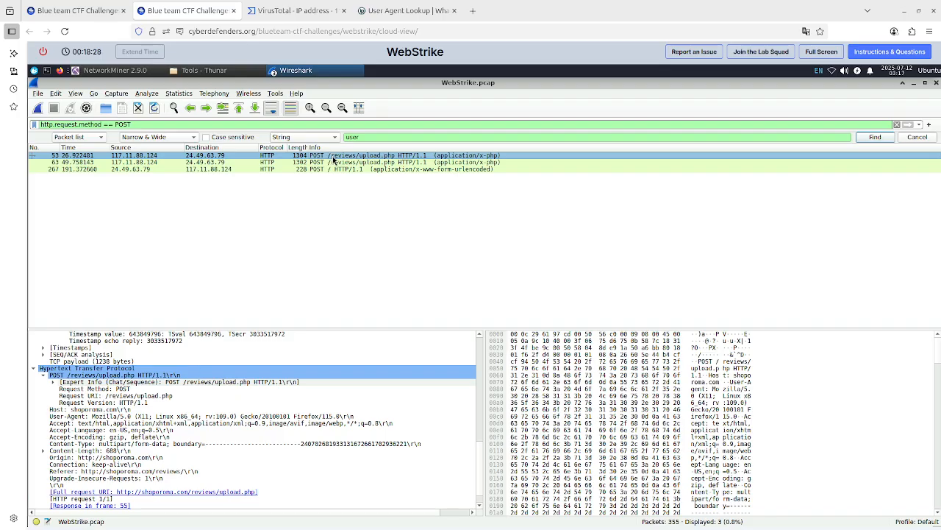
pyautogui.scroll(-1, 202, 441)
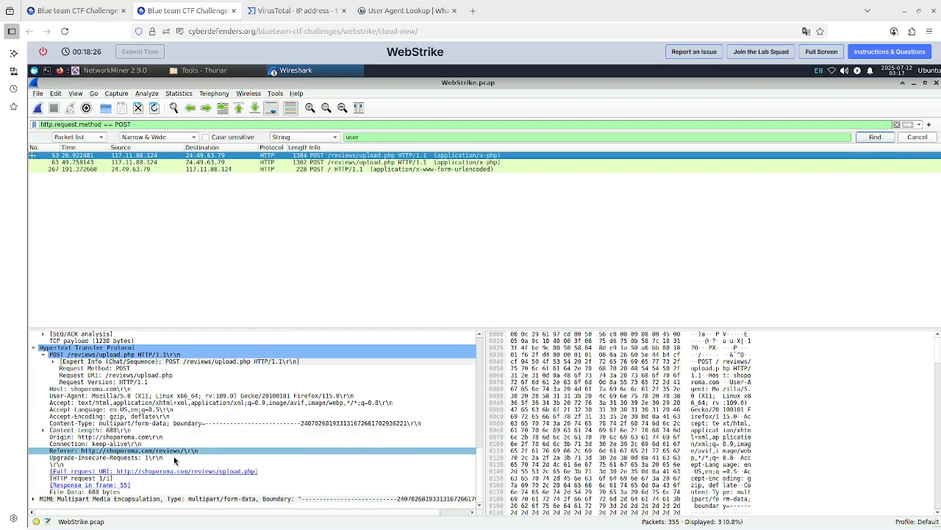
pyautogui.click(33, 499)
pyautogui.scroll(-4, 257, 431)
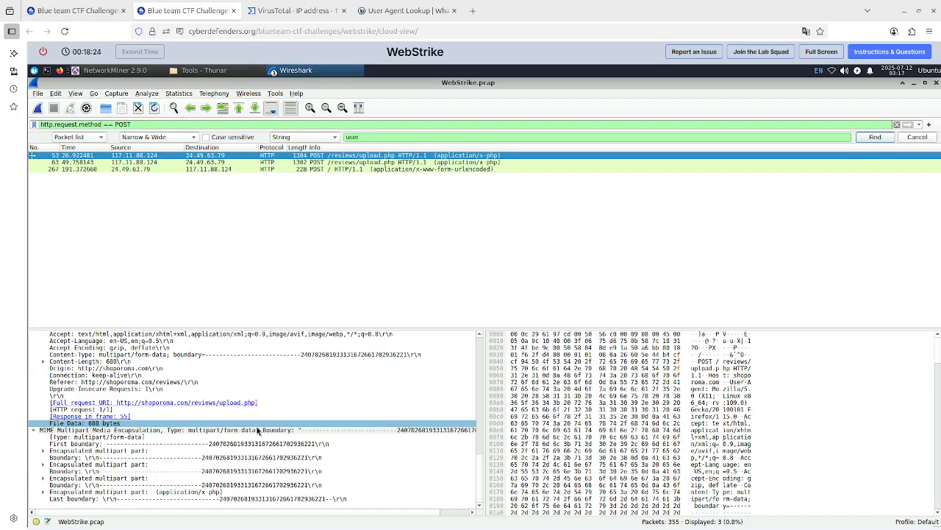
pyautogui.click(226, 404)
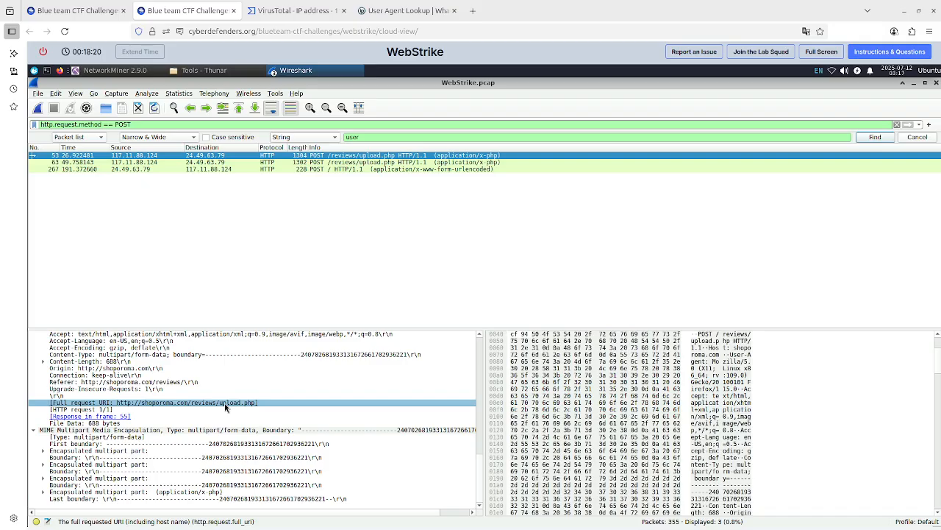
pyautogui.click(111, 417)
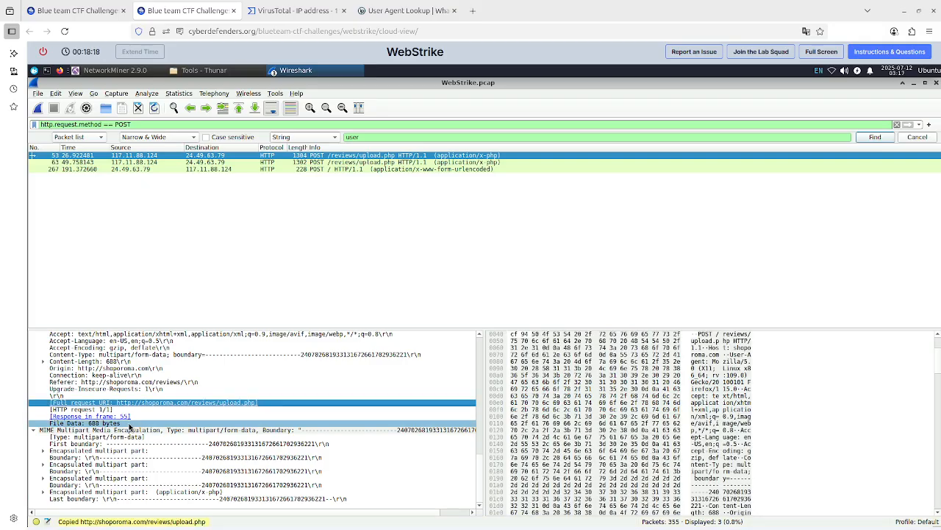
pyautogui.doubleClick(111, 417)
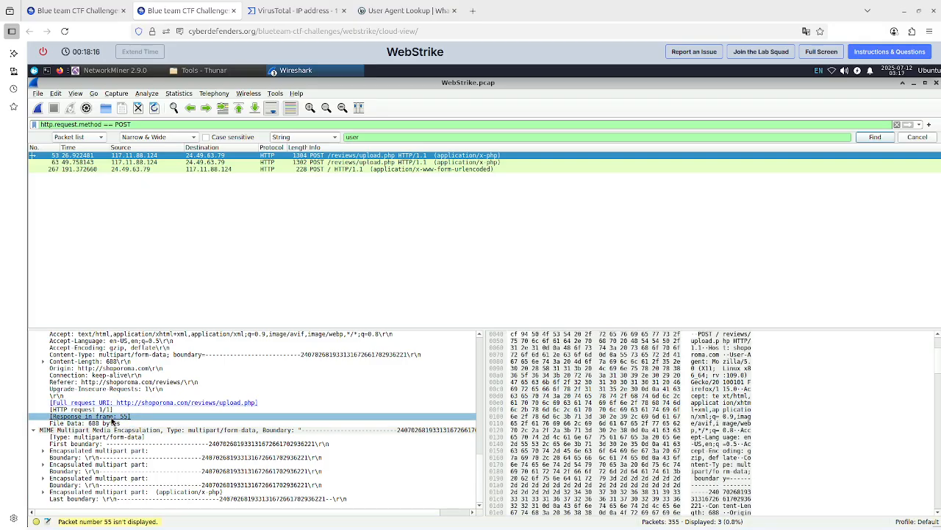
pyautogui.click(114, 410)
pyautogui.click(134, 404)
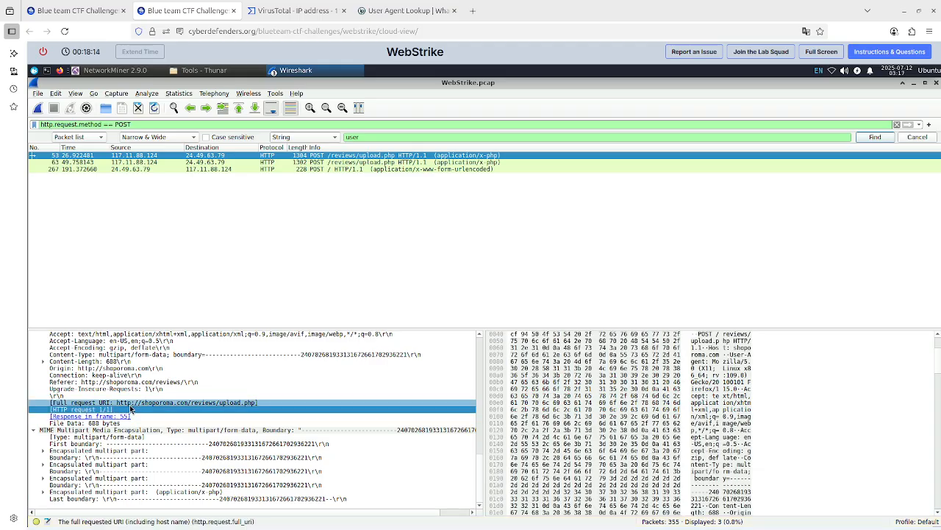
# Follow the HTTP stream of the first upload.php POST packet to read the uploaded file content.
pyautogui.rightClick(338, 159)
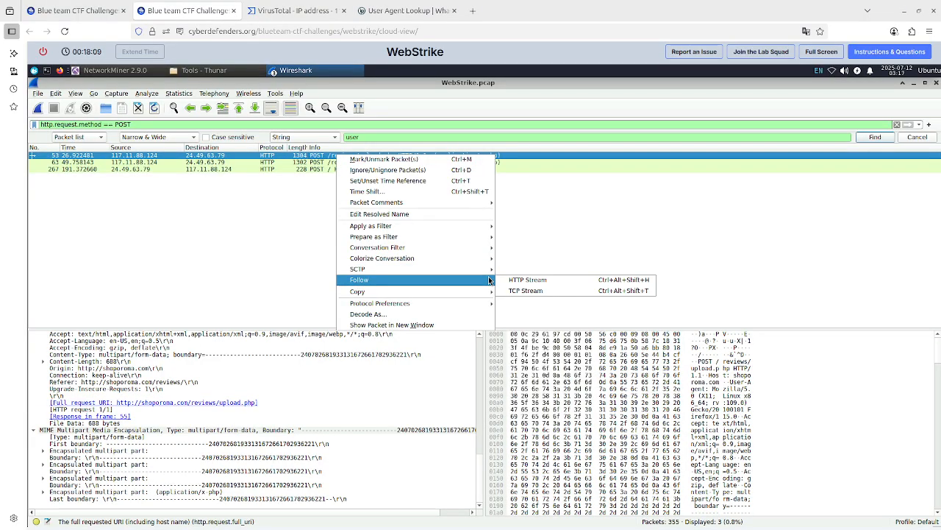
pyautogui.click(507, 280)
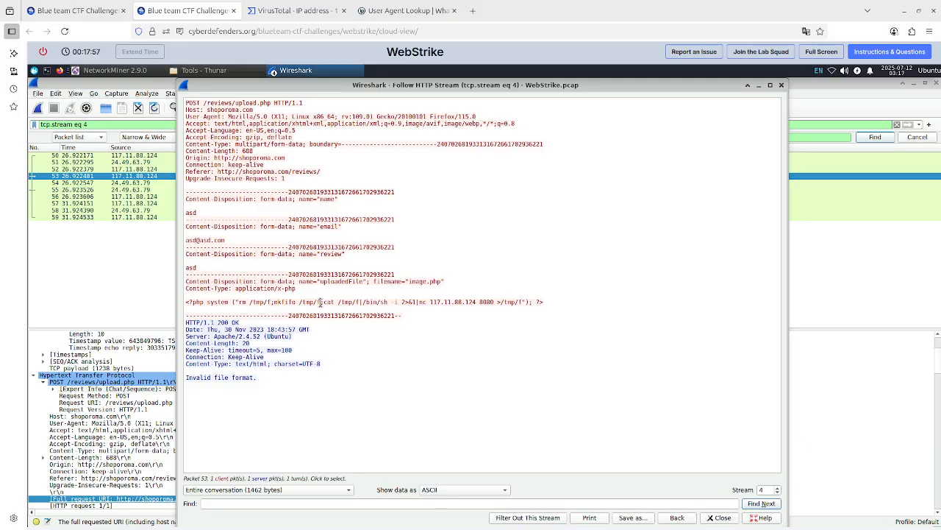
pyautogui.click(429, 303)
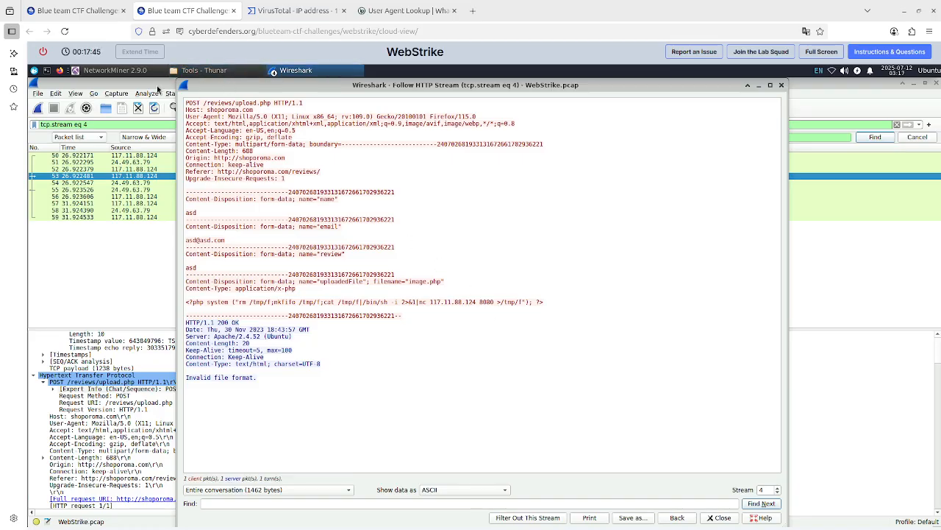
pyautogui.click(77, 12)
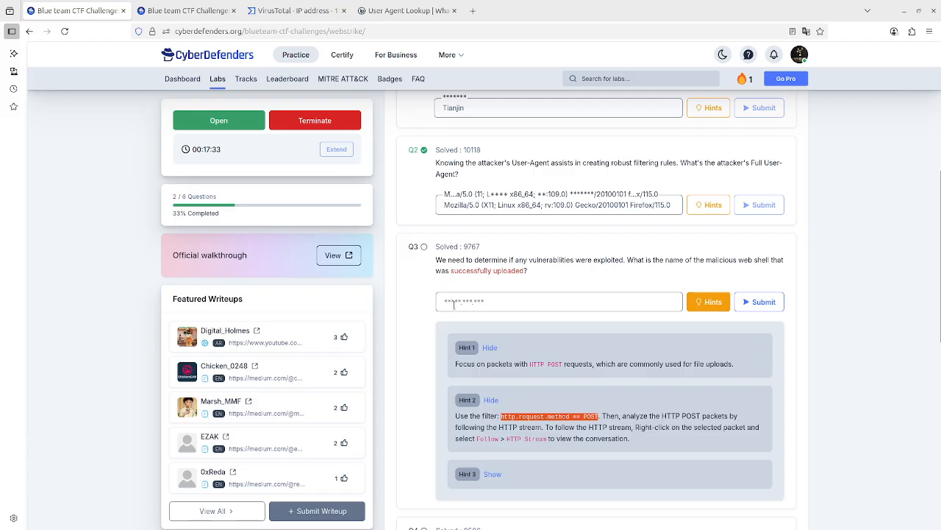
pyautogui.click(209, 11)
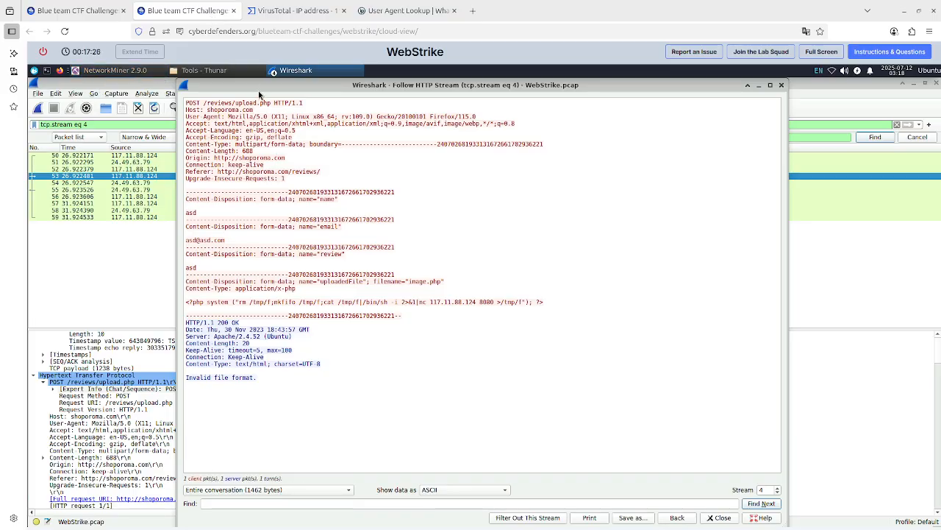
pyautogui.moveTo(257, 94); pyautogui.dragTo(402, 185)
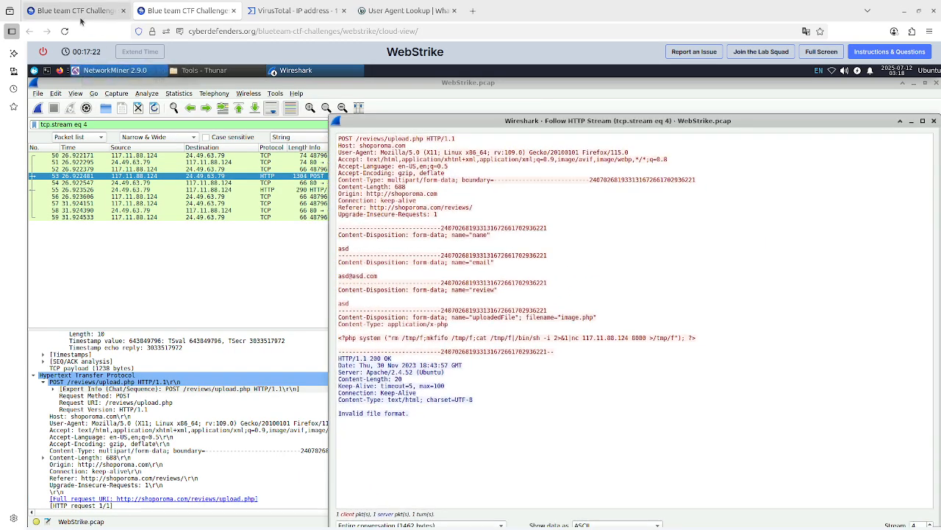
# Try to answer question 3 with upload.php on the lab page.
pyautogui.click(77, 10)
pyautogui.click(508, 302)
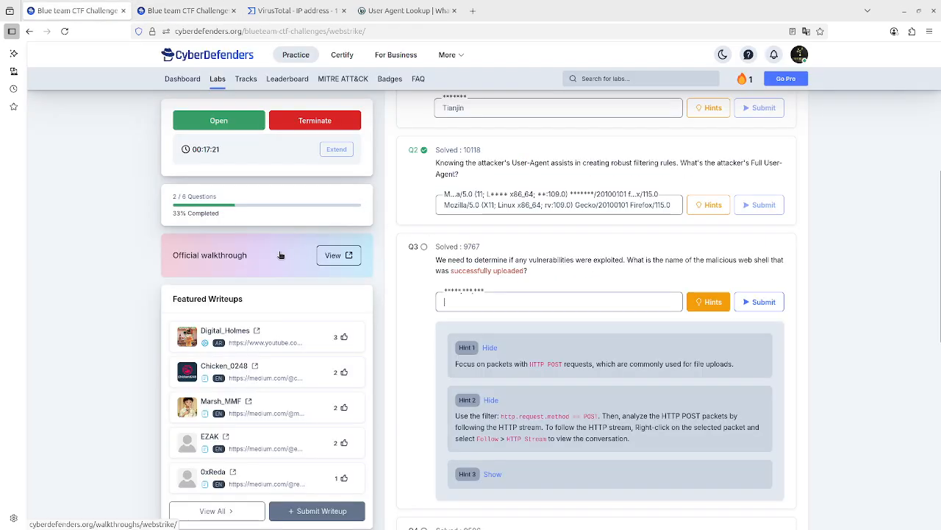
pyautogui.write('upload.php')
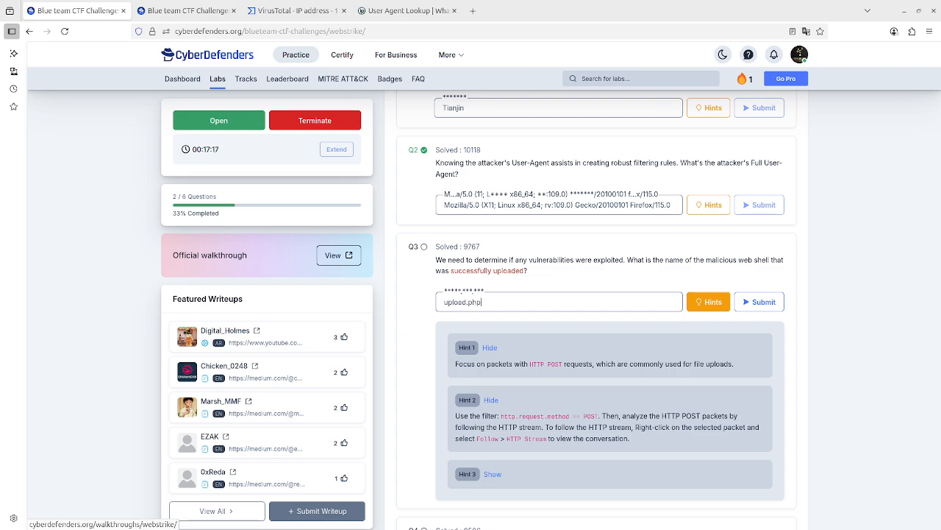
pyautogui.press('Return')
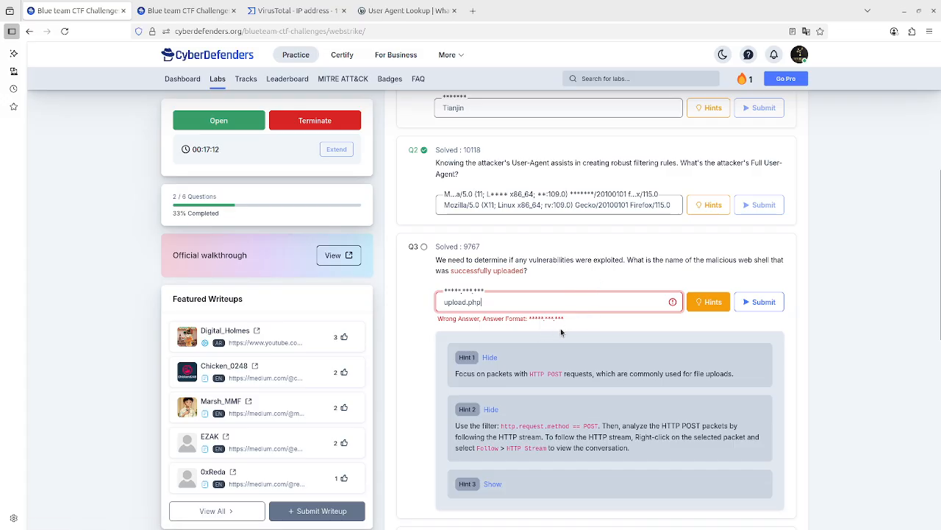
# Close the Follow HTTP Stream window in Wireshark.
pyautogui.click(199, 10)
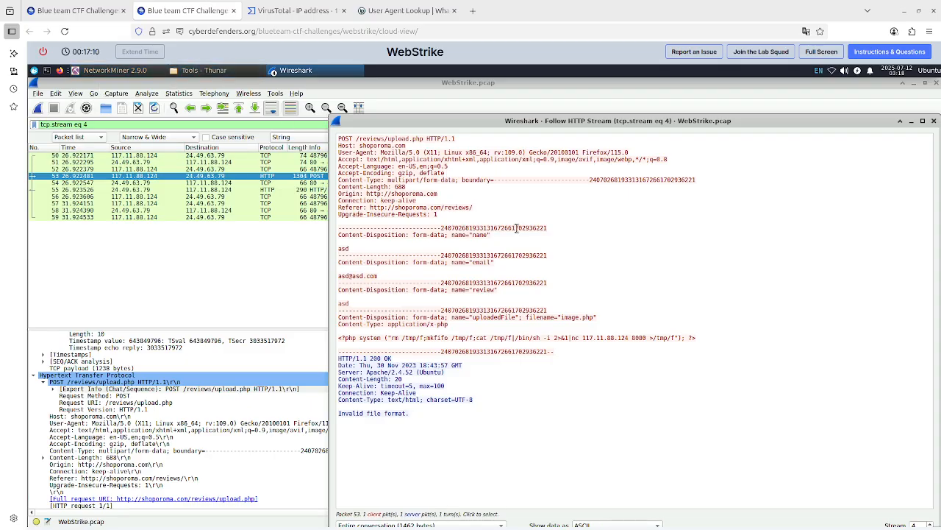
pyautogui.click(910, 122)
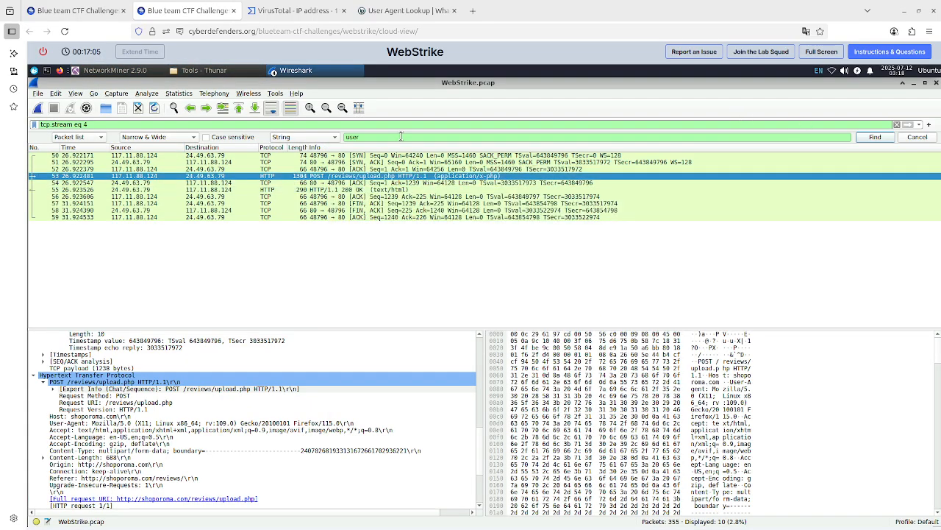
pyautogui.click(73, 11)
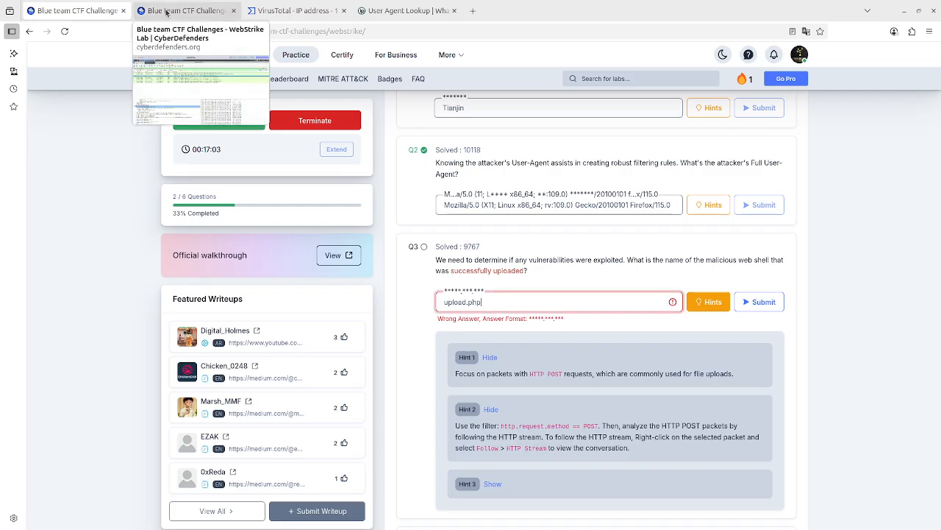
pyautogui.click(189, 12)
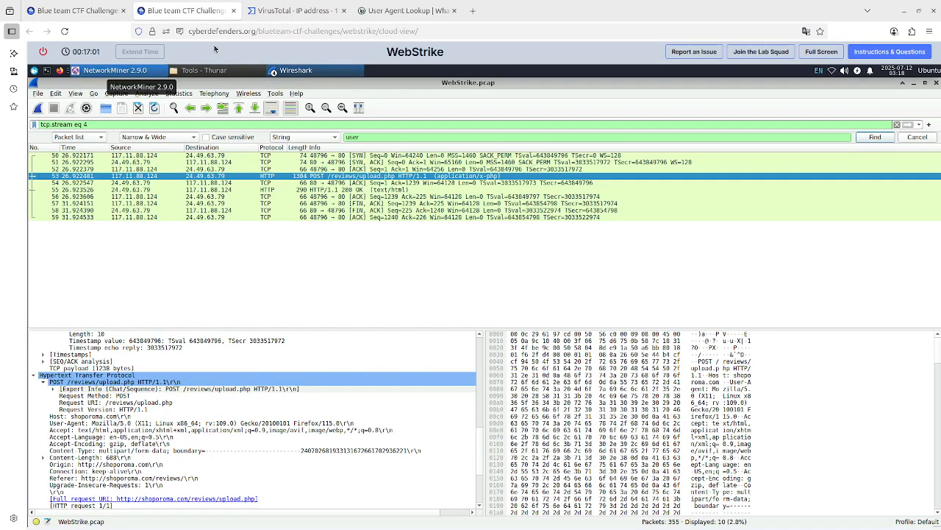
# Reapply the display filter http.request.method == POST from the filter suggestions.
pyautogui.tripleClick(159, 123)
pyautogui.write('http')
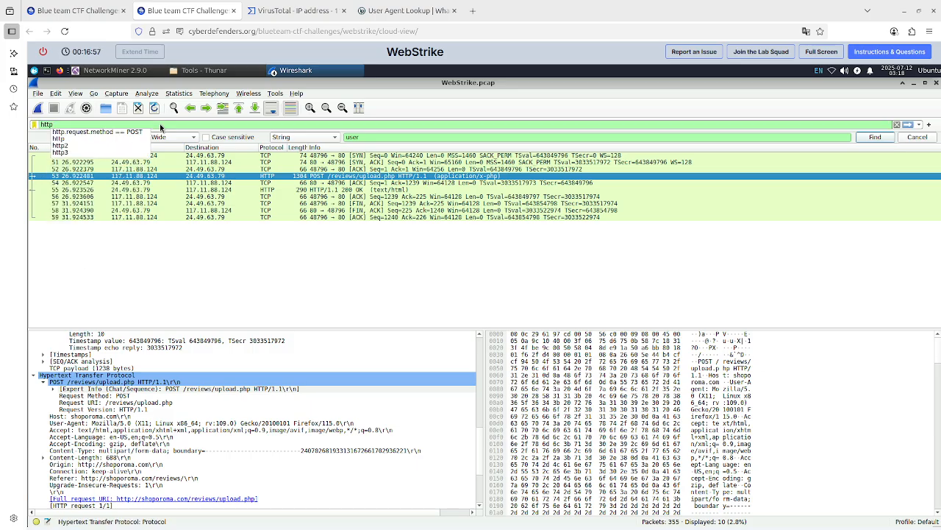
pyautogui.click(135, 132)
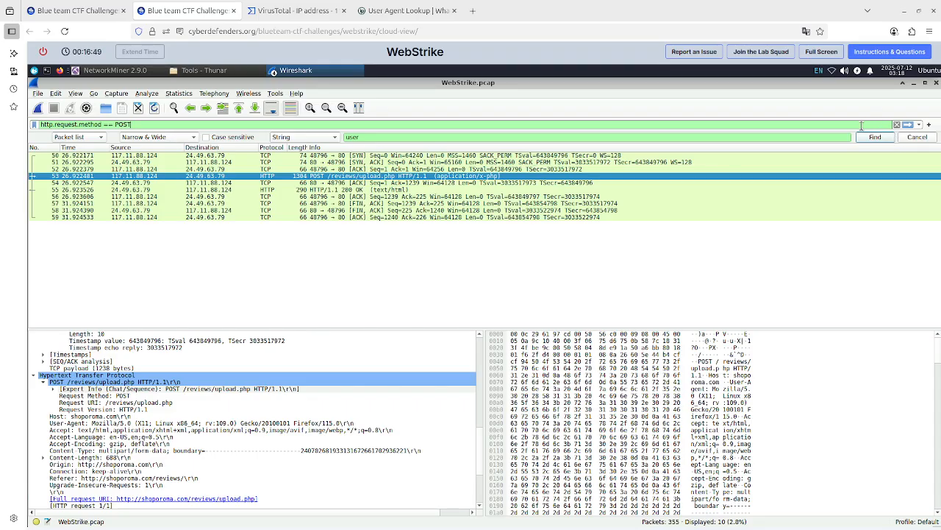
pyautogui.press('Return')
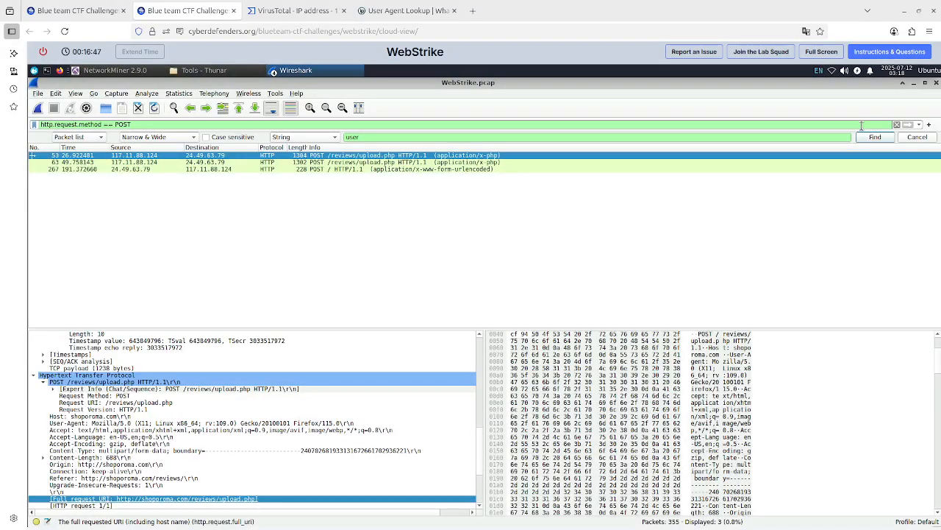
pyautogui.click(856, 140)
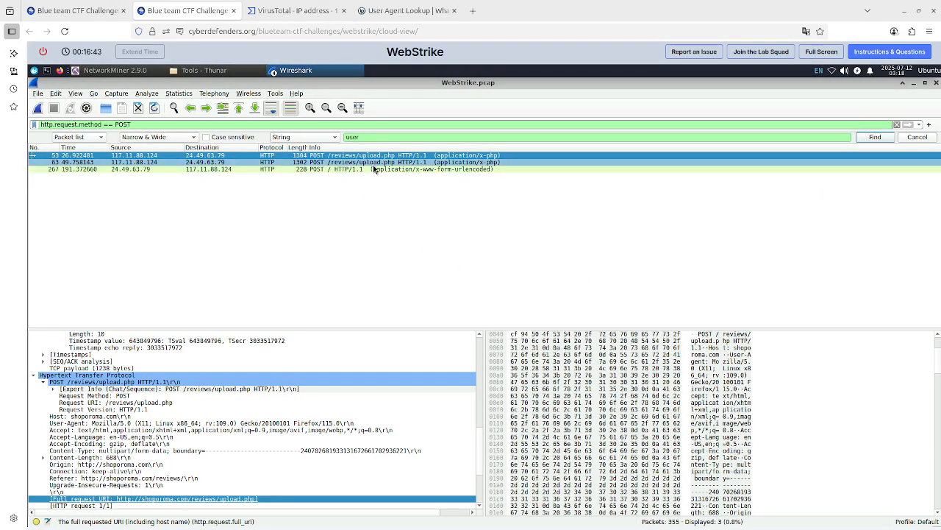
# Reveal hint 3 for question 3 on the lab page and read it.
pyautogui.click(74, 11)
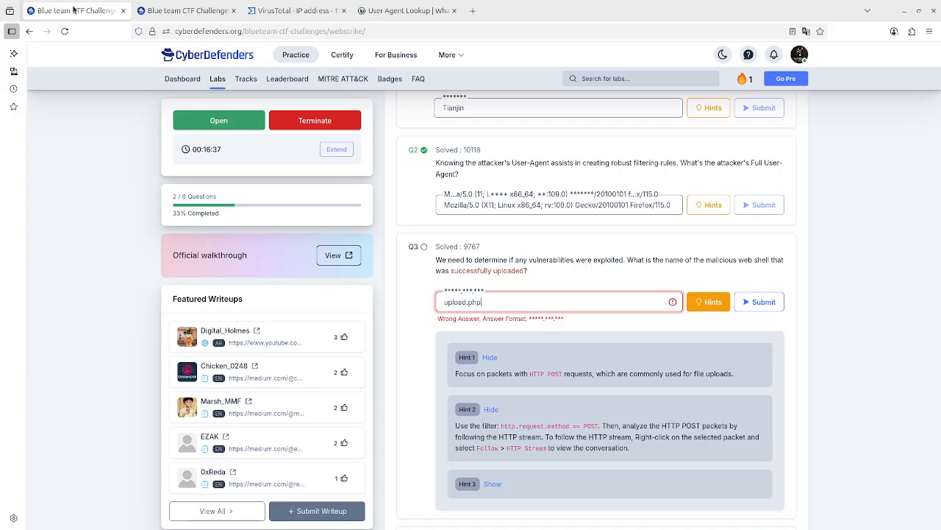
pyautogui.click(493, 483)
pyautogui.scroll(-2, 556, 325)
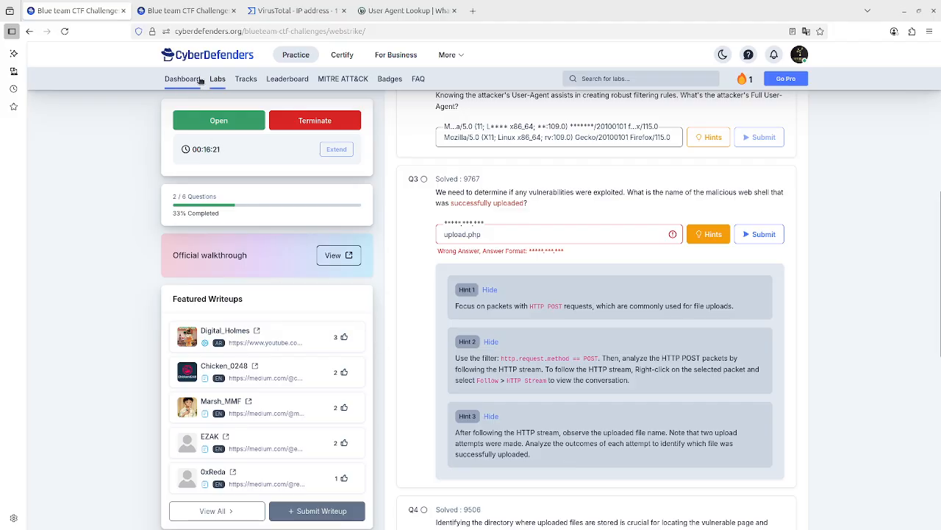
# Follow the HTTP stream of the first upload.php POST packet again, then return to the lab page.
pyautogui.click(184, 10)
pyautogui.click(211, 155)
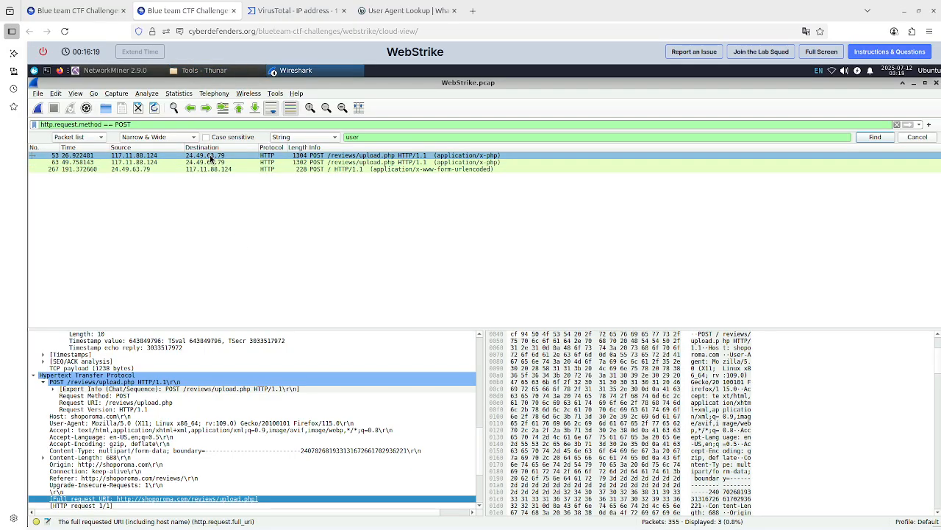
pyautogui.rightClick(210, 158)
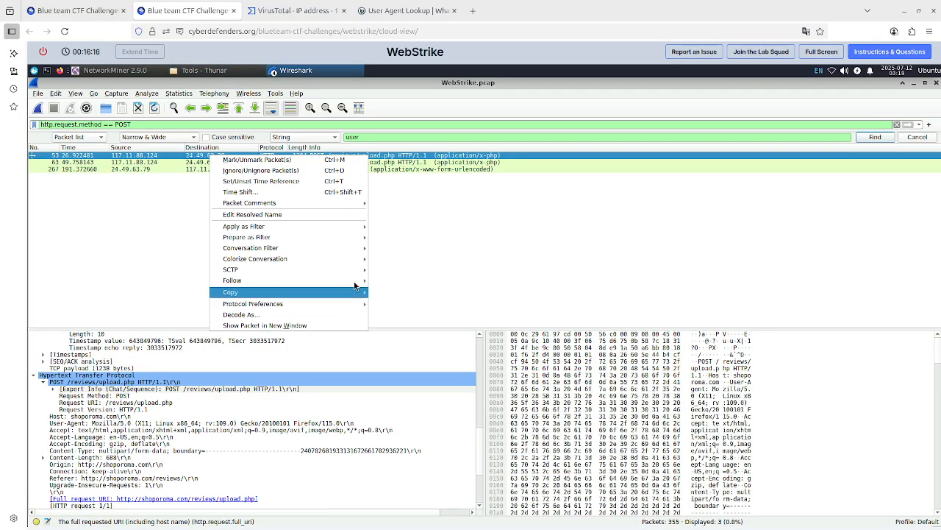
pyautogui.moveTo(355, 285)
pyautogui.click(423, 278)
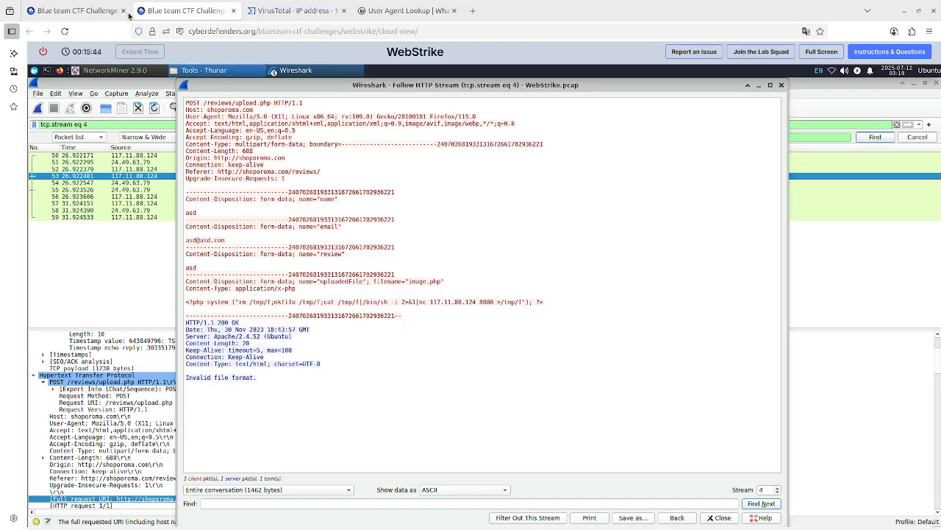
pyautogui.click(91, 11)
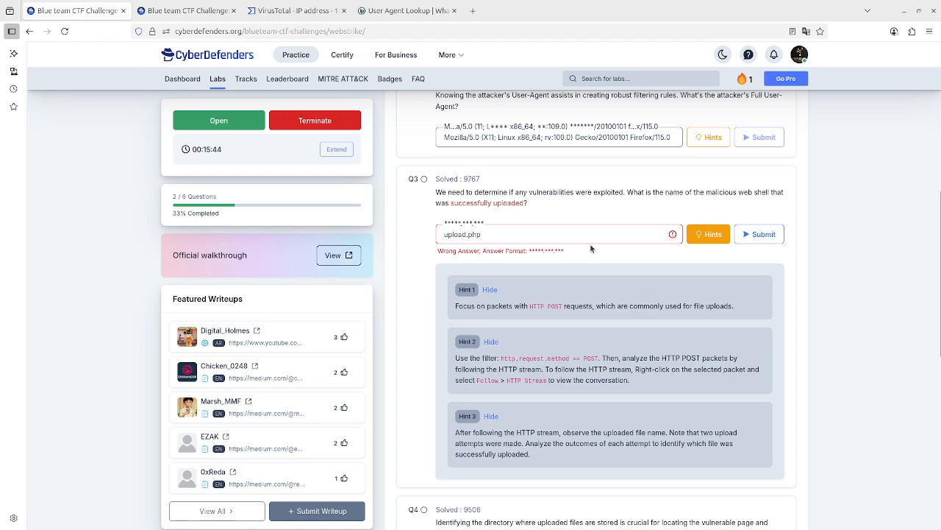
# Change the question 3 answer from upload.php to image.php.
pyautogui.doubleClick(446, 234)
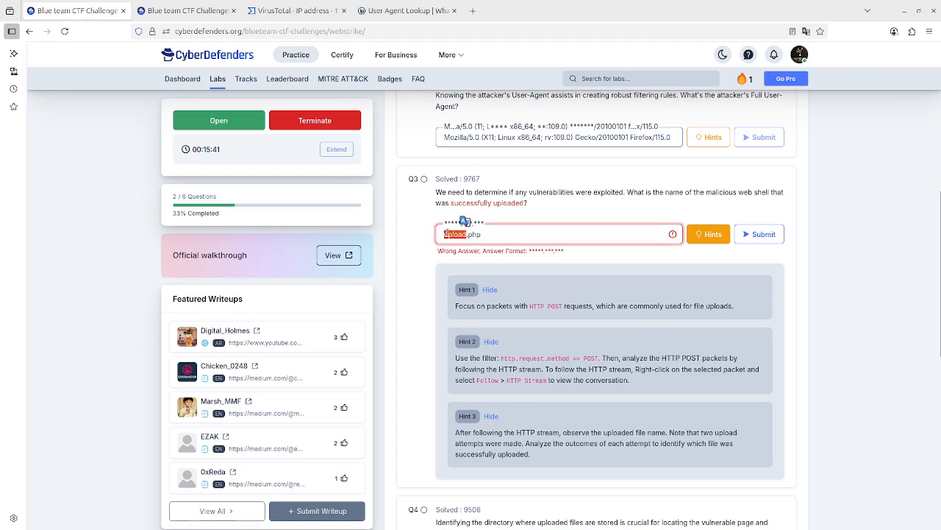
pyautogui.write('image')
pyautogui.scroll(-2, 511, 272)
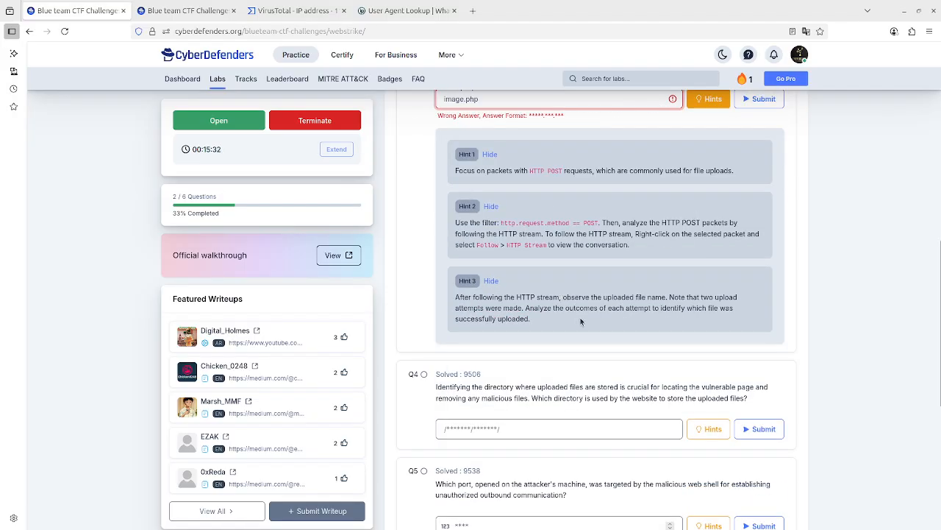
# Step the Follow HTTP Stream view to TCP stream 5 to inspect the second upload attempt, then return to the lab page.
pyautogui.click(188, 10)
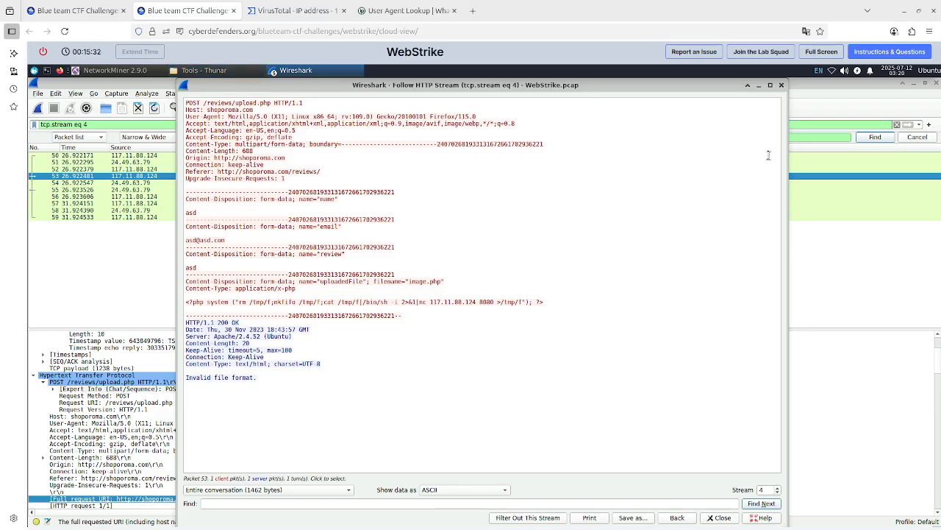
pyautogui.click(779, 492)
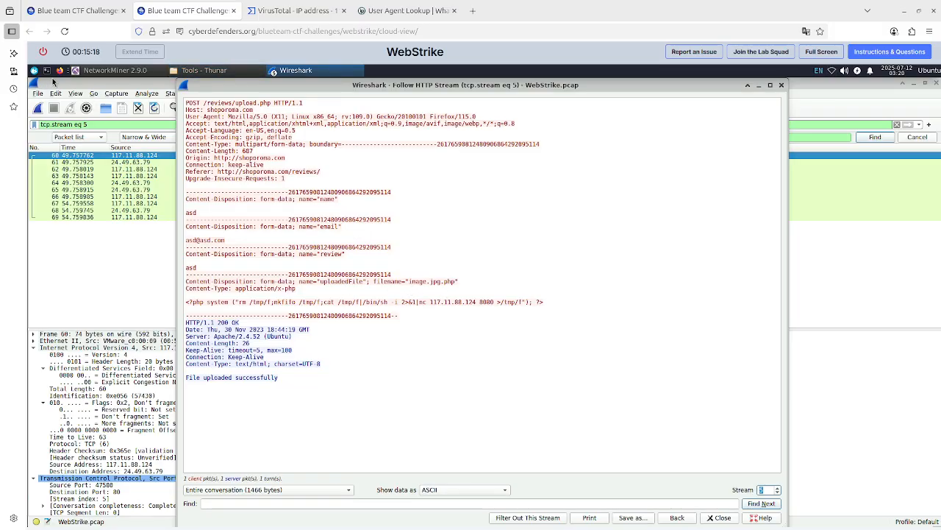
pyautogui.click(85, 12)
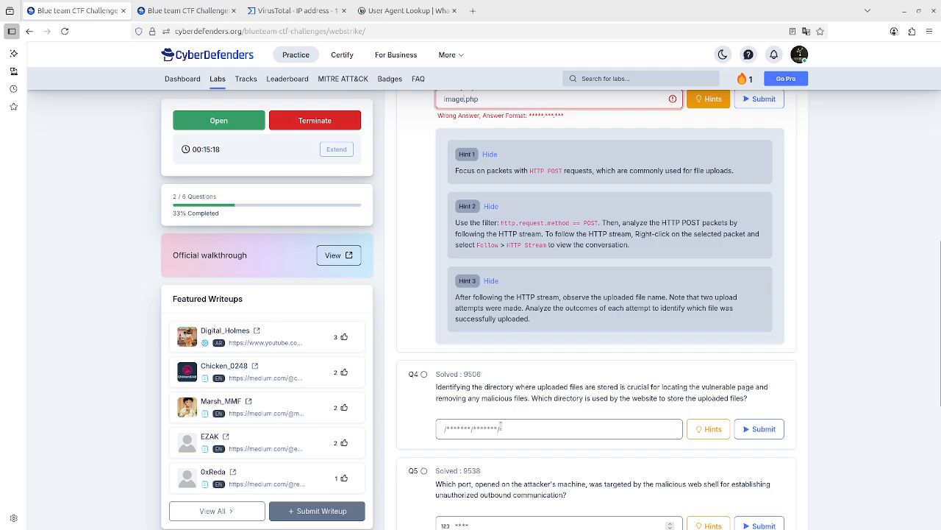
# Edit the question 3 answer to image.jpg.php and submit it.
pyautogui.scroll(2, 505, 293)
pyautogui.doubleClick(472, 167)
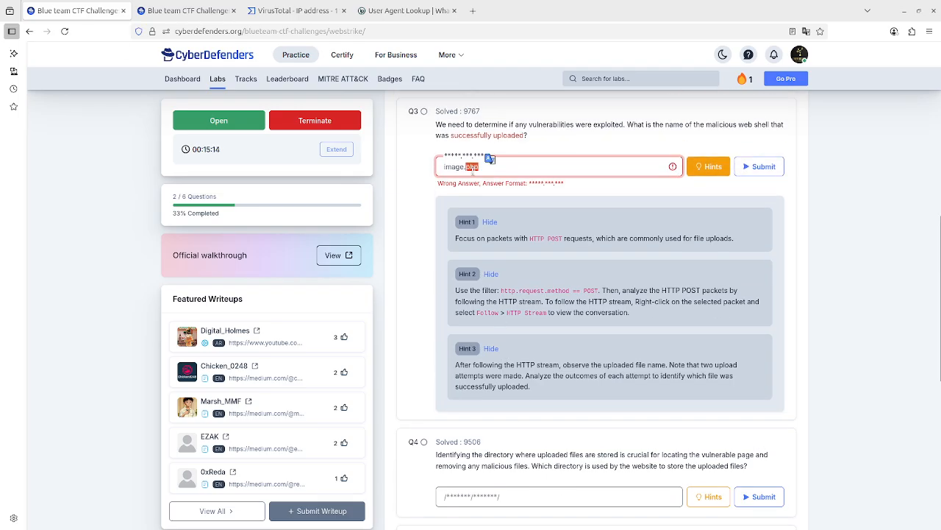
pyautogui.click(465, 166)
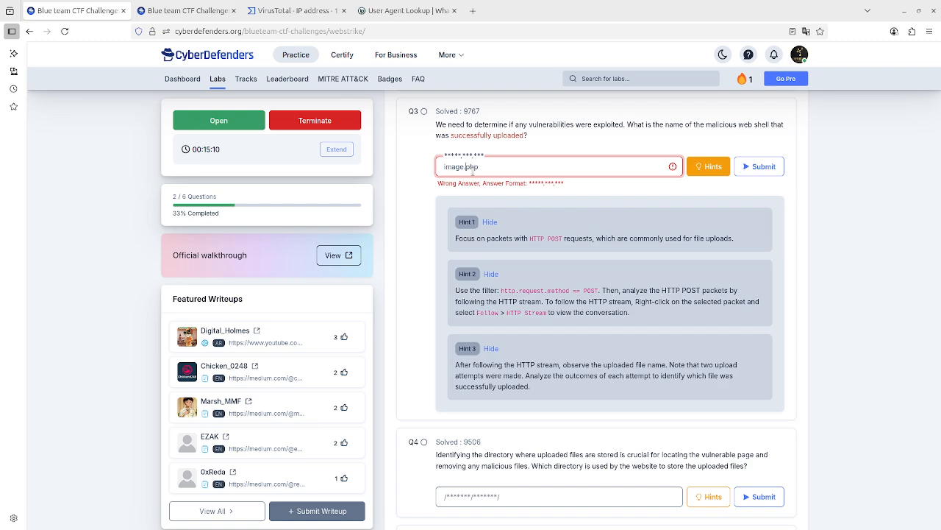
pyautogui.write('jpg.')
pyautogui.press('Return')
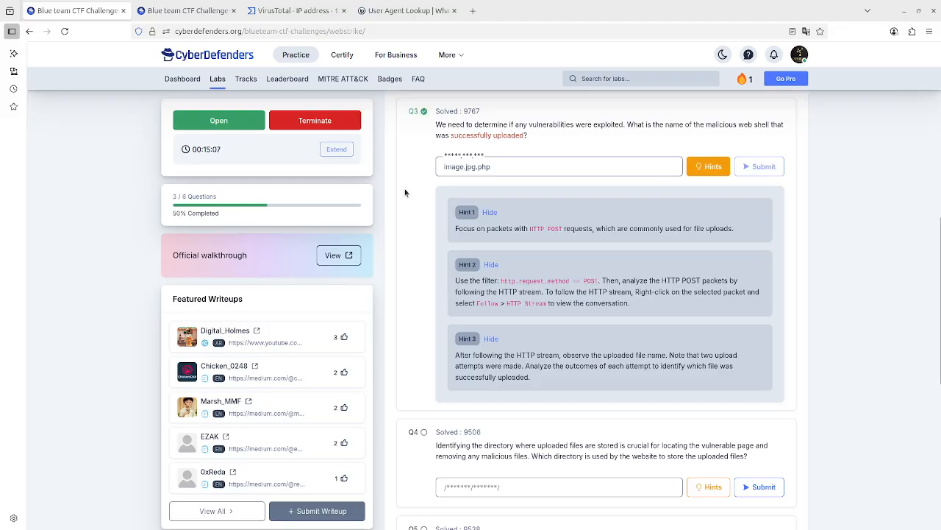
# Flip the Follow HTTP Stream view between TCP streams 4, 5 and 6 to compare the upload attempts, then return to the lab page.
pyautogui.click(215, 10)
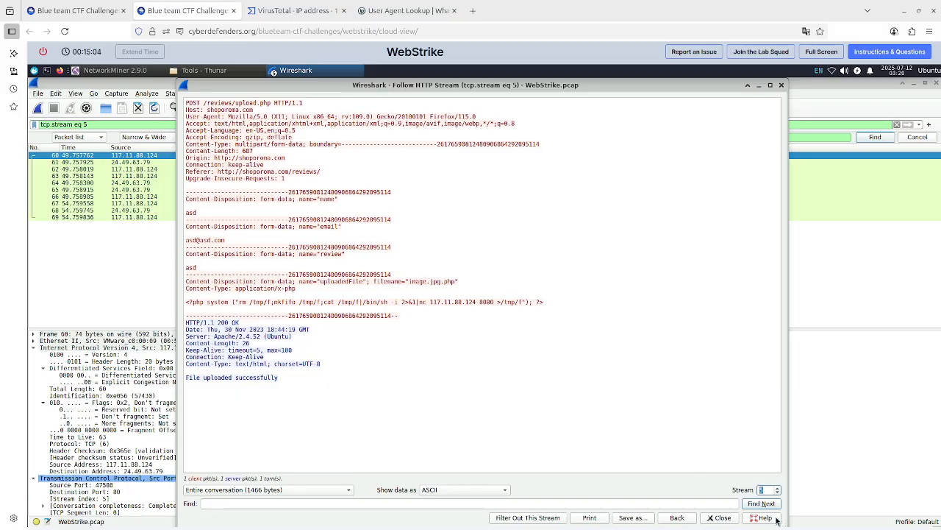
pyautogui.click(778, 488)
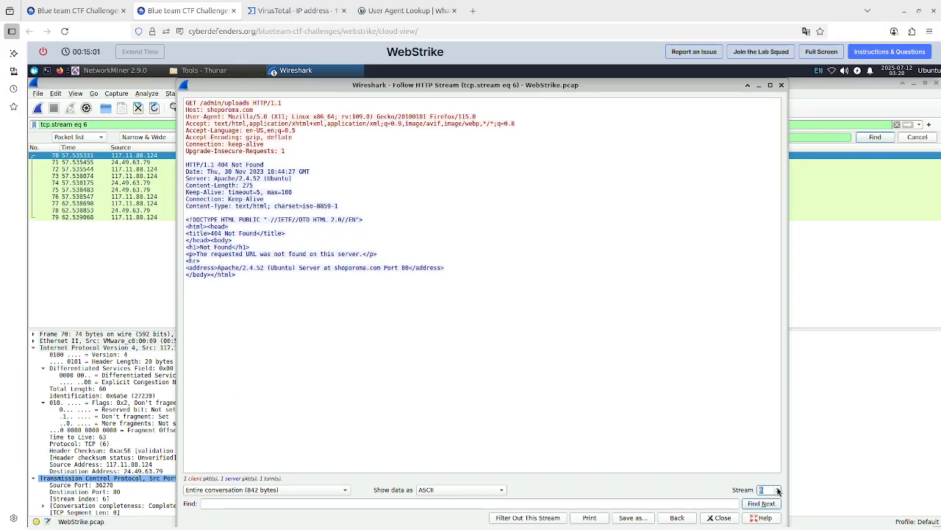
pyautogui.click(777, 492)
pyautogui.click(777, 493)
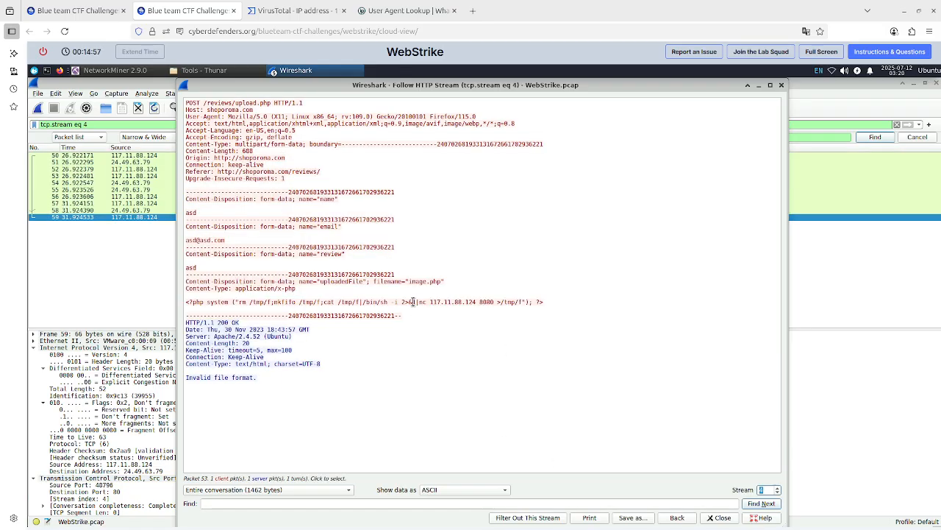
pyautogui.click(778, 487)
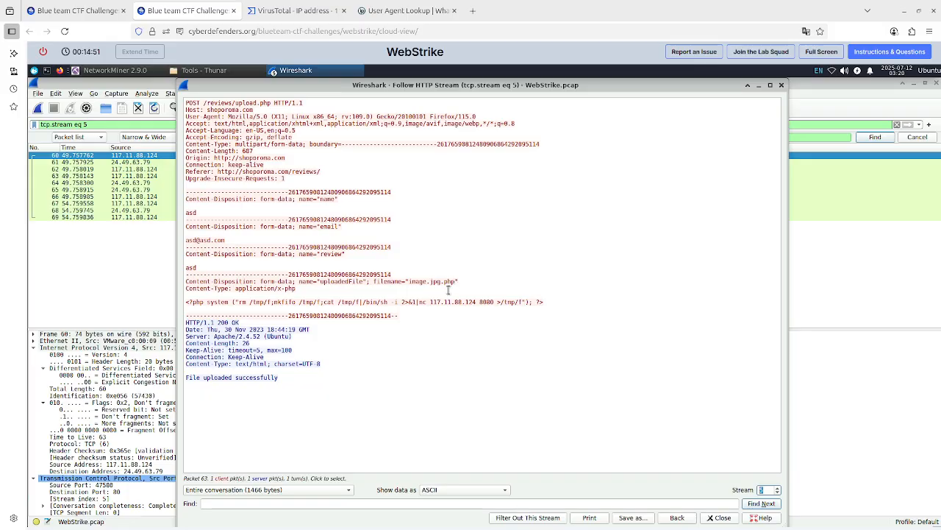
pyautogui.click(778, 493)
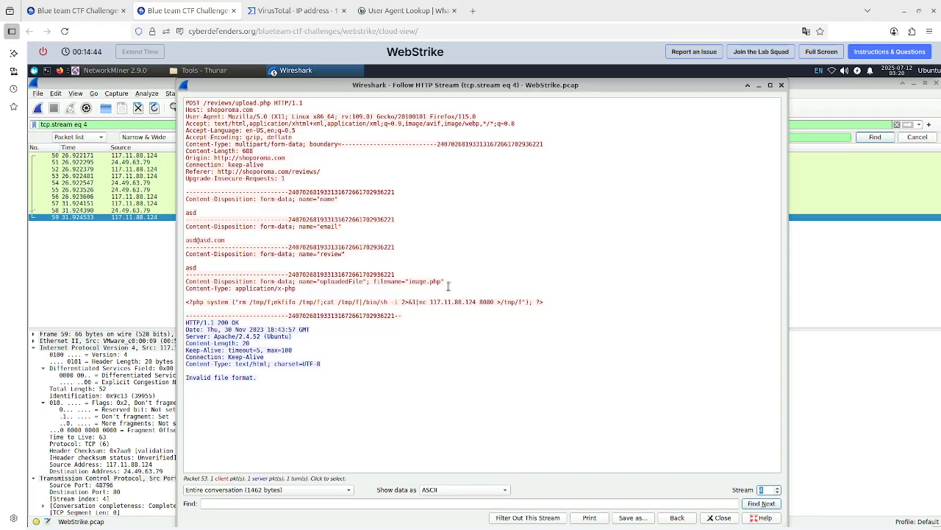
pyautogui.click(778, 486)
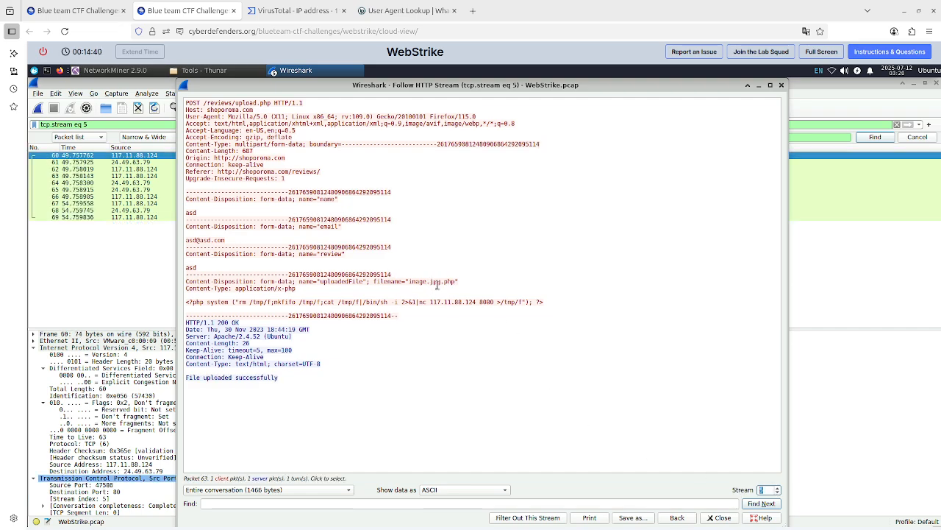
pyautogui.click(74, 10)
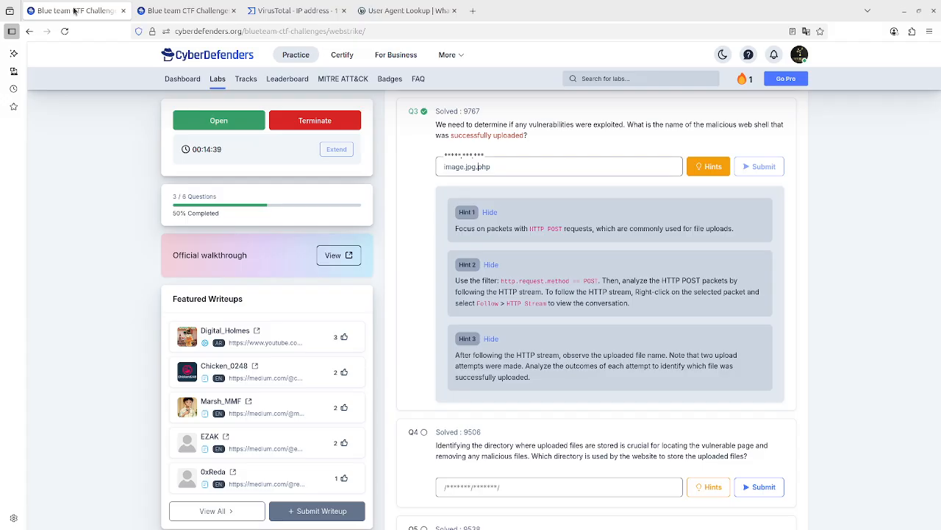
# Scroll through the remaining lab questions 4 to 6, then switch back to the Wireshark tab.
pyautogui.scroll(-4, 503, 300)
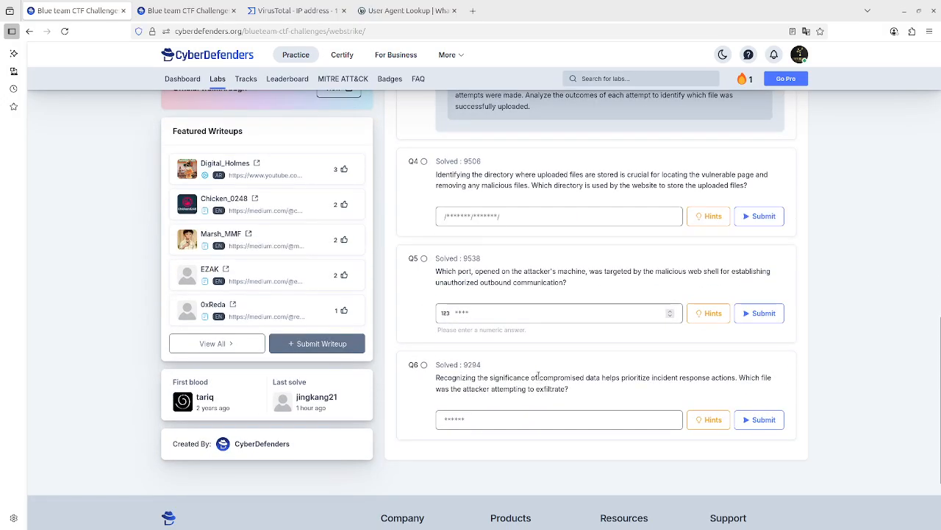
pyautogui.scroll(2, 471, 272)
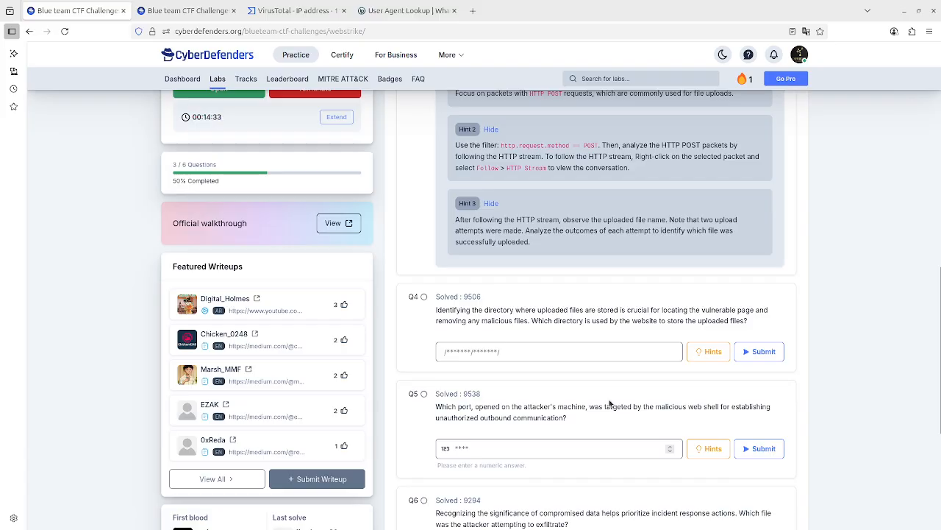
pyautogui.scroll(-1, 610, 403)
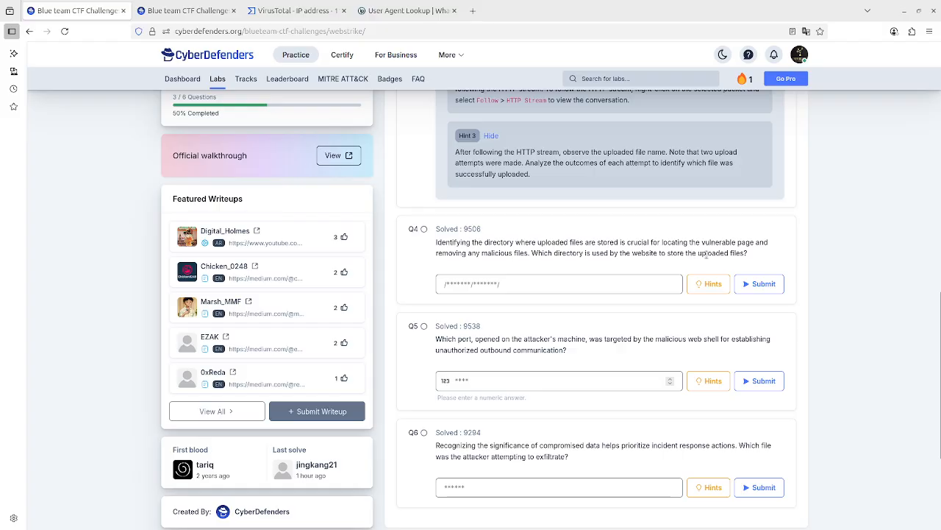
pyautogui.click(188, 10)
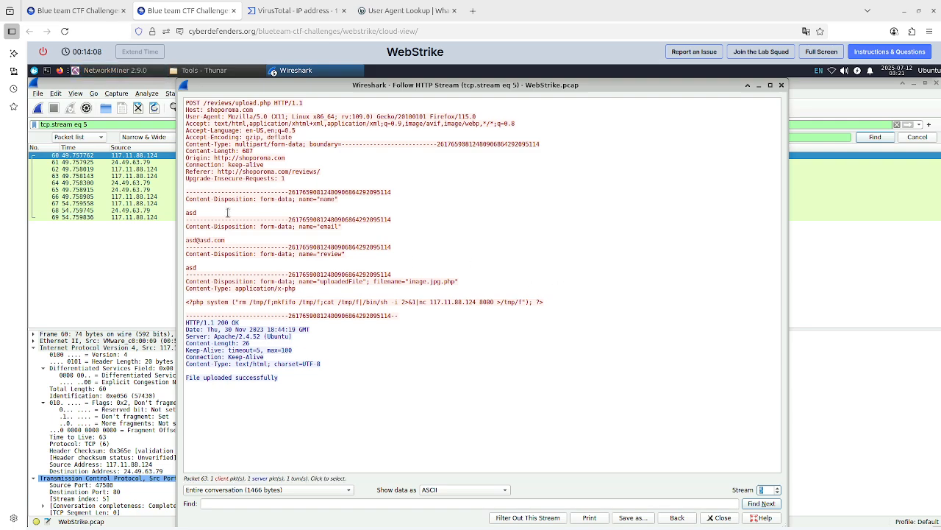
# Return to the lab page and try /tmp/f and /tmp/f/ as the answer to question 4.
pyautogui.click(76, 9)
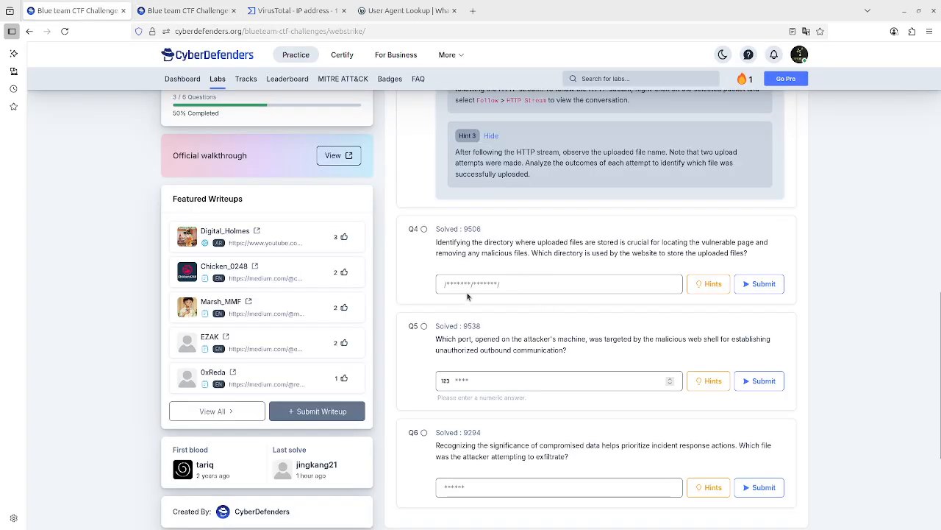
pyautogui.click(493, 287)
pyautogui.write('/')
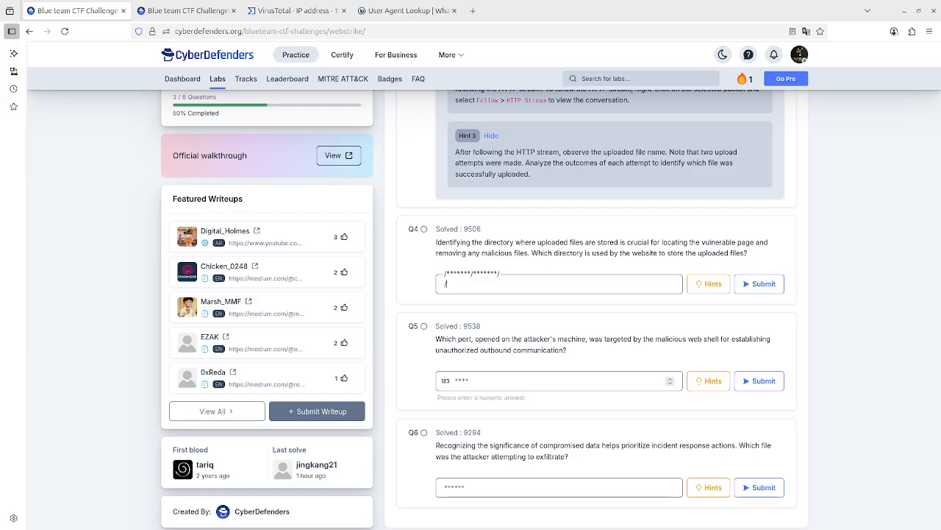
pyautogui.write('tmp/')
pyautogui.press('Return')
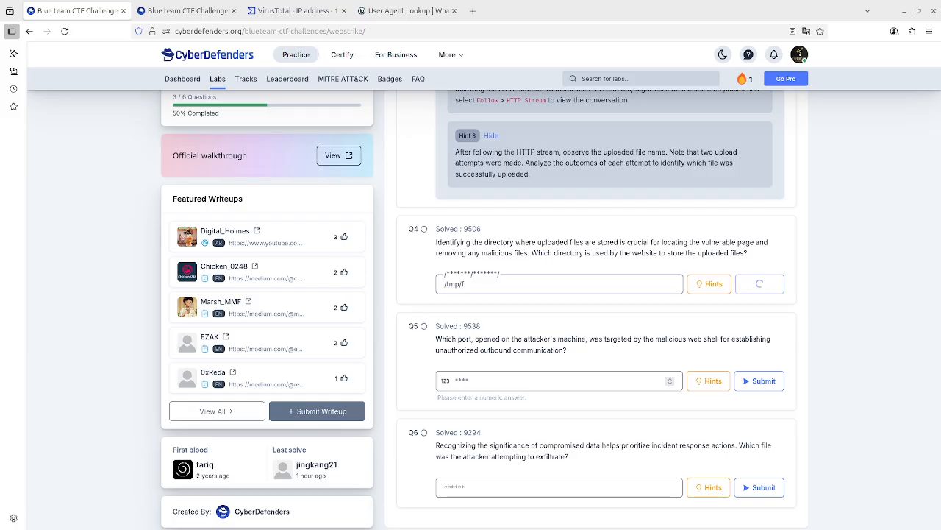
pyautogui.write('f')
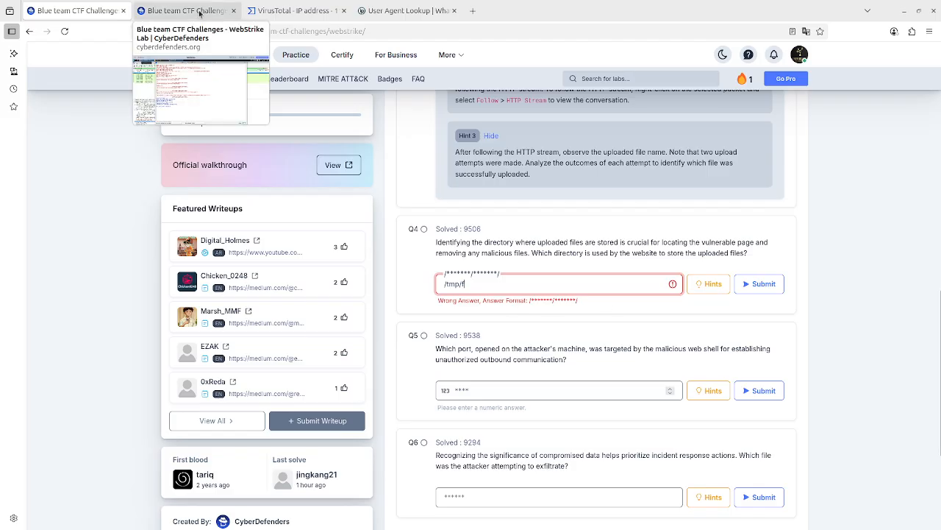
pyautogui.write('/')
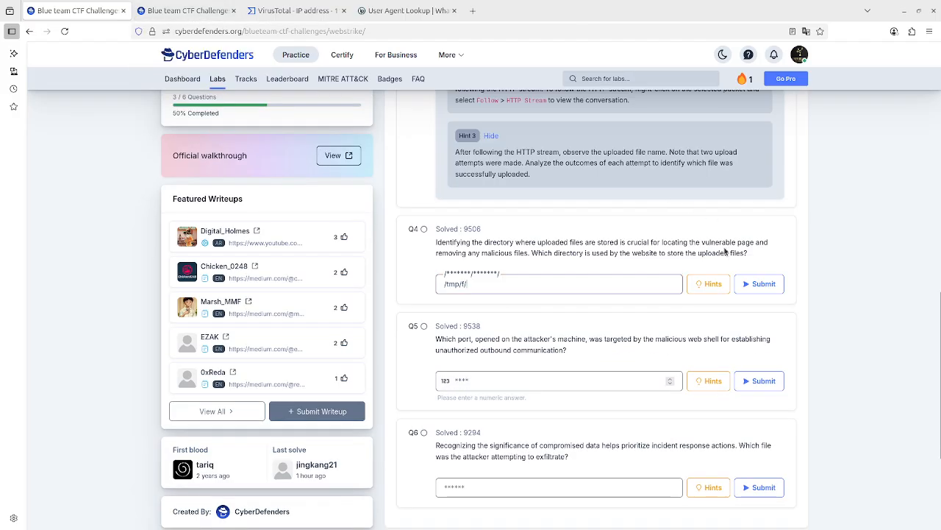
pyautogui.click(761, 283)
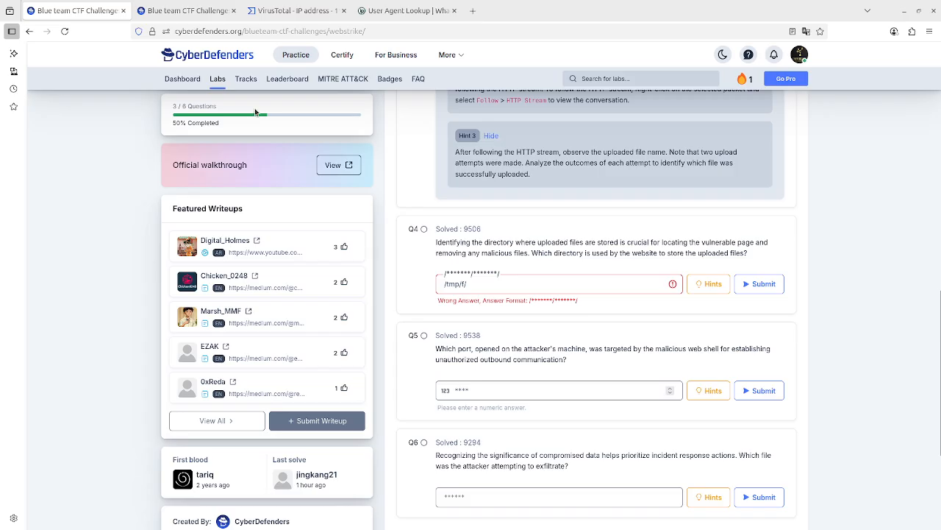
# Switch back to Wireshark and step the Follow HTTP Stream view to TCP stream 6 and back to stream 5.
pyautogui.click(195, 6)
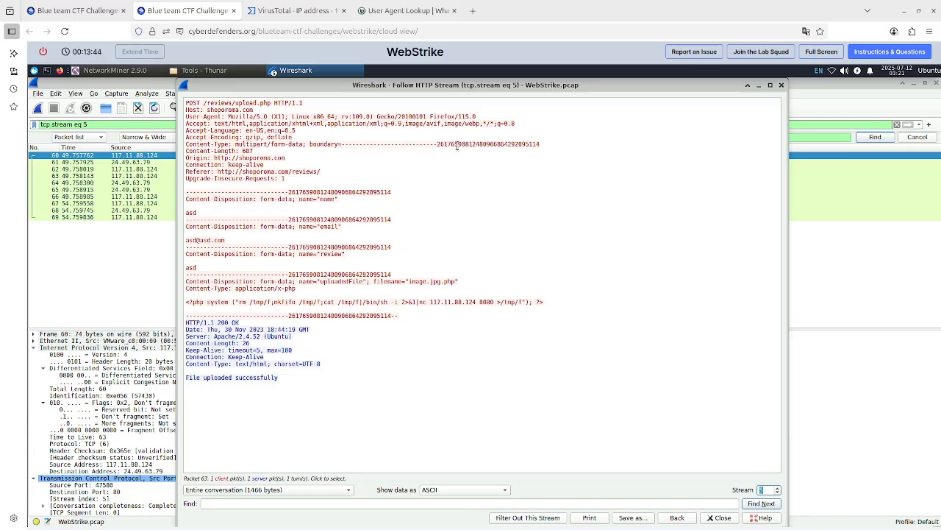
pyautogui.click(777, 488)
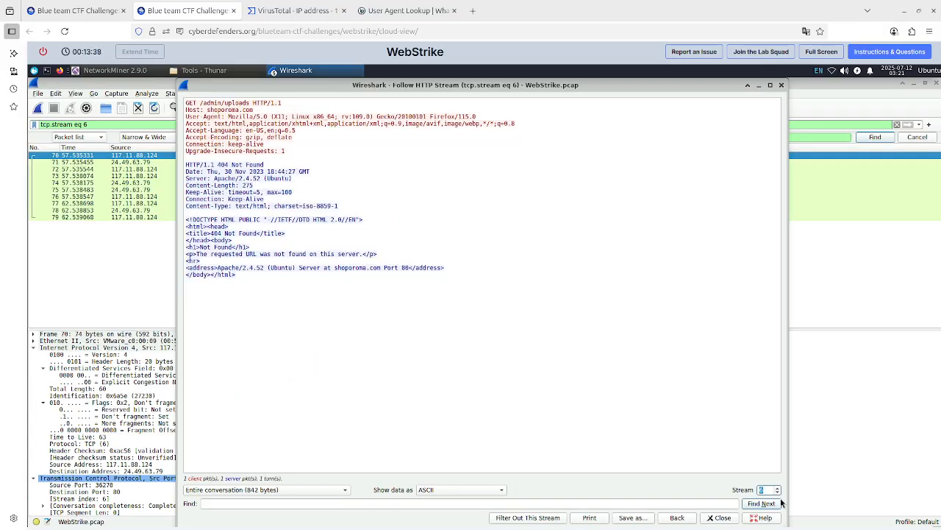
pyautogui.click(778, 492)
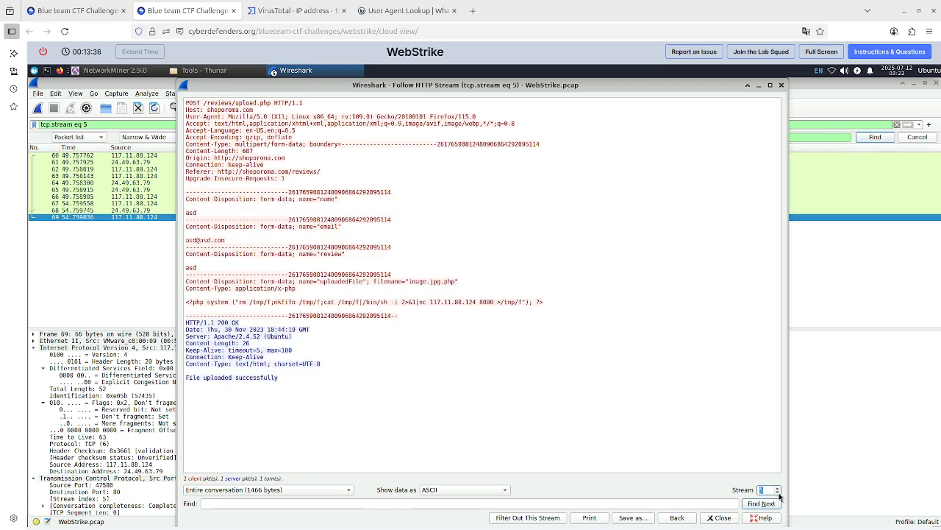
# Return to the lab page and reveal hints 1 and 2 for question 4.
pyautogui.click(78, 10)
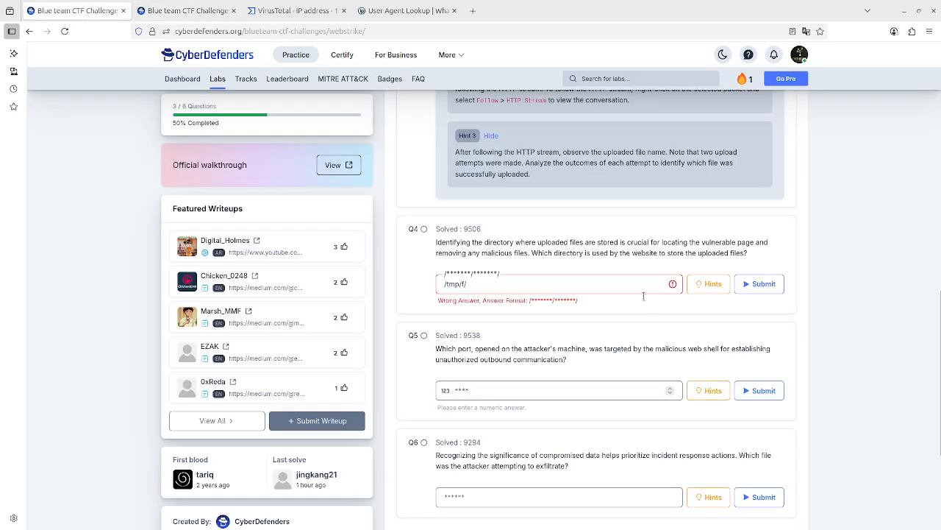
pyautogui.click(710, 283)
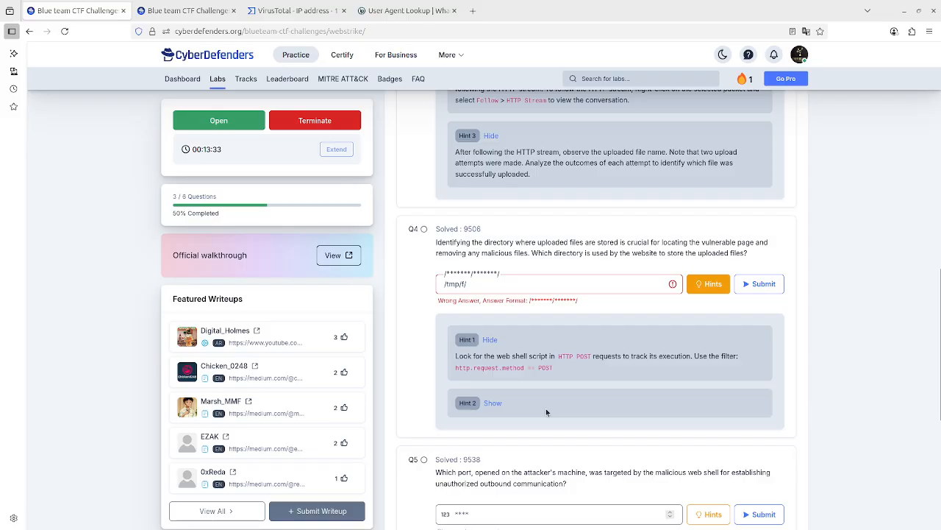
pyautogui.click(493, 402)
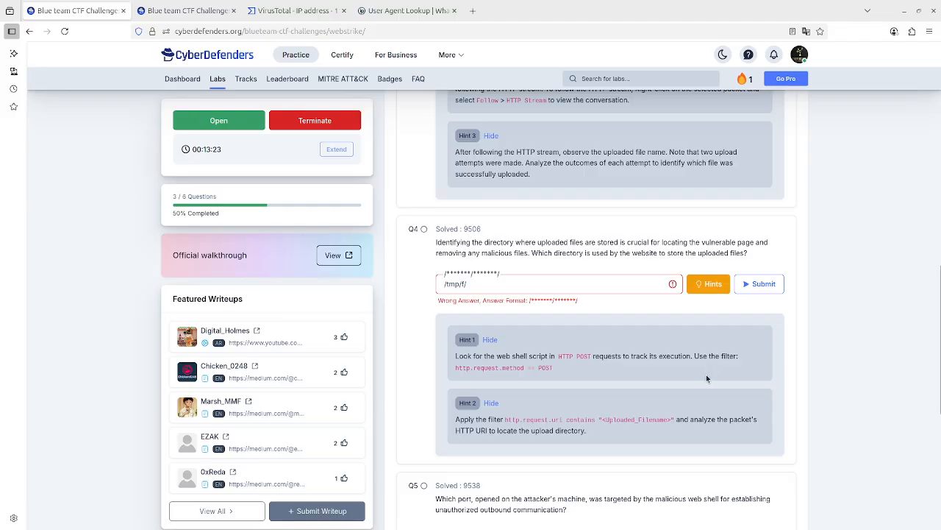
# Close the Follow HTTP Stream window in Wireshark and replace the display filter with the partial expression http.uri.
pyautogui.click(162, 12)
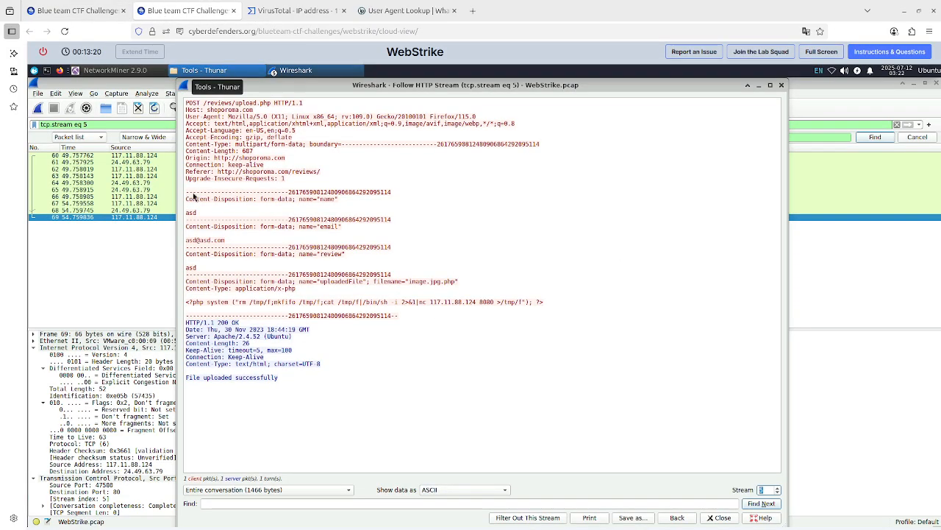
pyautogui.click(781, 85)
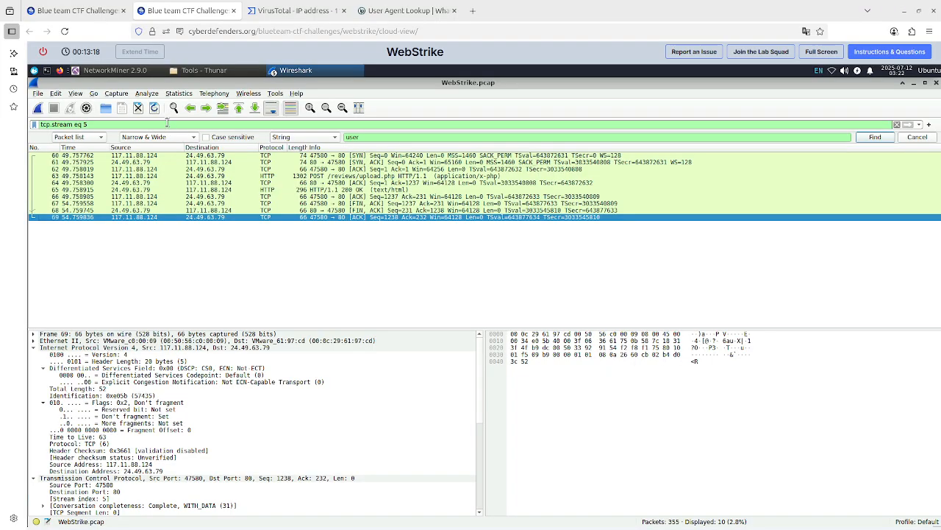
pyautogui.tripleClick(167, 124)
pyautogui.write('ht')
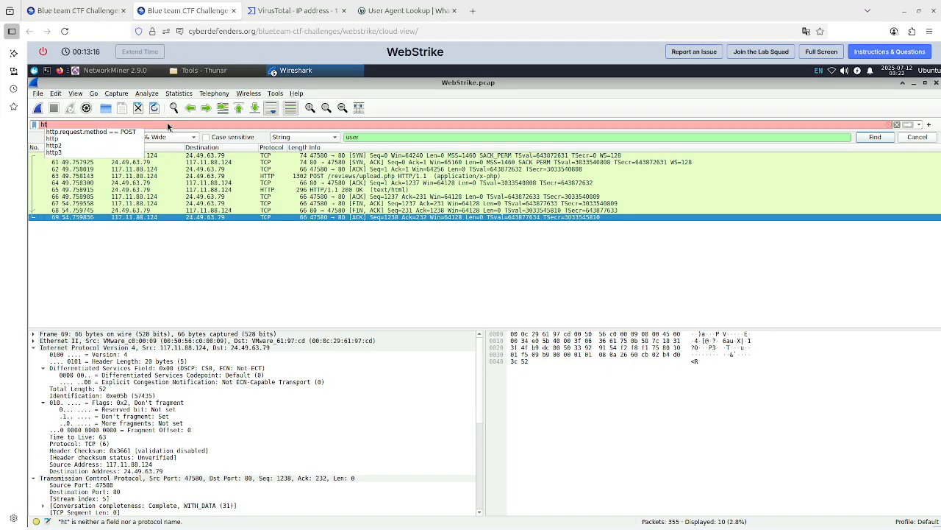
pyautogui.write('tp.uri.co')
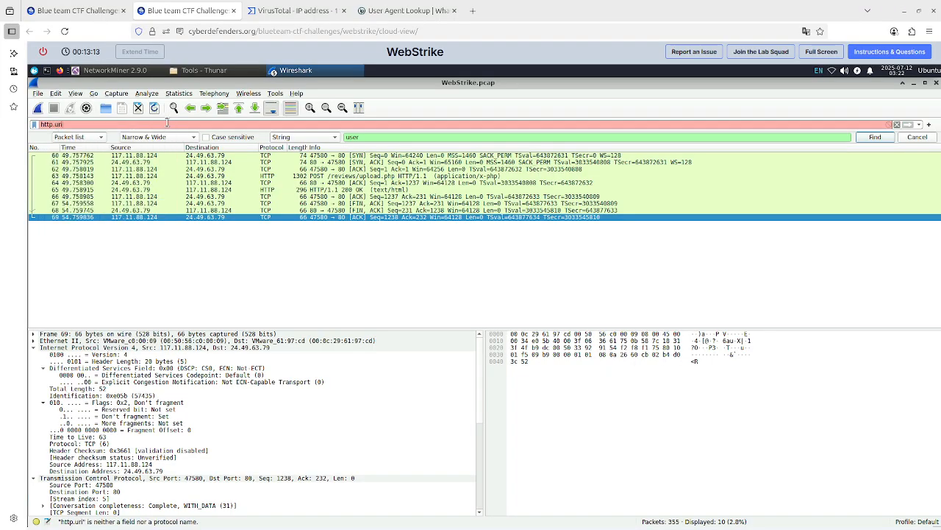
pyautogui.press('BackSpace')
pyautogui.press('BackSpace')
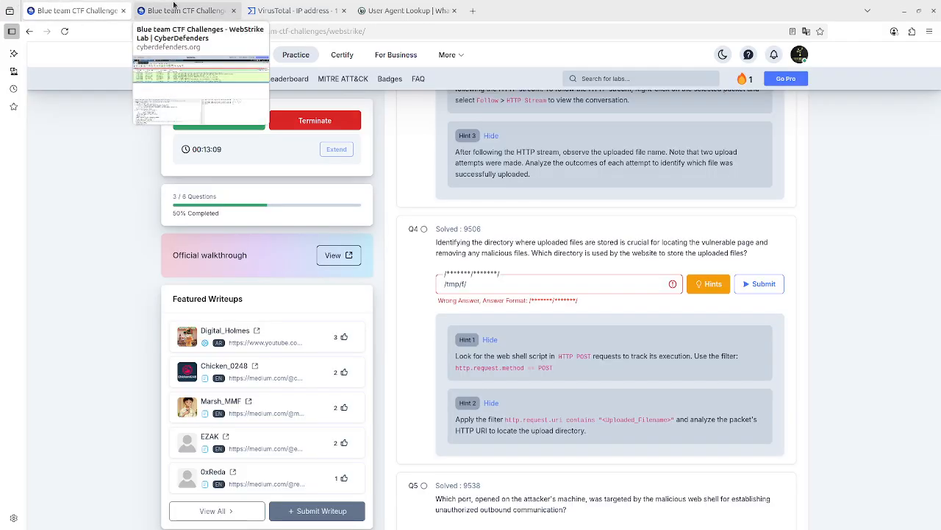
# Check the filter syntax in the question 4 hint and correct the display filter to http.request.uri contains.
pyautogui.click(77, 11)
pyautogui.click(179, 10)
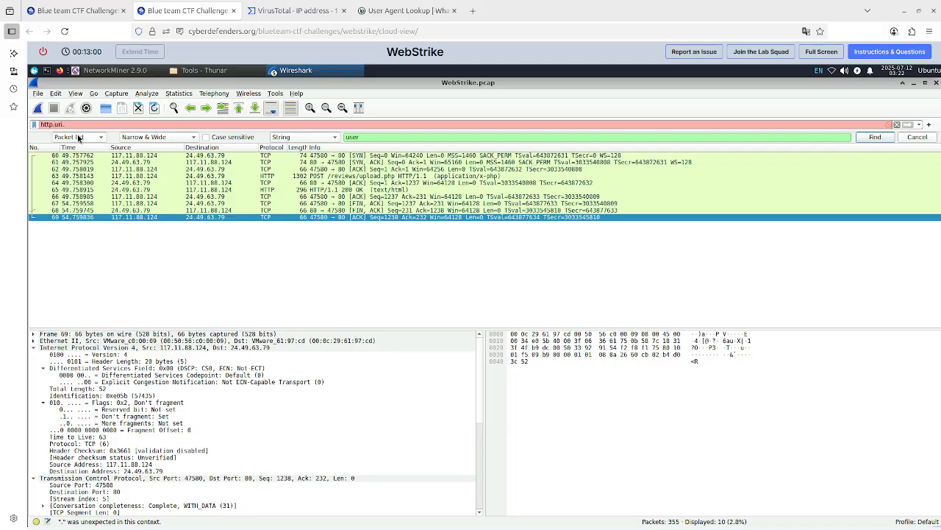
pyautogui.write('request.')
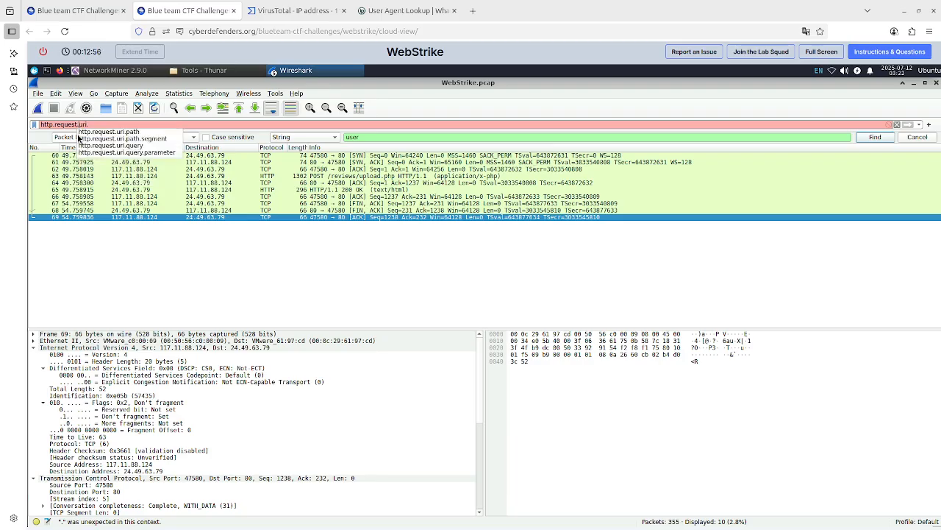
pyautogui.press('BackSpace')
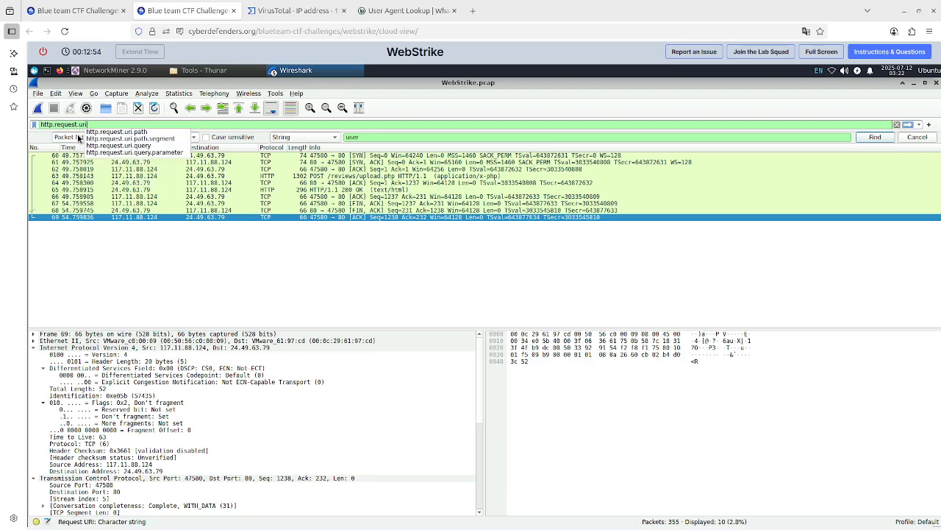
pyautogui.write('contains')
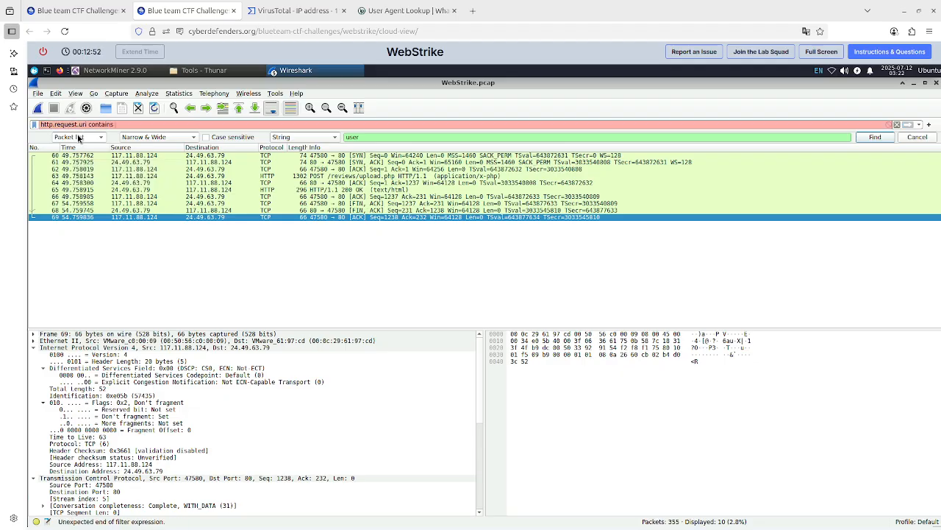
# Look up the web shell's file name on the lab page and apply the display filter http.request.uri contains image.jpg.php.
pyautogui.click(87, 10)
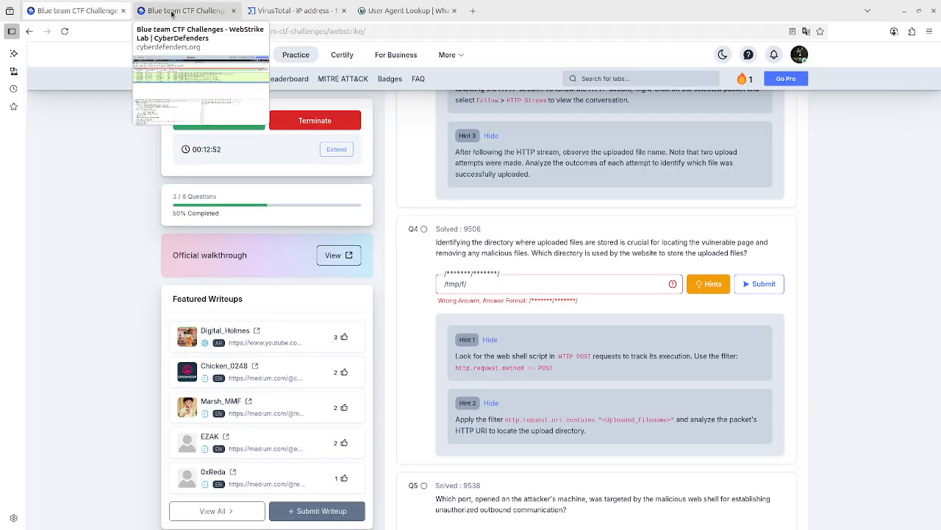
pyautogui.click(173, 13)
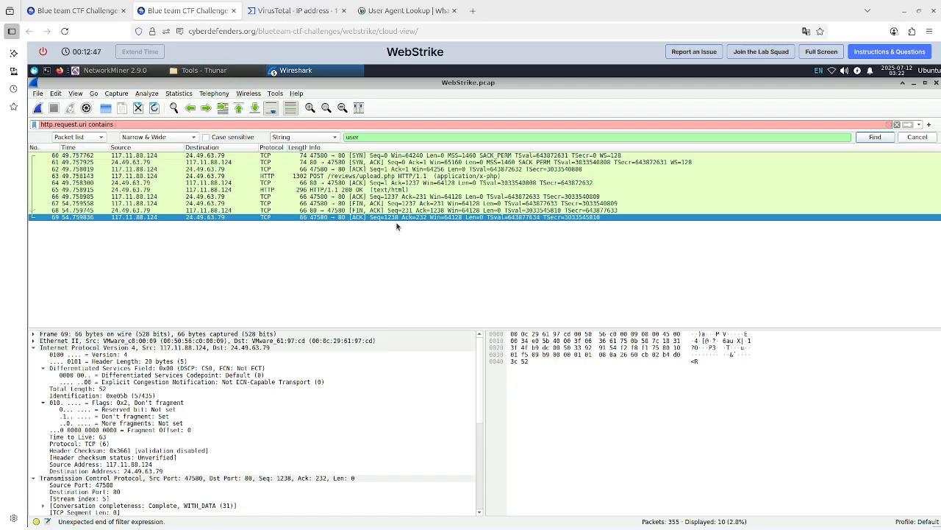
pyautogui.click(103, 11)
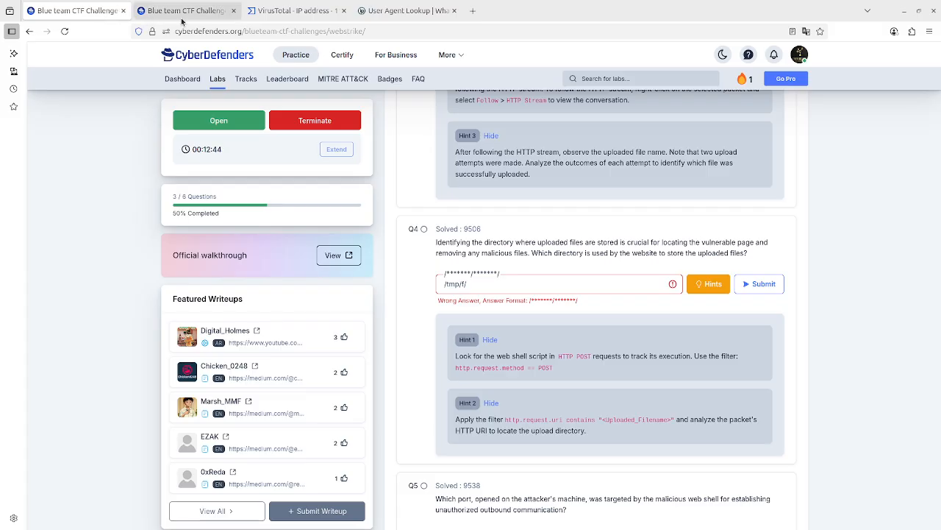
pyautogui.scroll(3, 518, 224)
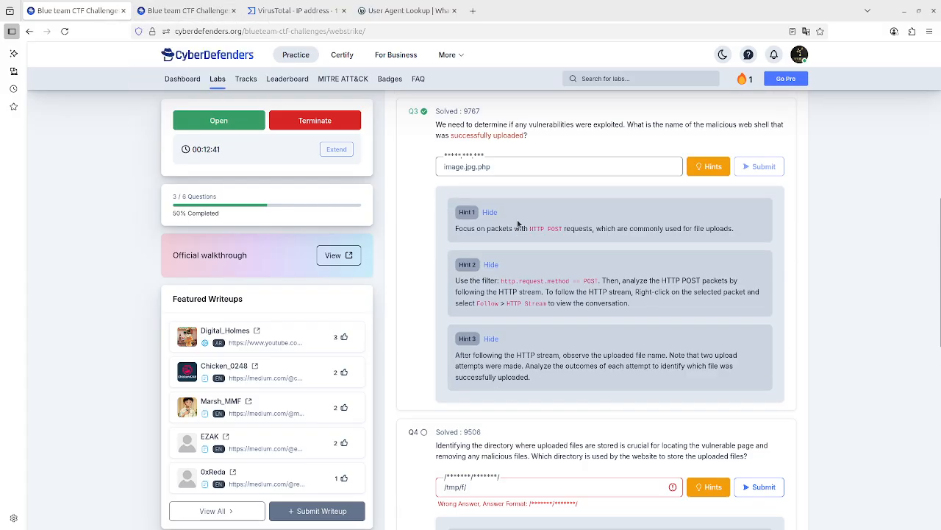
pyautogui.click(188, 11)
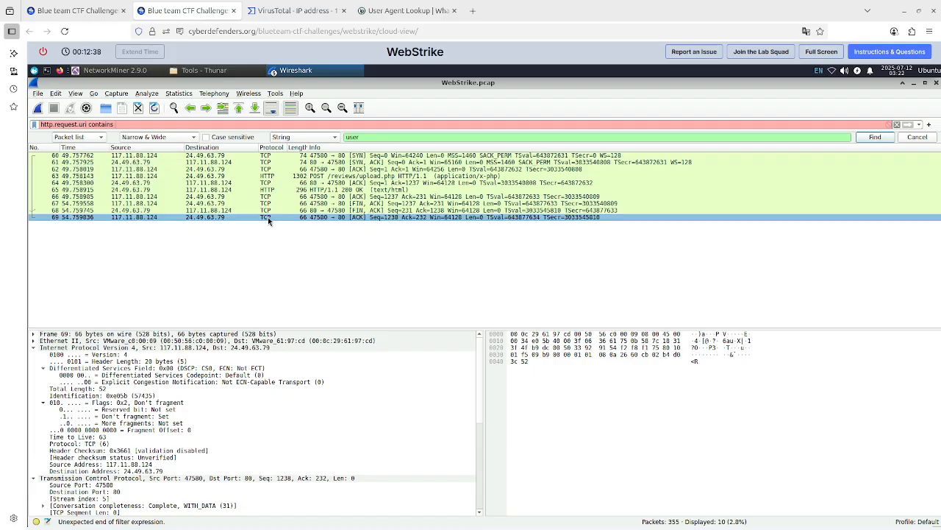
pyautogui.write('image.')
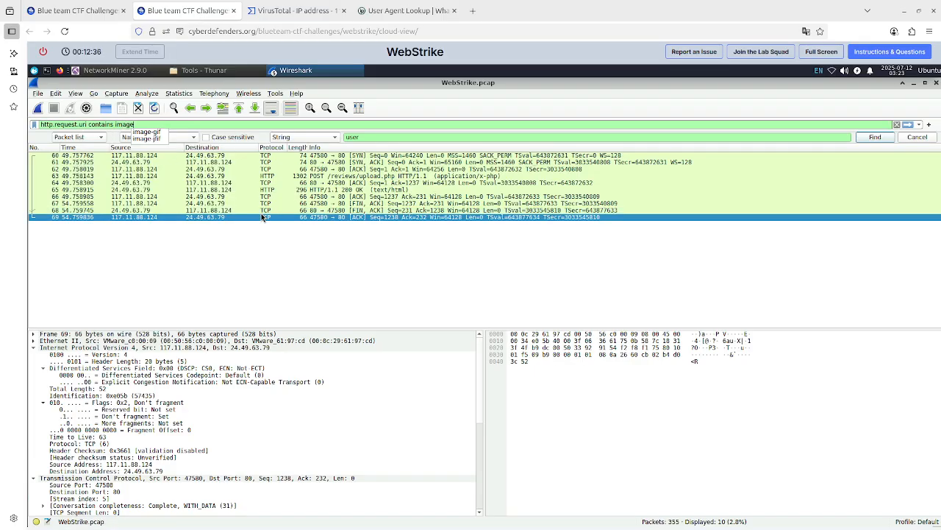
pyautogui.write('j')
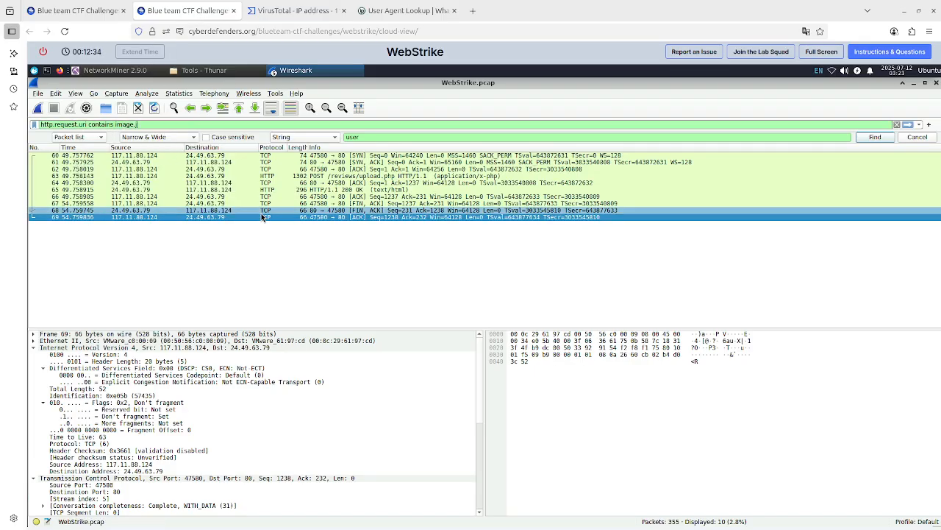
pyautogui.write('pg.php')
pyautogui.press('Return')
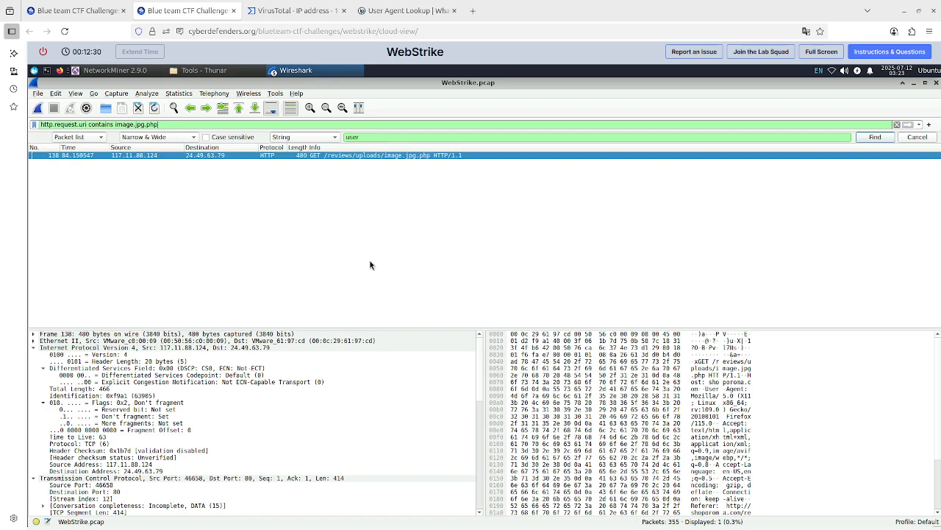
# Reread question 4 and its hints on the lab page, then follow the HTTP stream of the filtered GET request in Wireshark.
pyautogui.click(88, 11)
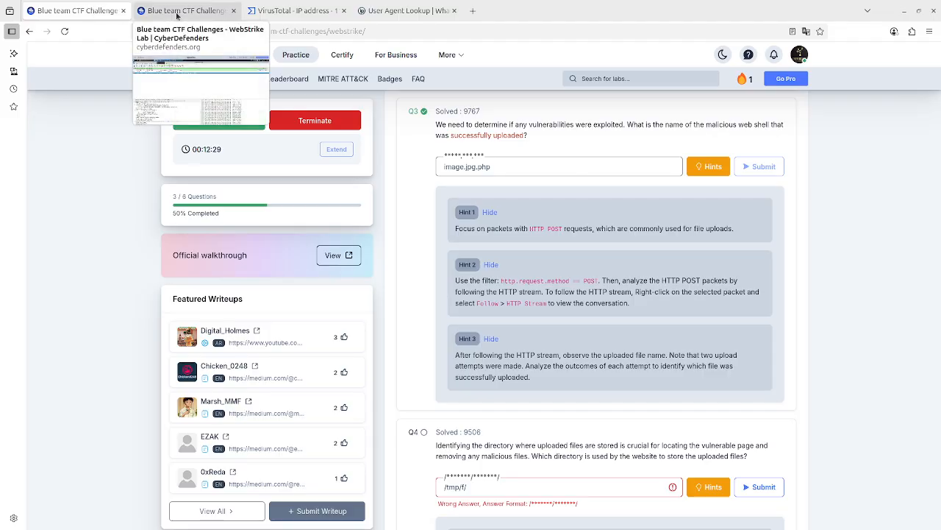
pyautogui.scroll(-3, 433, 220)
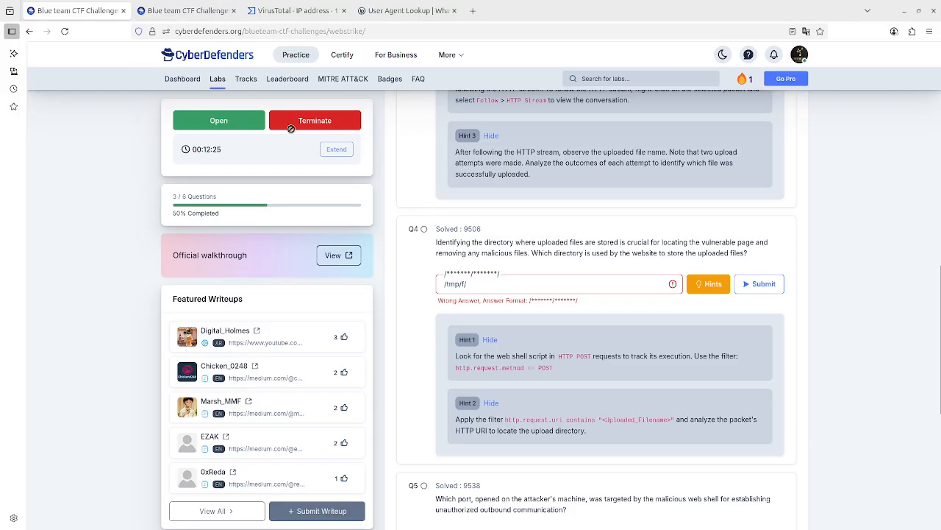
pyautogui.click(202, 11)
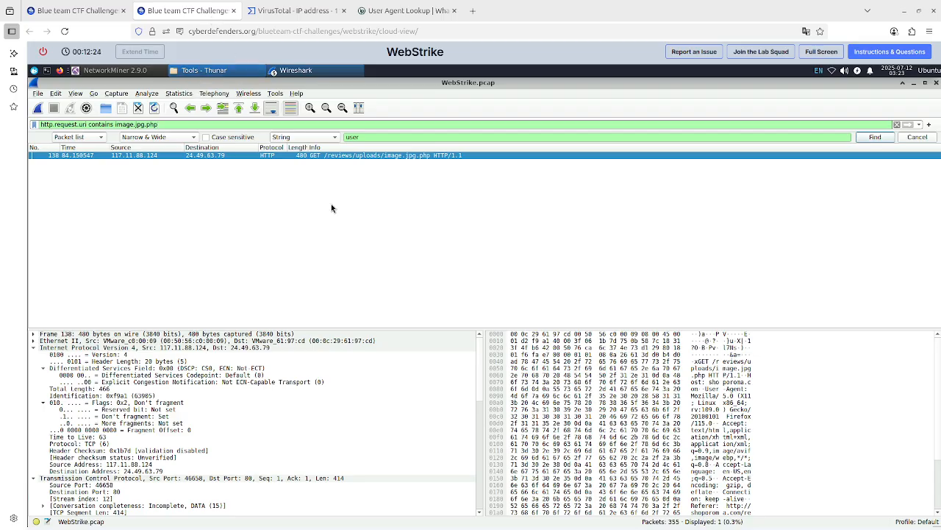
pyautogui.click(266, 155)
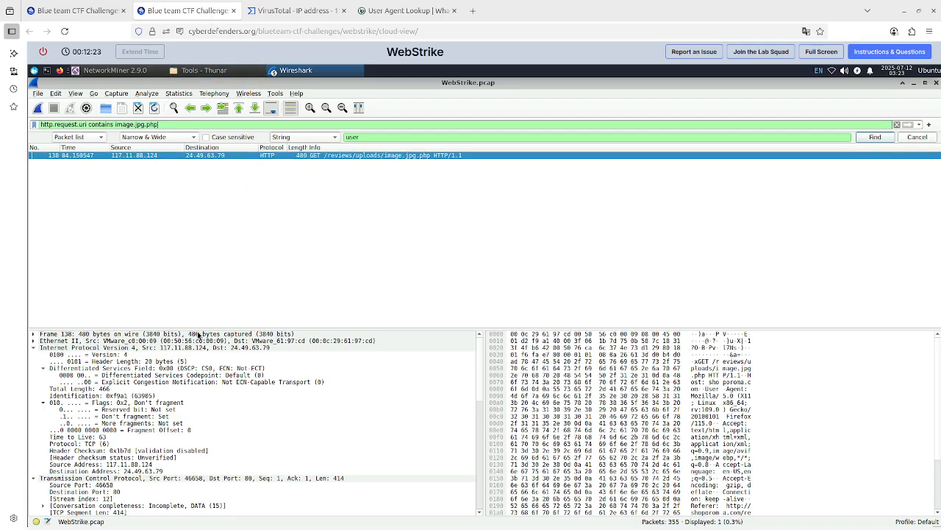
pyautogui.rightClick(201, 155)
pyautogui.moveTo(315, 280)
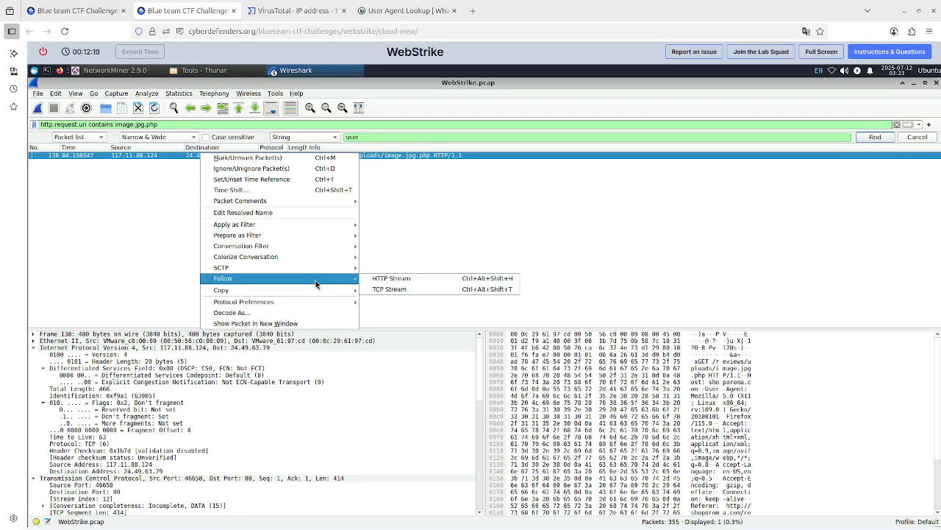
pyautogui.click(375, 280)
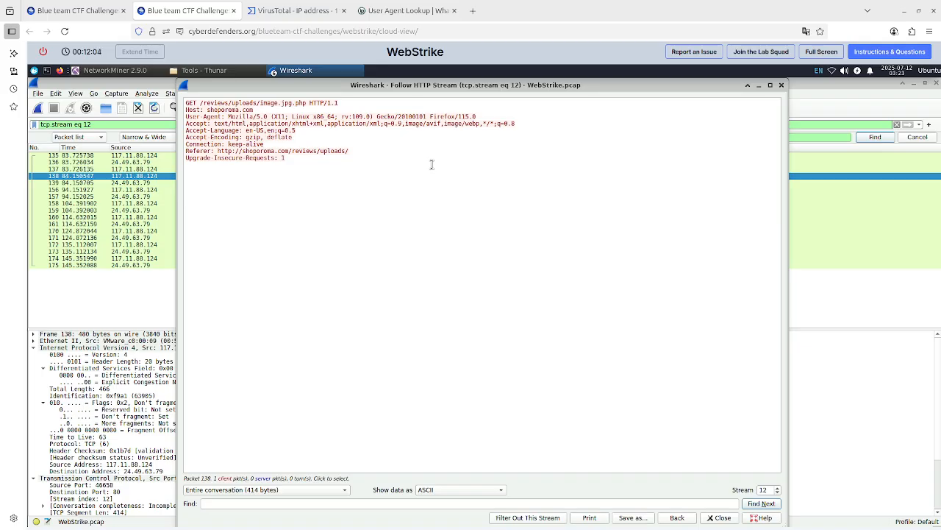
# Replace the question 4 answer on the lab page with /review/uploads/ and submit it.
pyautogui.click(88, 14)
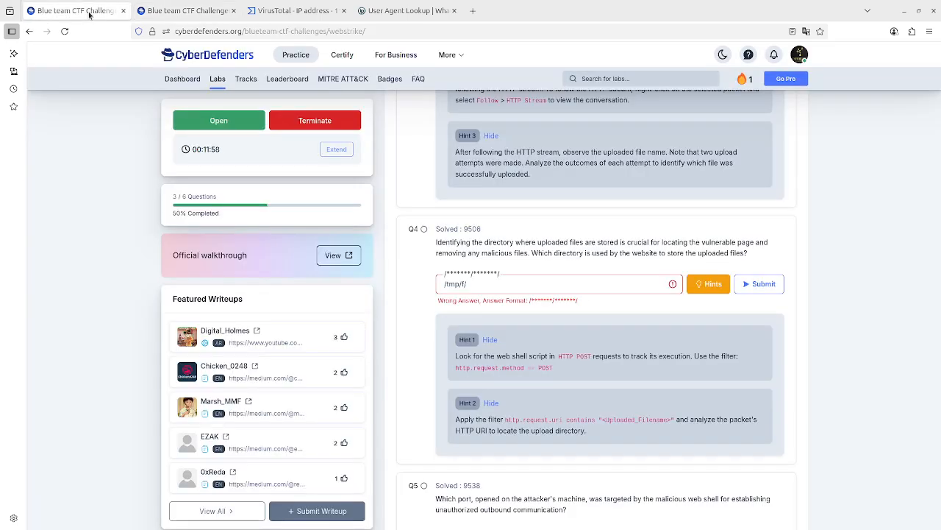
pyautogui.tripleClick(482, 287)
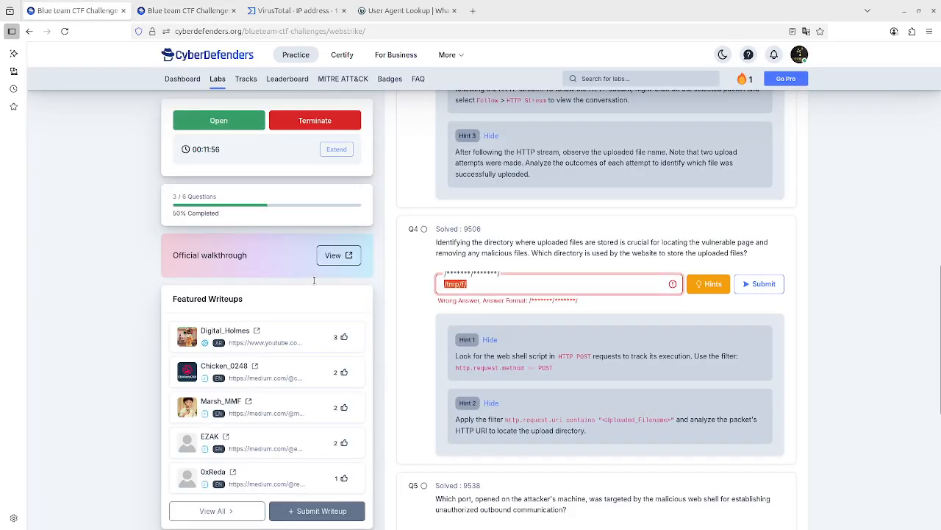
pyautogui.write('/review/uploads/')
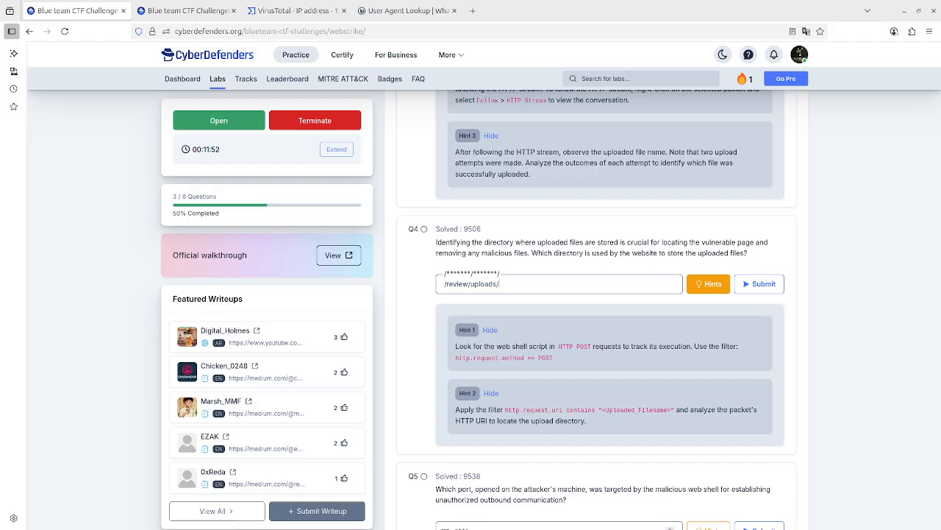
pyautogui.press('Return')
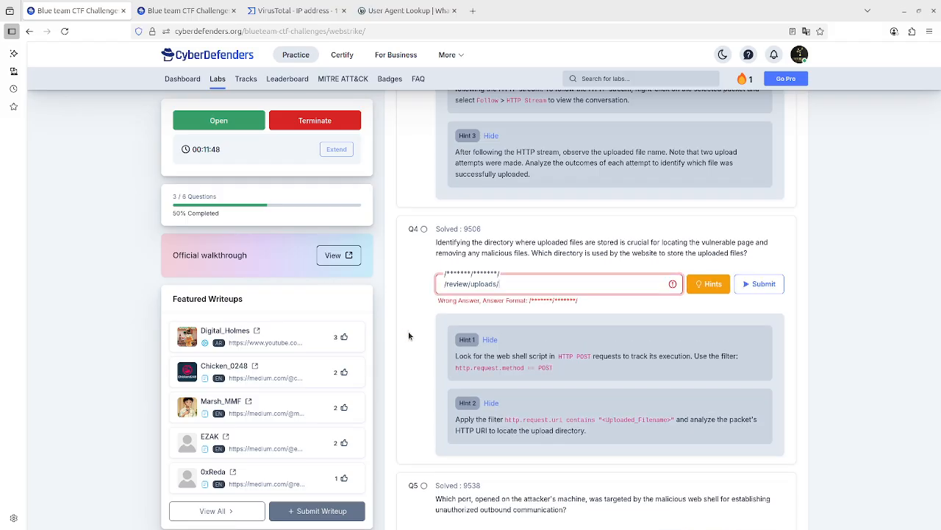
# Close the Follow HTTP Stream window in Wireshark and examine the request URI in the image.jpg.php GET packet's HTTP details.
pyautogui.click(187, 11)
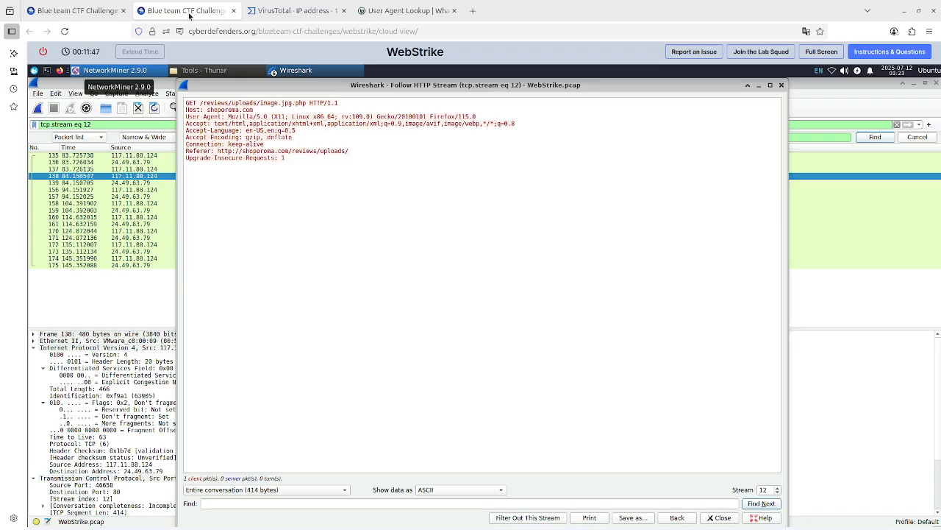
pyautogui.click(781, 85)
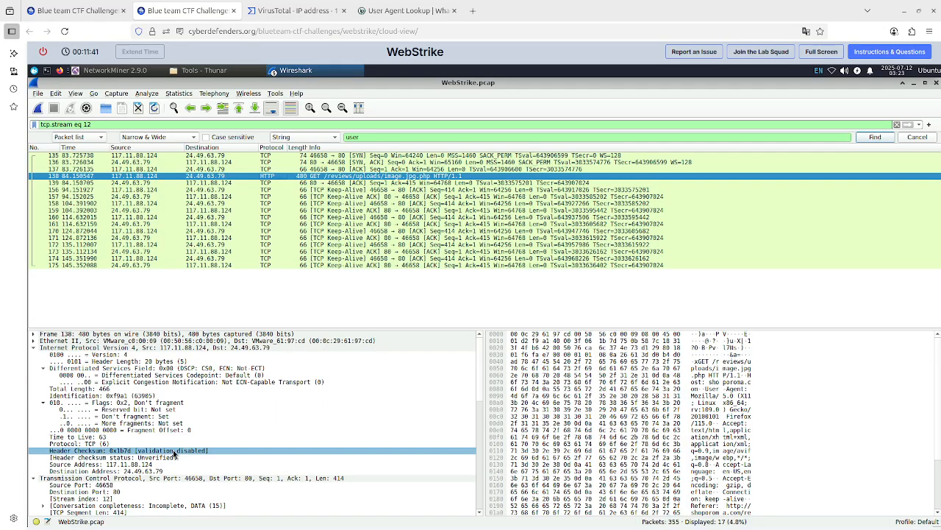
pyautogui.scroll(-2, 272, 449)
pyautogui.click(272, 444)
pyautogui.scroll(-6, 272, 444)
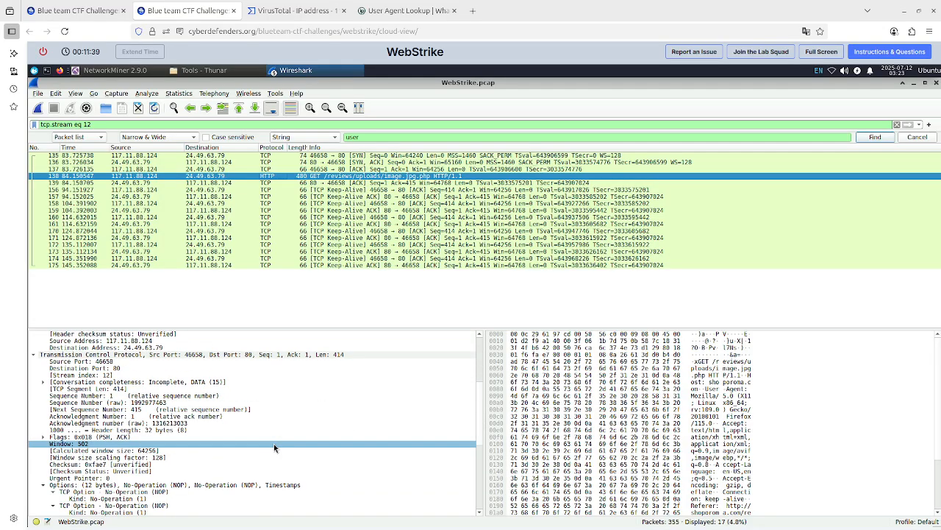
pyautogui.click(275, 443)
pyautogui.scroll(-7, 275, 444)
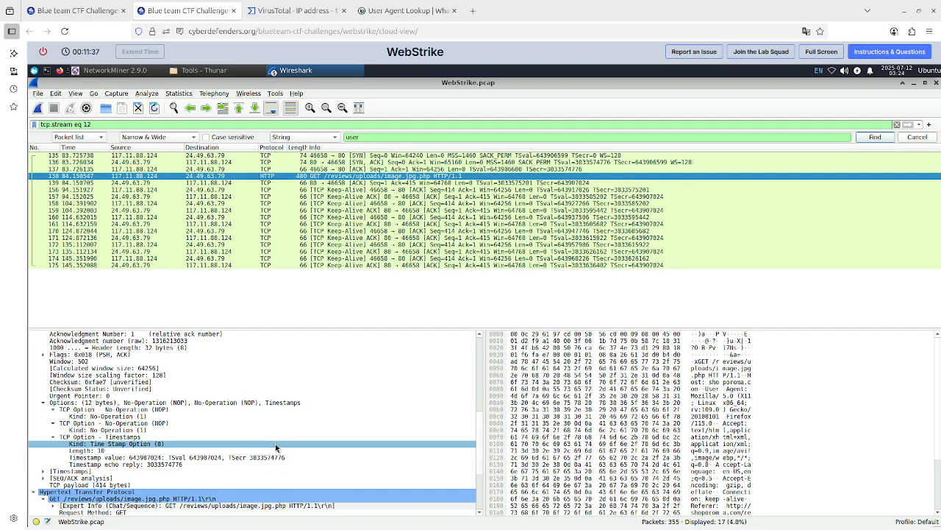
pyautogui.click(276, 444)
pyautogui.click(281, 438)
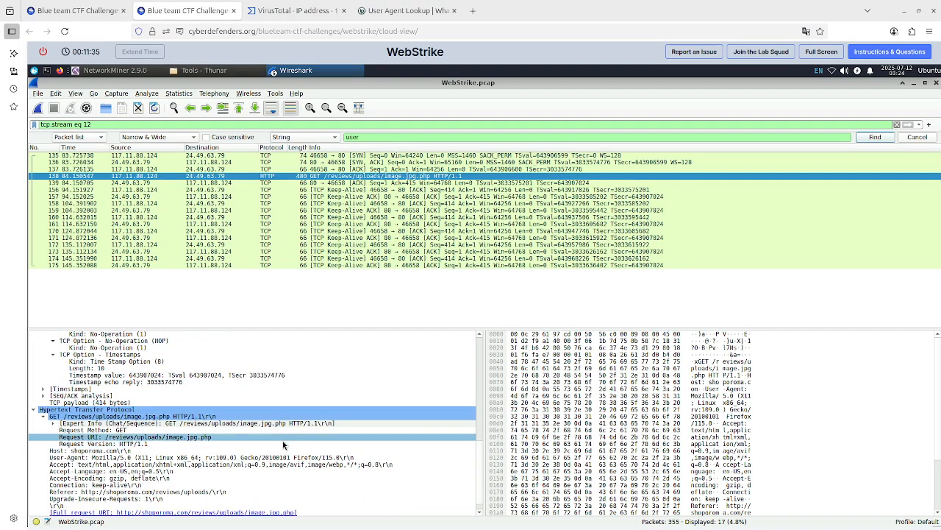
pyautogui.scroll(-1, 354, 437)
pyautogui.click(355, 437)
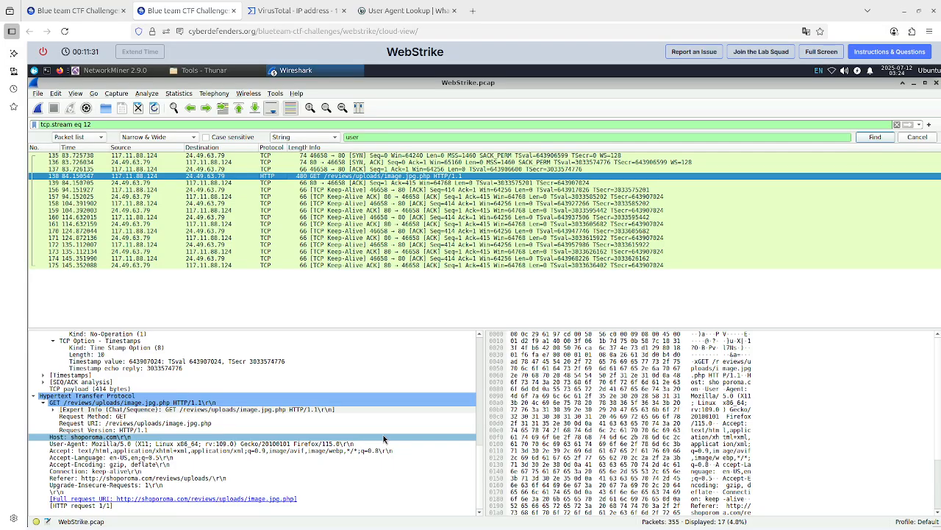
pyautogui.click(272, 499)
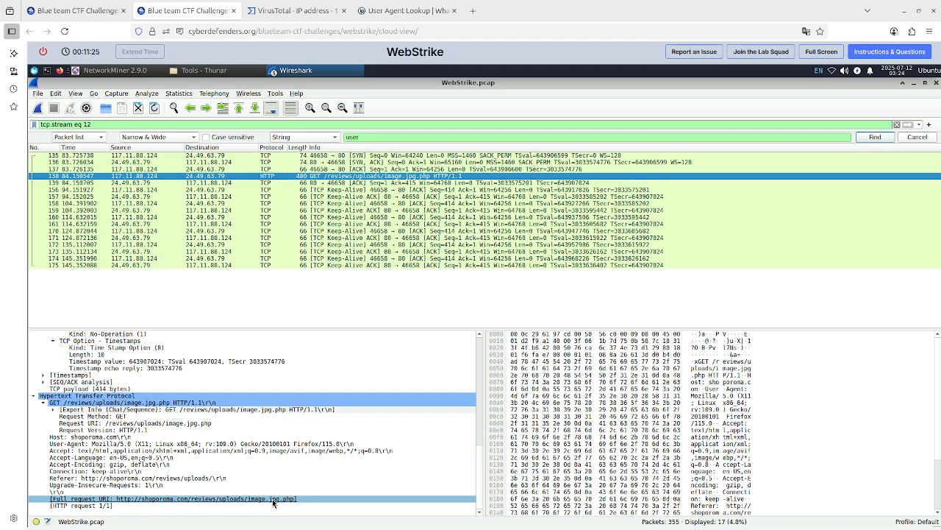
pyautogui.click(280, 493)
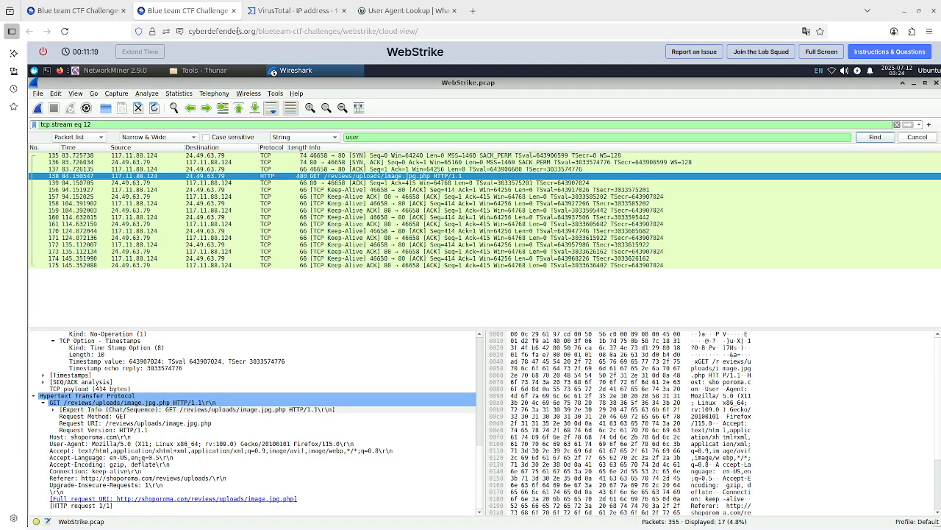
# Reread question 4's hints on the lab page, then expand the GET request's Expert Info in Wireshark to check the upload path.
pyautogui.click(77, 11)
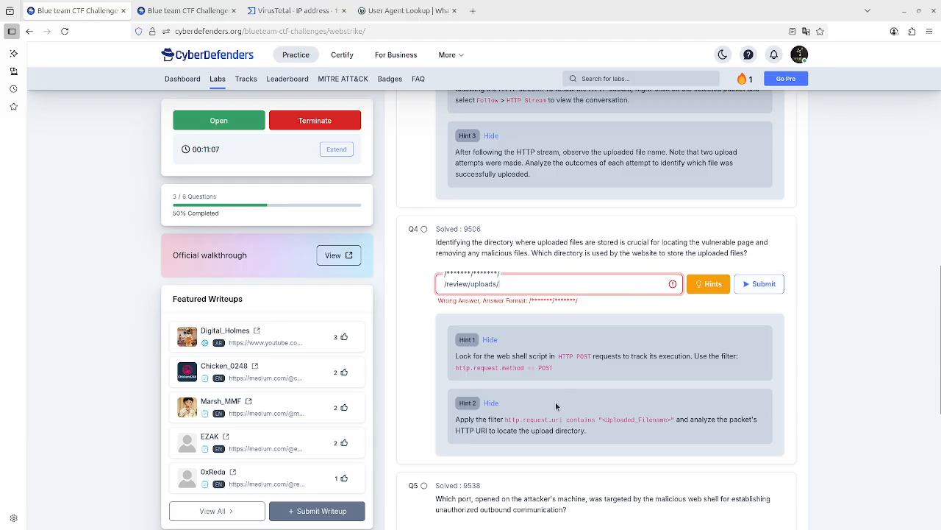
pyautogui.scroll(-3, 543, 438)
pyautogui.scroll(1, 666, 336)
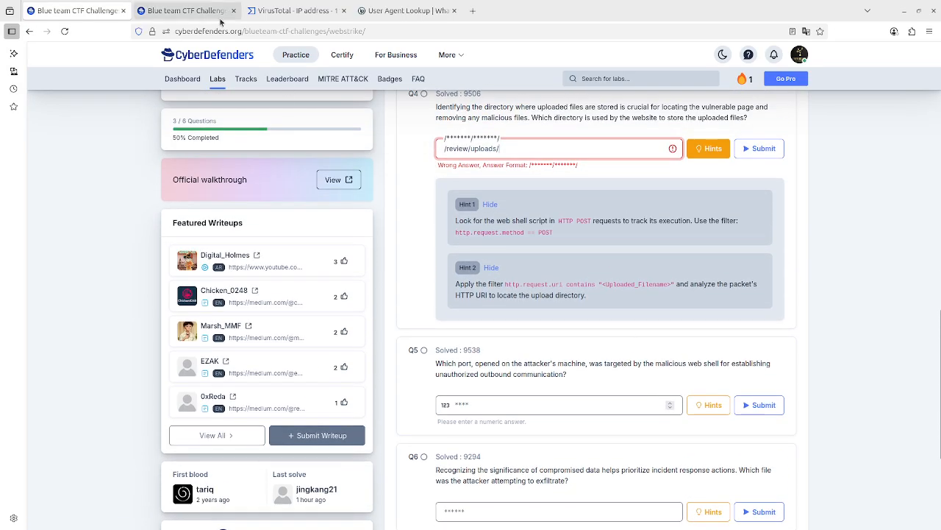
pyautogui.click(187, 11)
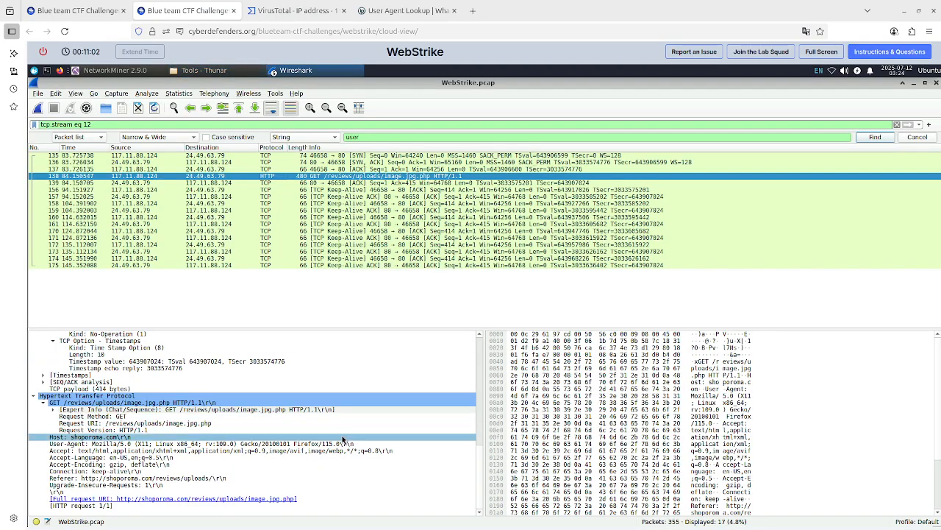
pyautogui.click(54, 410)
pyautogui.click(334, 439)
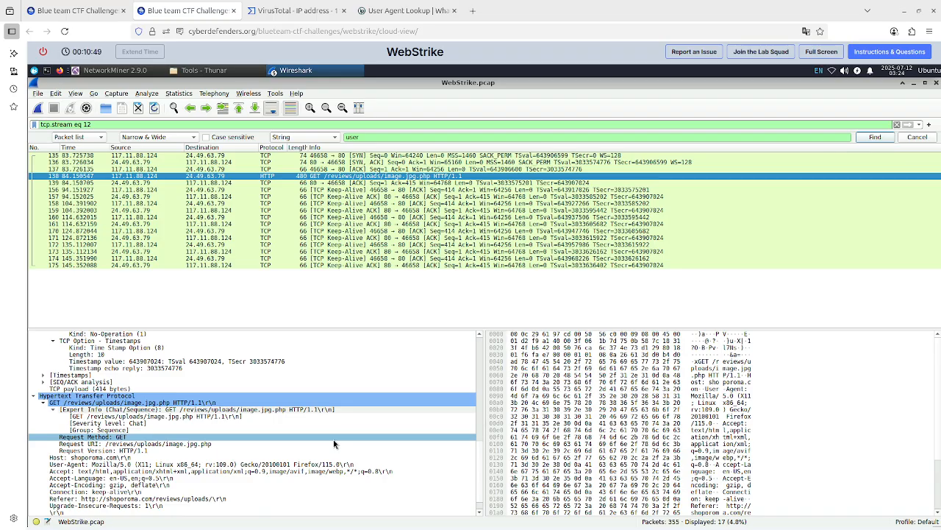
pyautogui.scroll(-1, 334, 443)
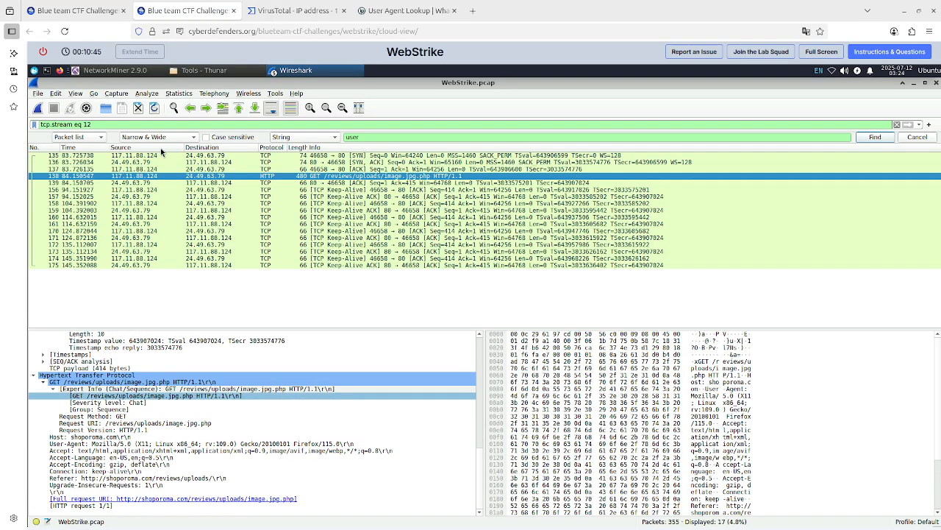
# Correct the question 4 answer on the lab page to /reviews/uploads/ and submit it.
pyautogui.click(74, 11)
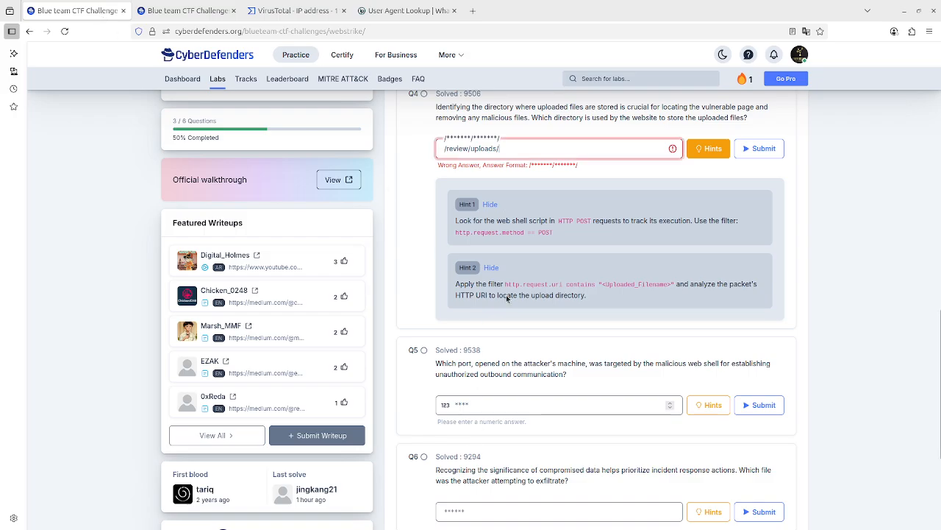
pyautogui.click(471, 151)
pyautogui.write('s')
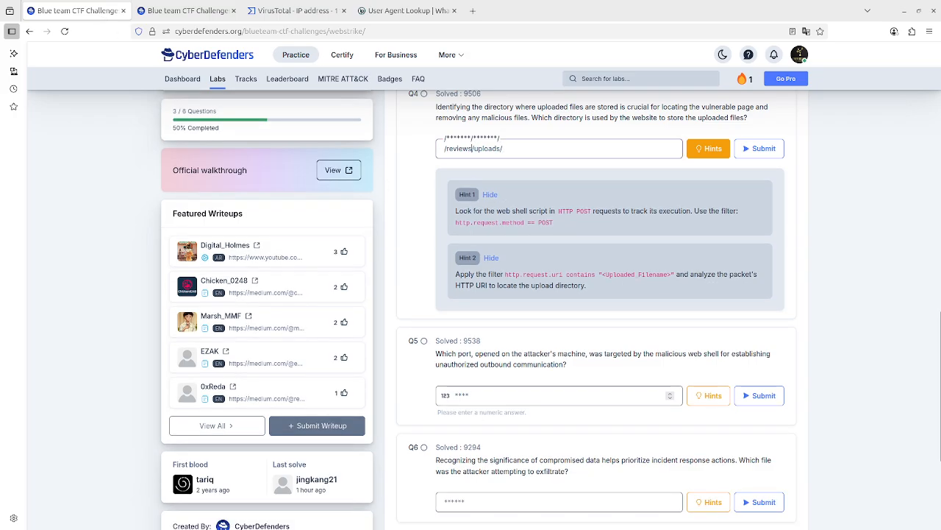
pyautogui.press('Return')
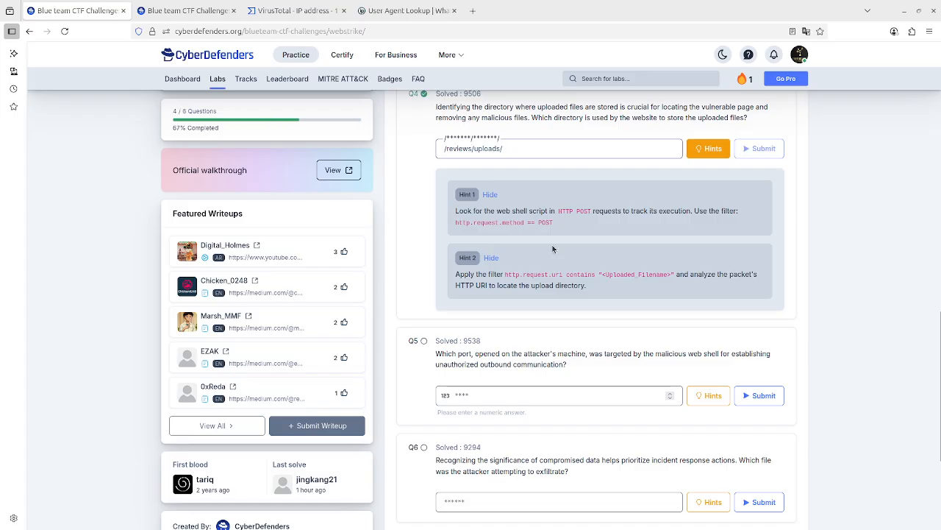
# Read question 5 on the lab page and reveal both of its hints.
pyautogui.scroll(2, 553, 248)
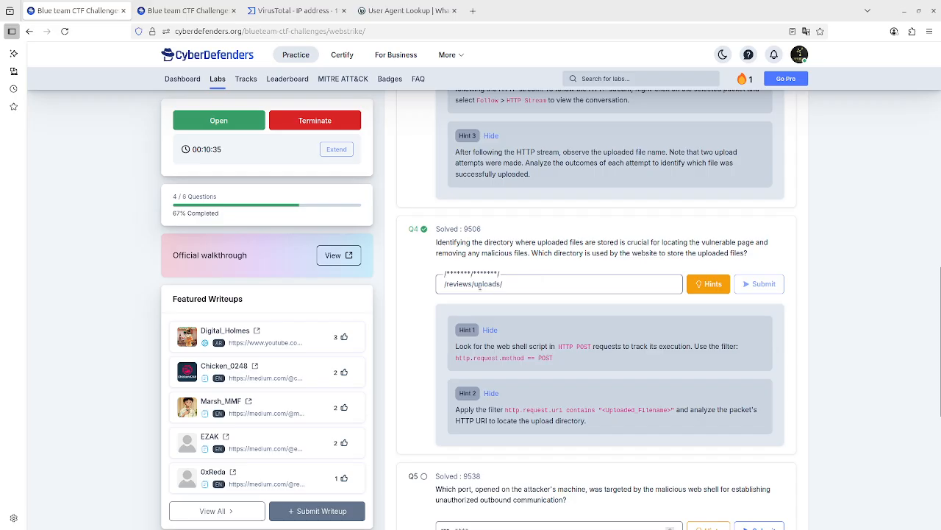
pyautogui.scroll(-4, 619, 408)
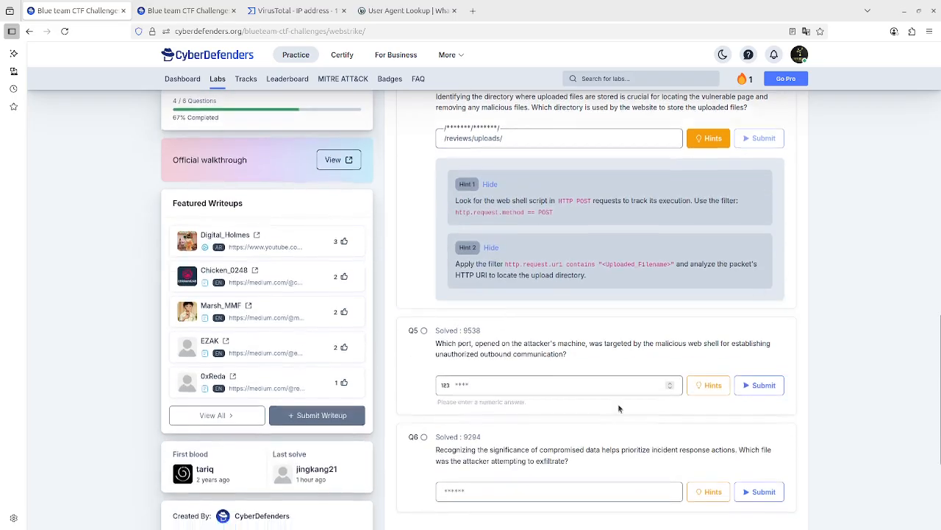
pyautogui.scroll(4, 326, 395)
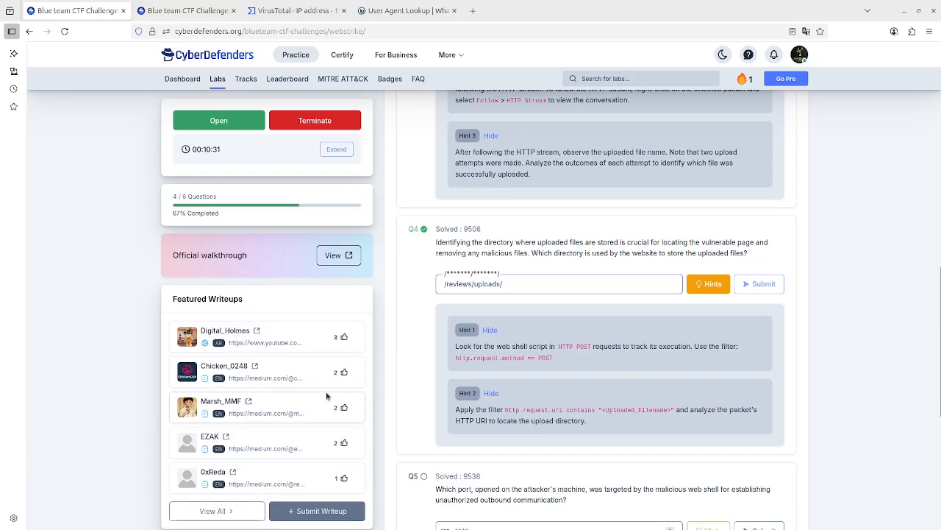
pyautogui.scroll(-4, 514, 389)
pyautogui.scroll(1, 503, 308)
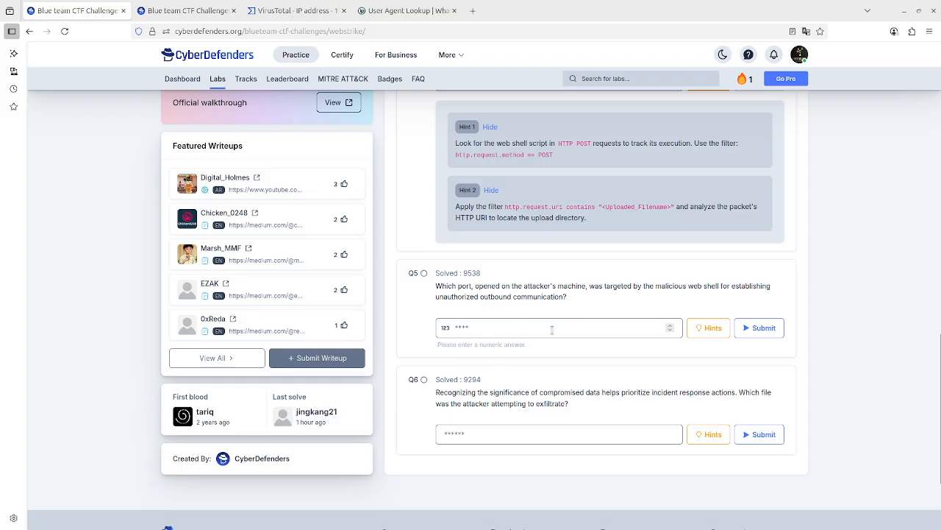
pyautogui.click(708, 327)
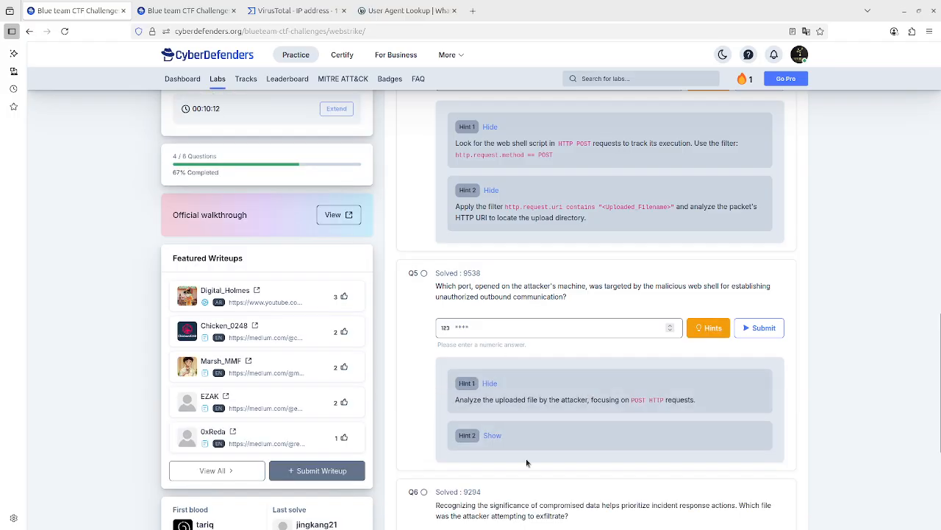
pyautogui.click(492, 436)
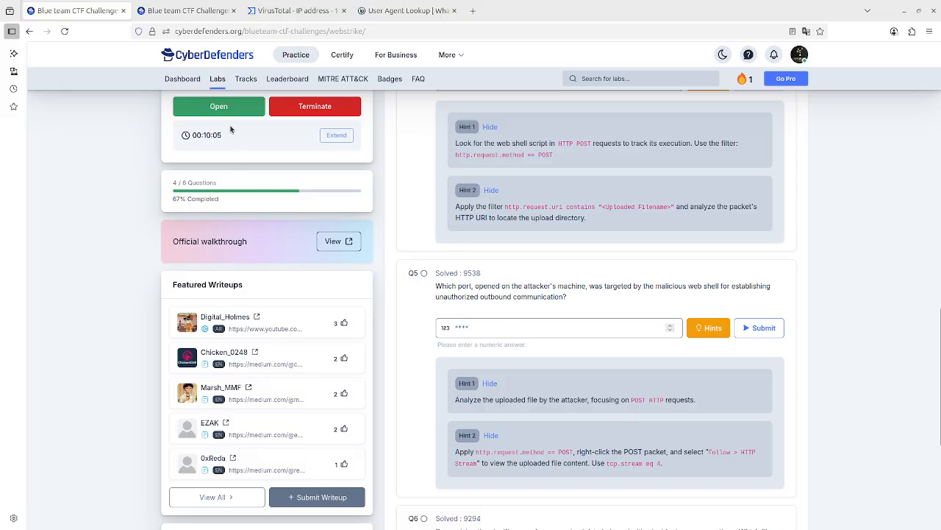
# Return to Wireshark and apply the display filter http.request.method == POST.
pyautogui.click(168, 11)
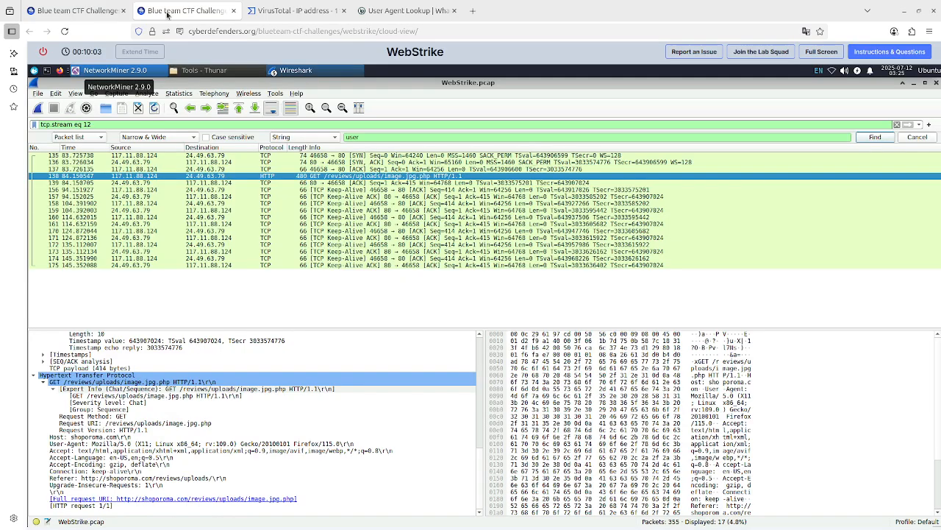
pyautogui.tripleClick(139, 125)
pyautogui.write('h')
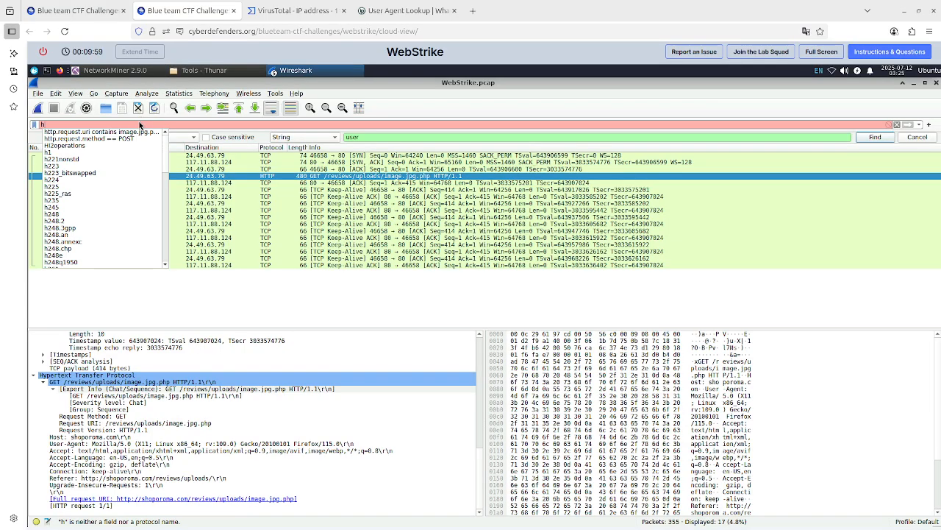
pyautogui.click(133, 139)
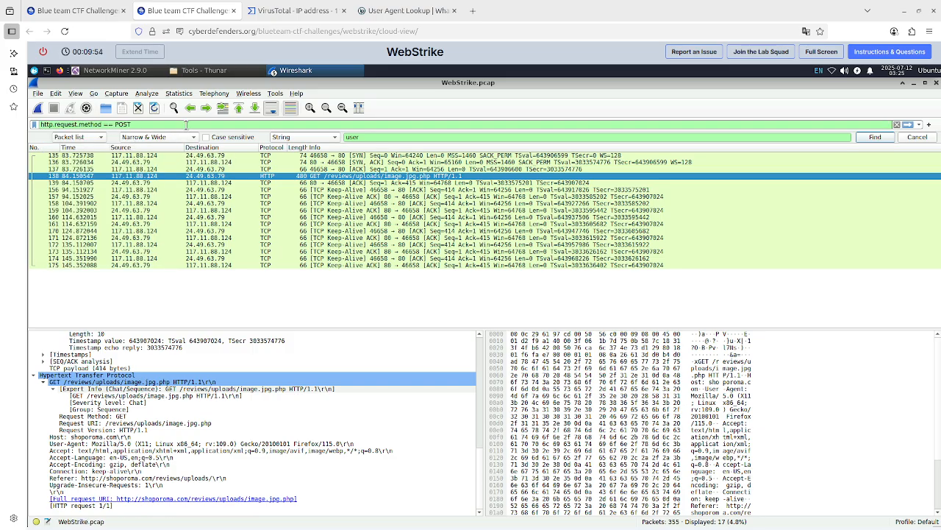
pyautogui.press('Return')
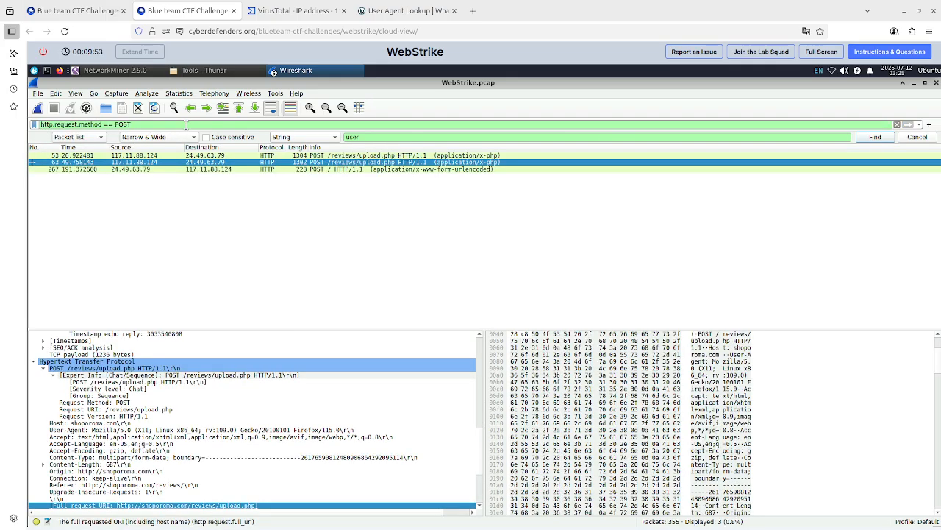
# Recheck the question 5 hints on the lab page, then follow the HTTP stream of the first POST /reviews/upload.php packet in Wireshark.
pyautogui.click(77, 11)
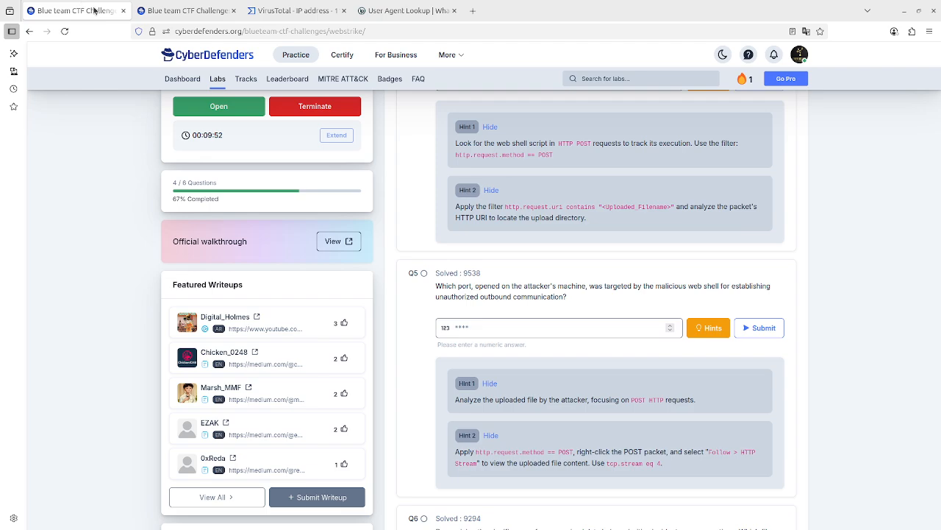
pyautogui.click(200, 11)
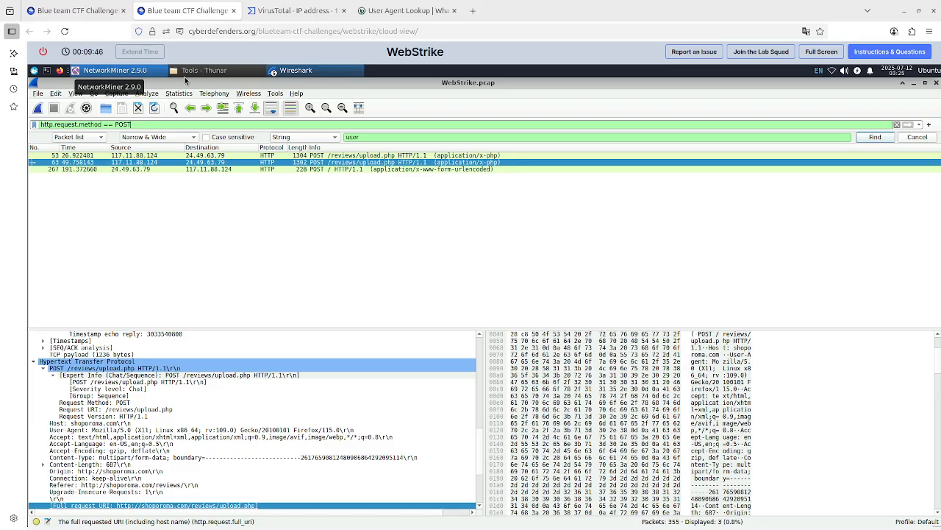
pyautogui.click(175, 157)
pyautogui.rightClick(175, 159)
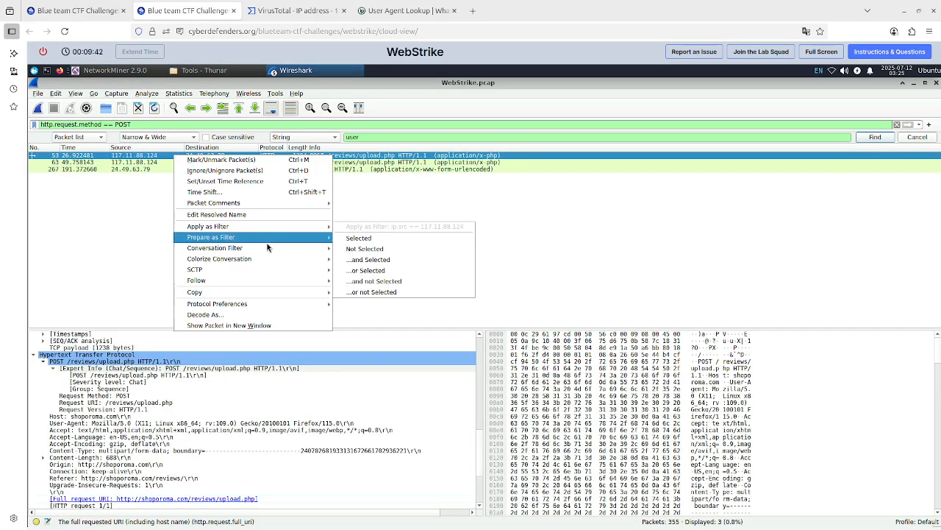
pyautogui.moveTo(288, 281)
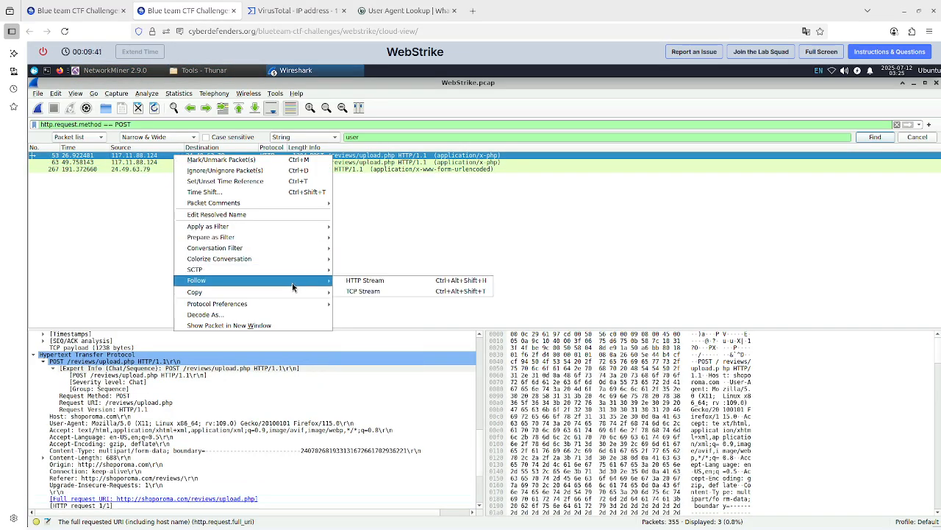
pyautogui.click(389, 280)
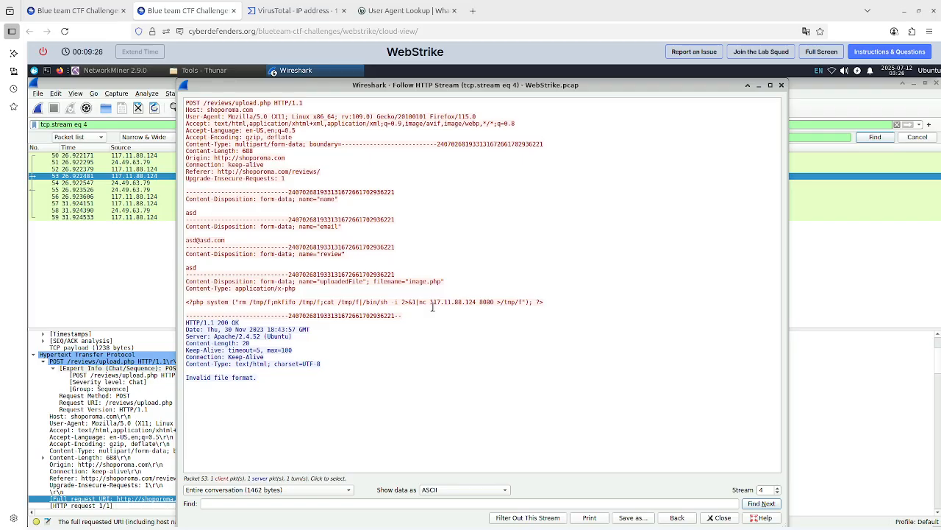
# Locate the port in the web shell's nc command, then submit 8080 as the question 5 answer on the lab page.
pyautogui.moveTo(433, 307); pyautogui.dragTo(477, 304)
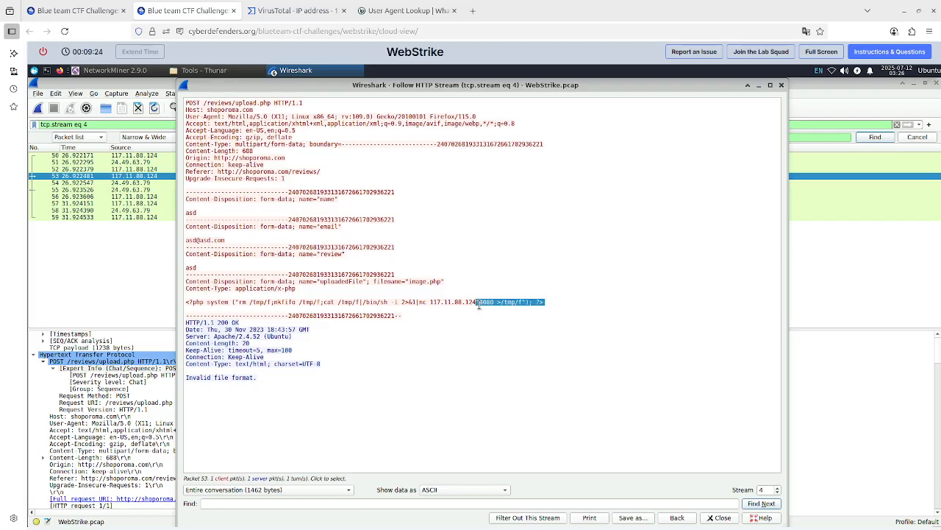
pyautogui.click(478, 305)
pyautogui.click(74, 10)
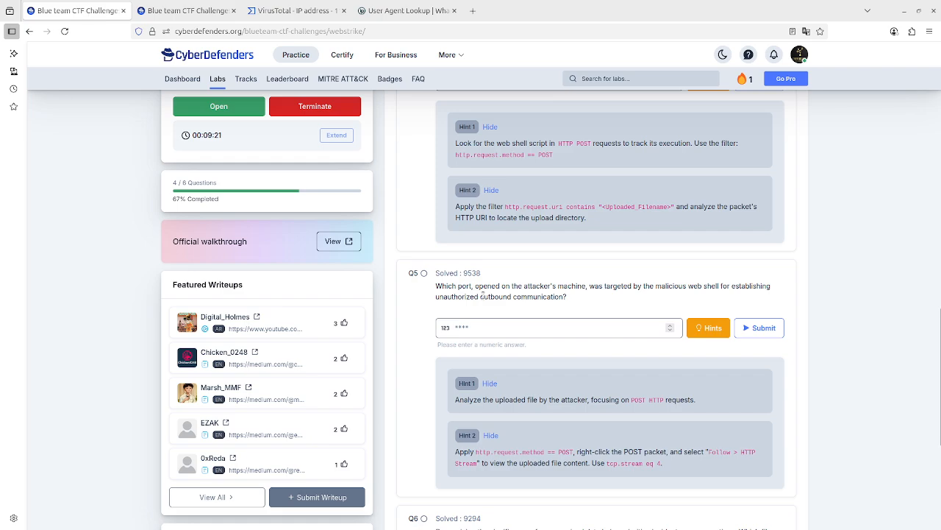
pyautogui.click(523, 328)
pyautogui.write('8080')
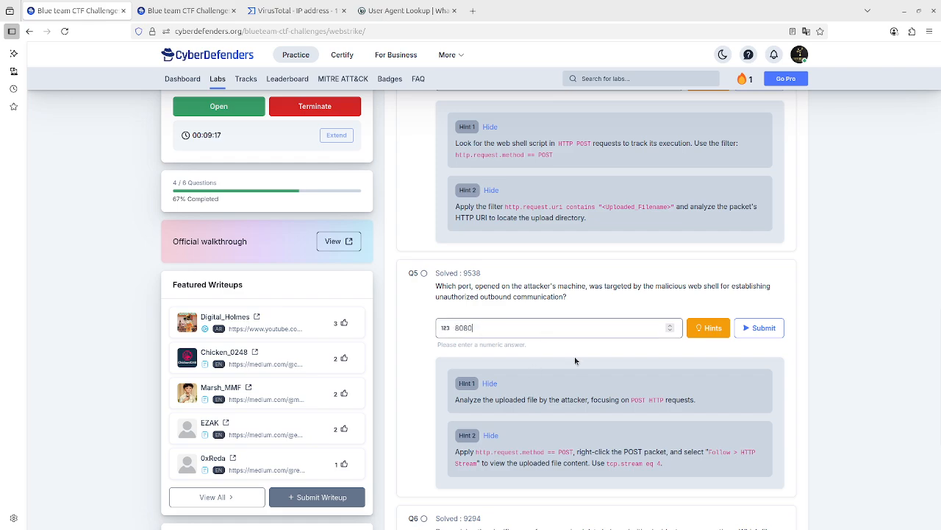
pyautogui.click(761, 327)
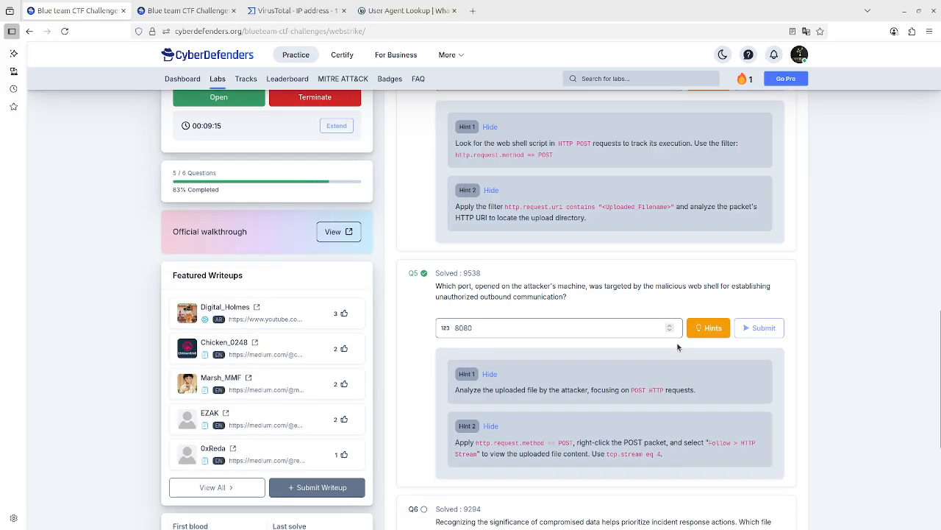
# Read question 6 on the lab page, then view stream 3 in Wireshark and close the followed HTTP stream.
pyautogui.scroll(-2, 573, 362)
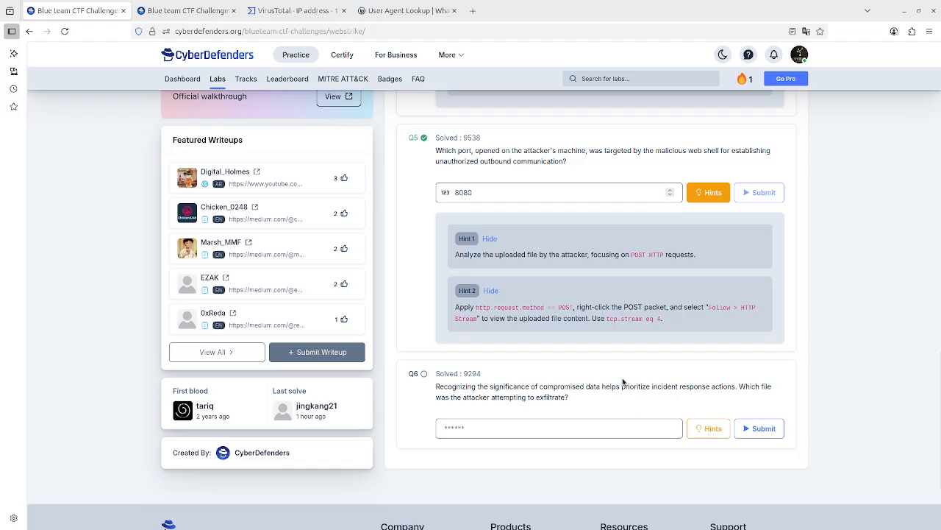
pyautogui.click(208, 20)
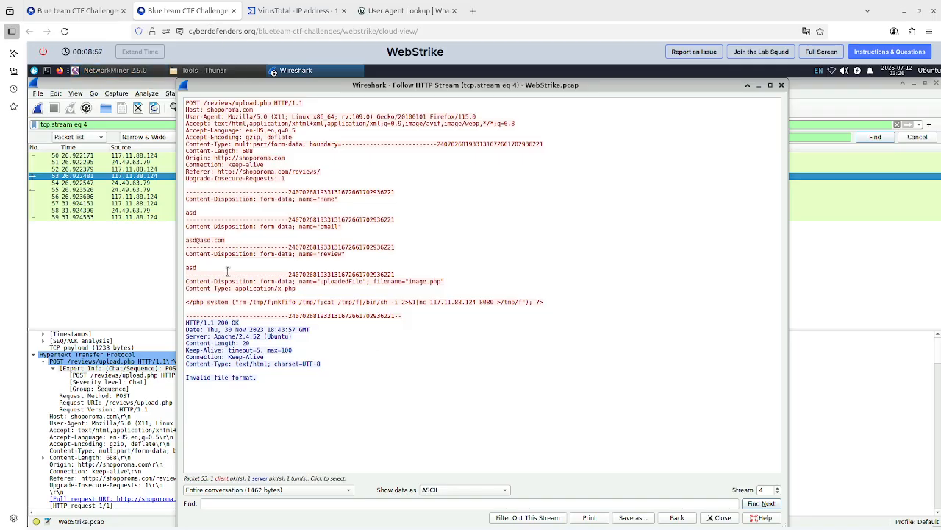
pyautogui.click(777, 492)
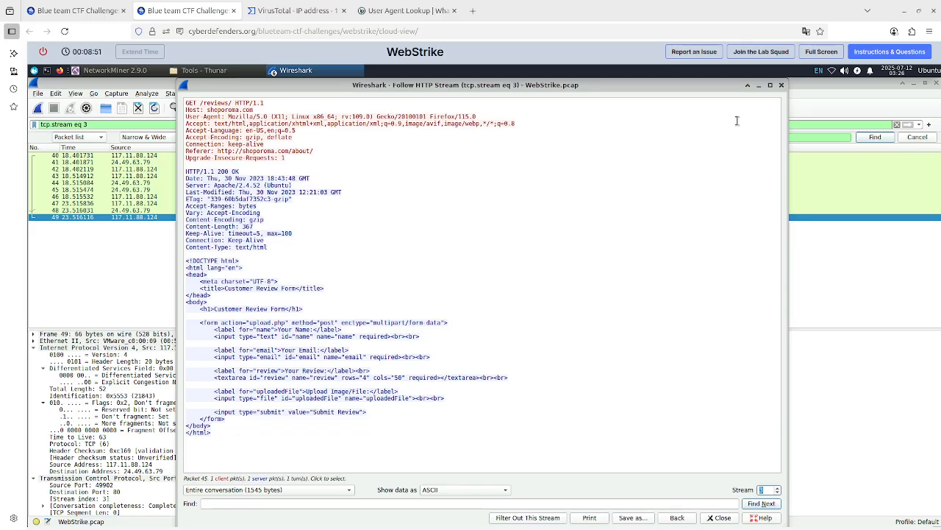
pyautogui.click(782, 85)
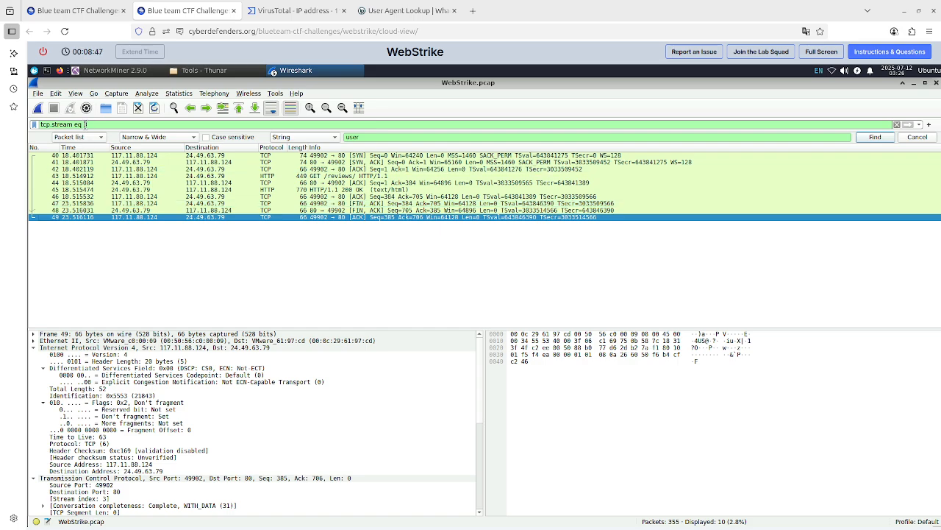
# Replace the display filter with ip.addr==117.11.88.124 and apply it to the capture.
pyautogui.tripleClick(122, 125)
pyautogui.press('BackSpace')
pyautogui.write('ip')
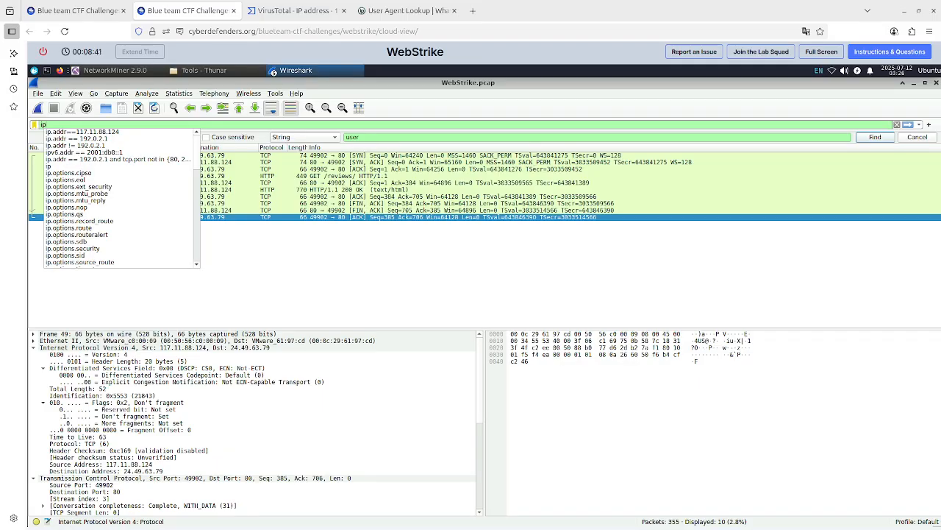
pyautogui.press('Escape')
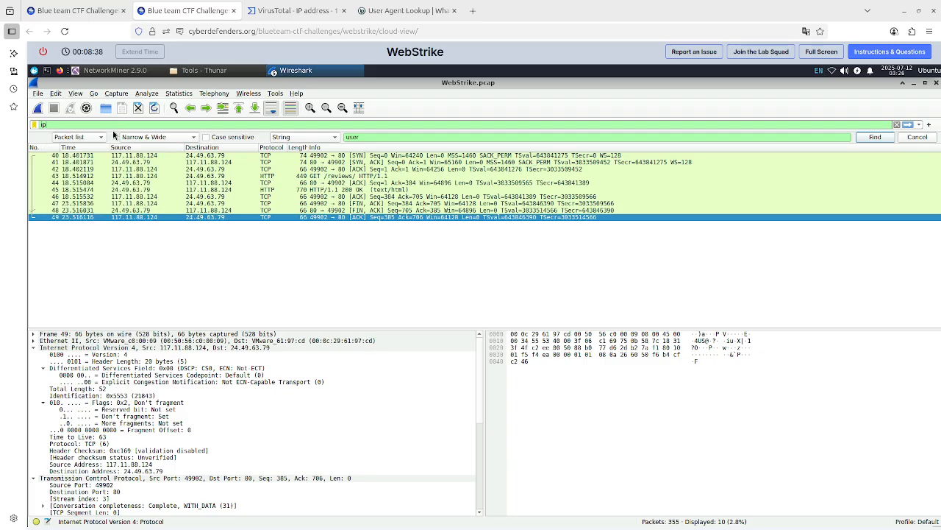
pyautogui.write('.')
pyautogui.click(114, 132)
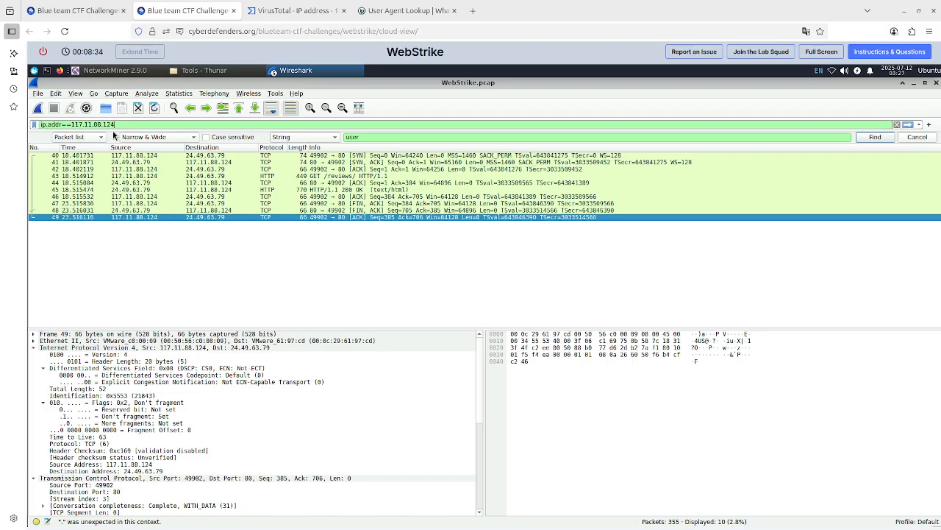
pyautogui.click(127, 124)
pyautogui.press('Return')
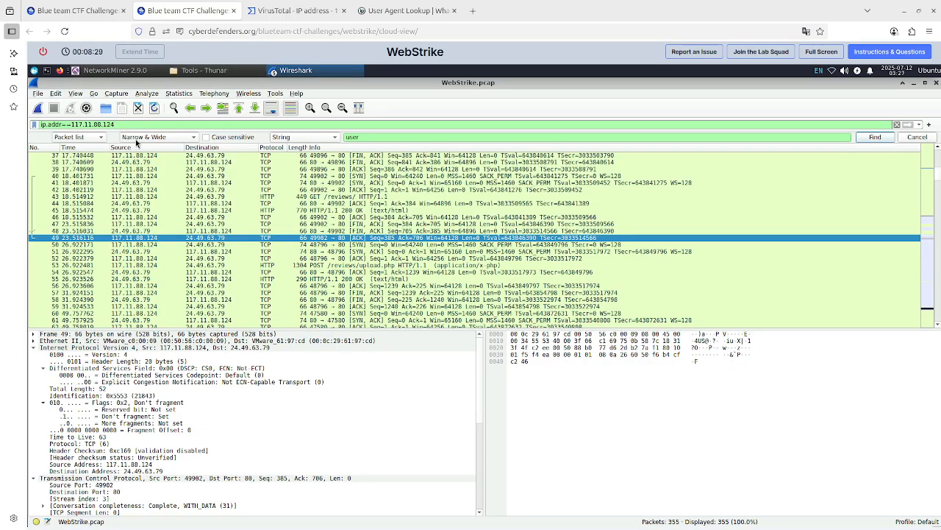
pyautogui.scroll(12, 153, 208)
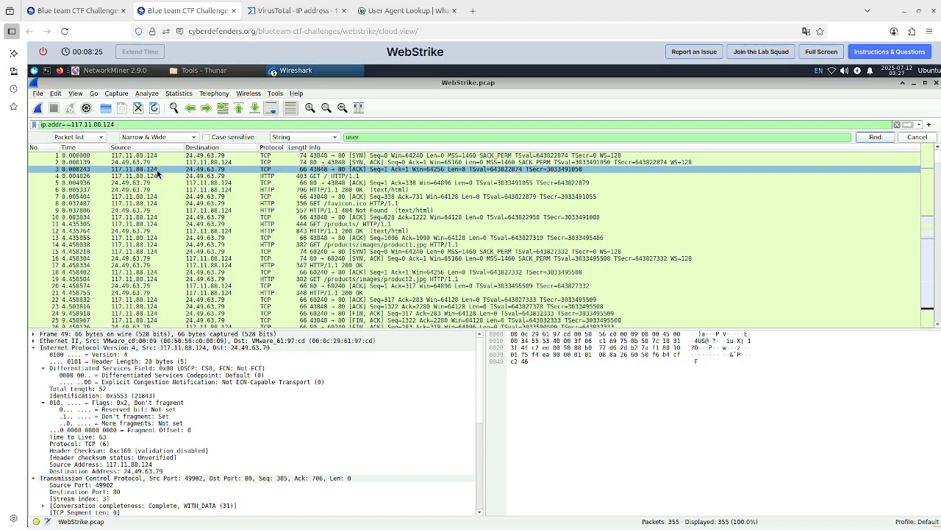
pyautogui.click(164, 156)
pyautogui.rightClick(164, 156)
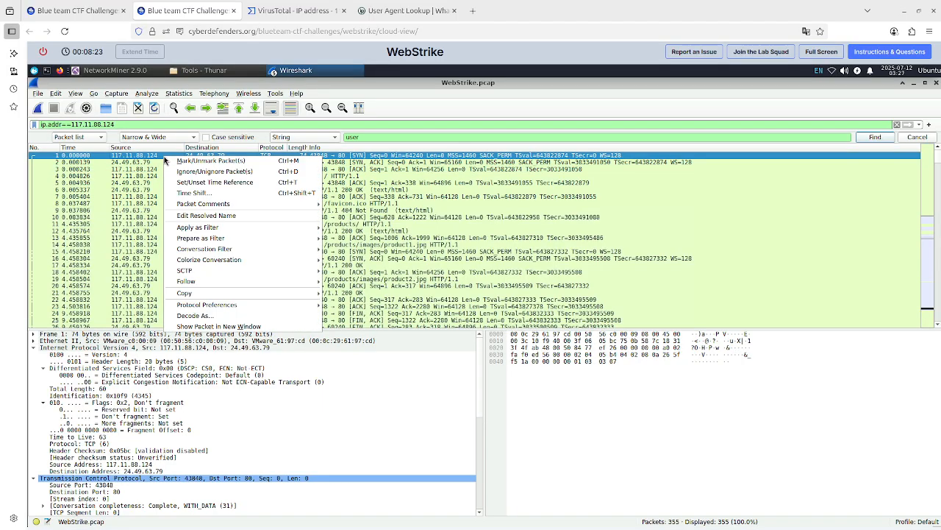
pyautogui.moveTo(313, 283)
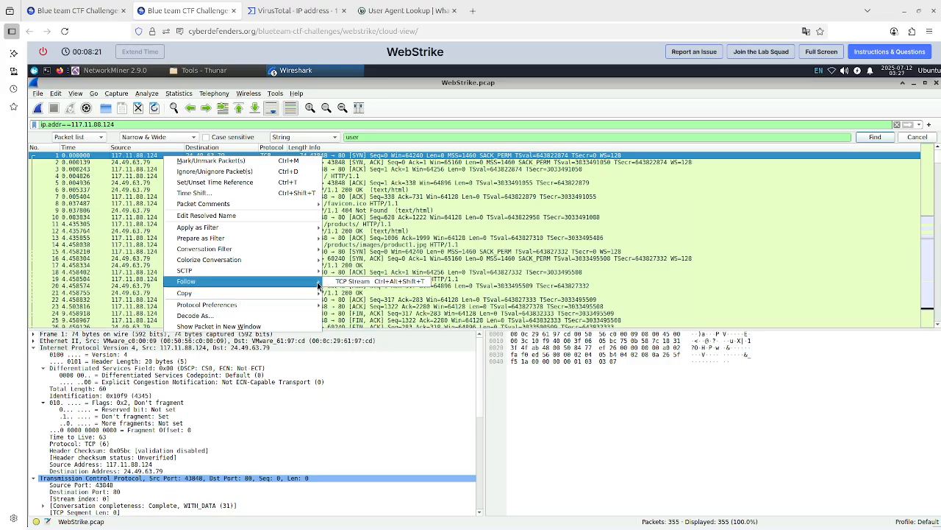
pyautogui.click(131, 195)
# Follow the HTTP stream of the first GET / request, packet 4.
pyautogui.click(147, 177)
pyautogui.rightClick(147, 178)
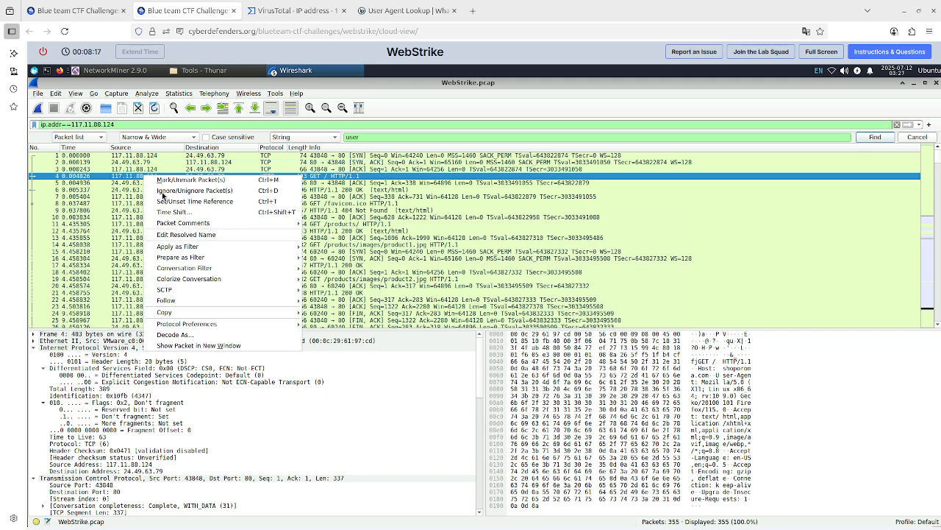
pyautogui.moveTo(256, 302)
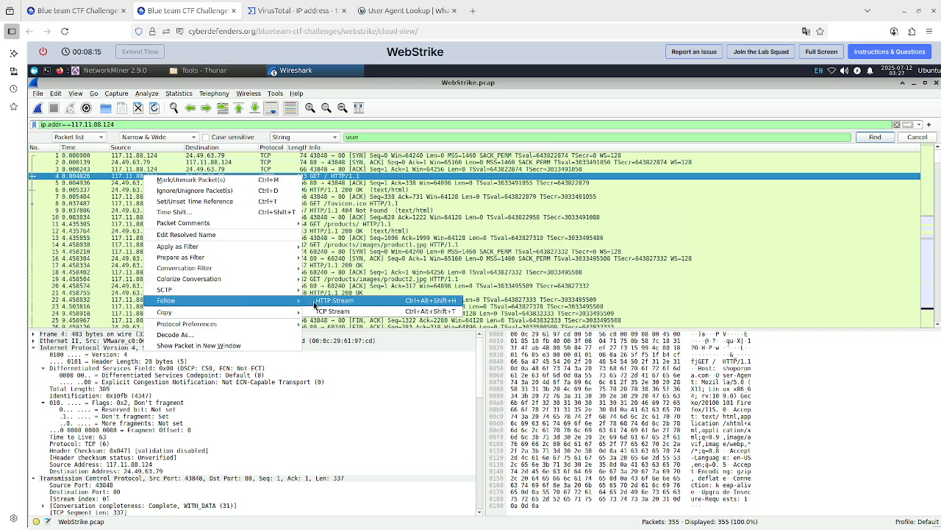
pyautogui.click(335, 301)
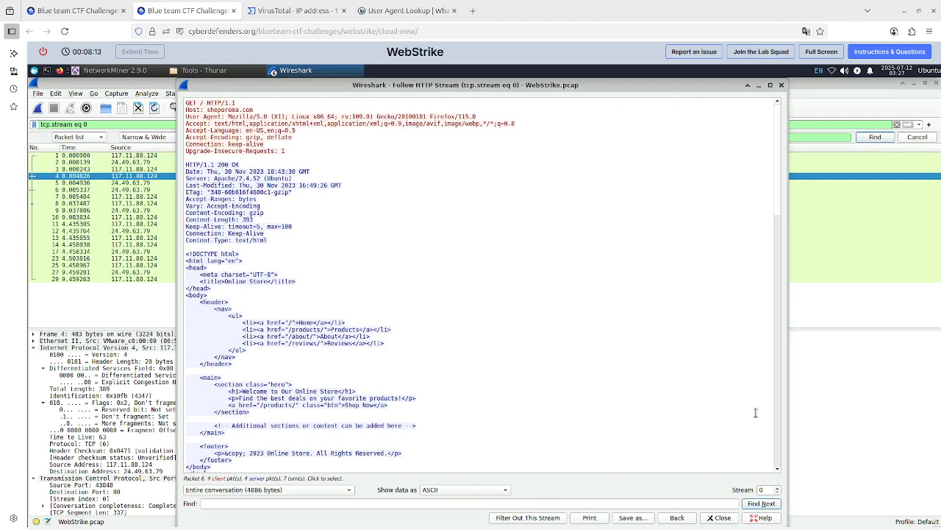
# Examine HTTP streams 0 through 5 one after another for the file the attacker tried to exfiltrate.
pyautogui.scroll(-4, 755, 413)
pyautogui.scroll(-12, 755, 413)
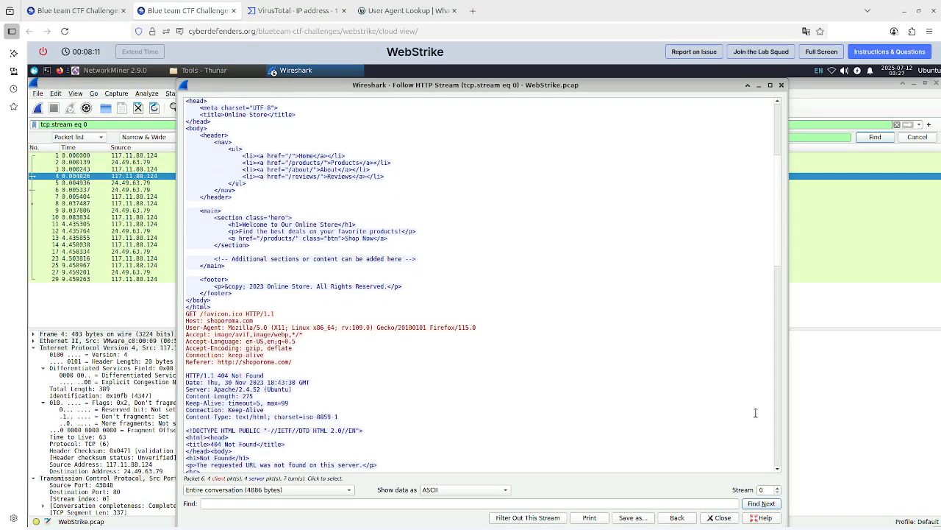
pyautogui.scroll(-19, 756, 413)
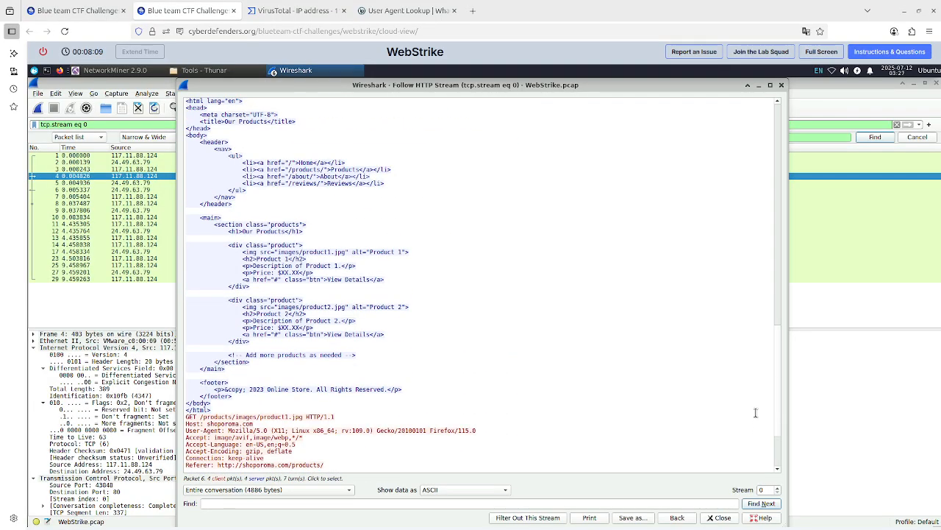
pyautogui.scroll(-4, 755, 413)
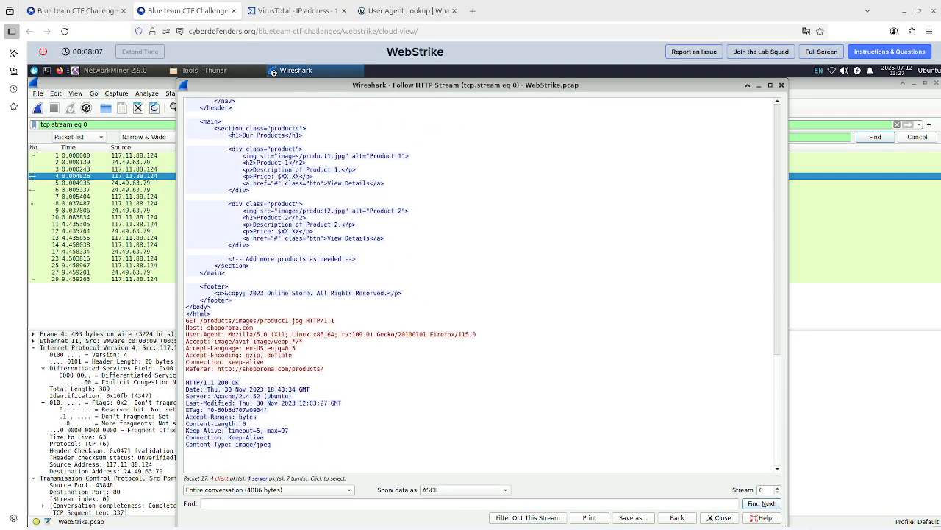
pyautogui.click(778, 488)
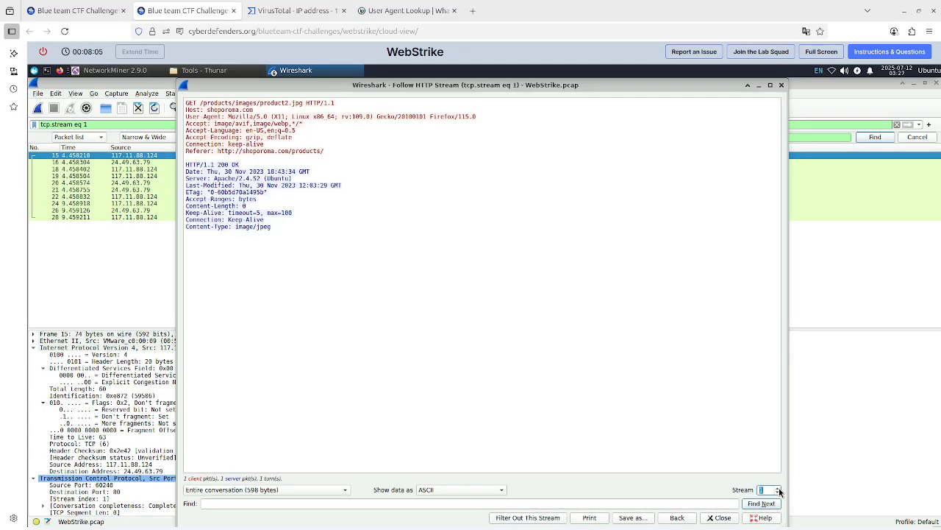
pyautogui.click(778, 488)
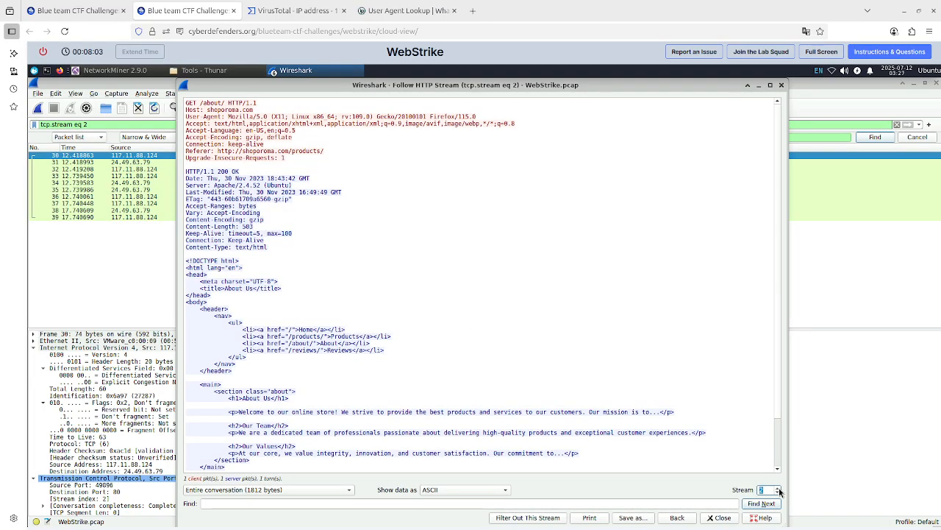
pyautogui.click(778, 488)
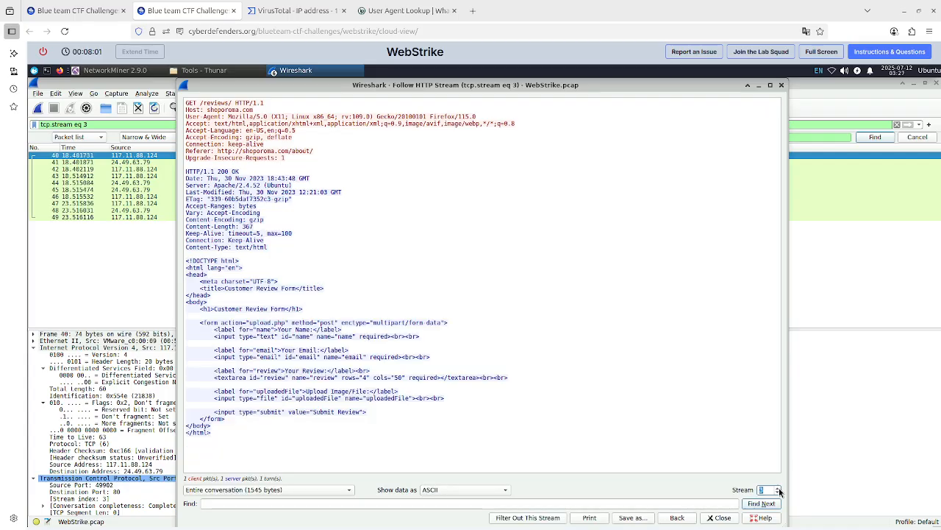
pyautogui.click(778, 489)
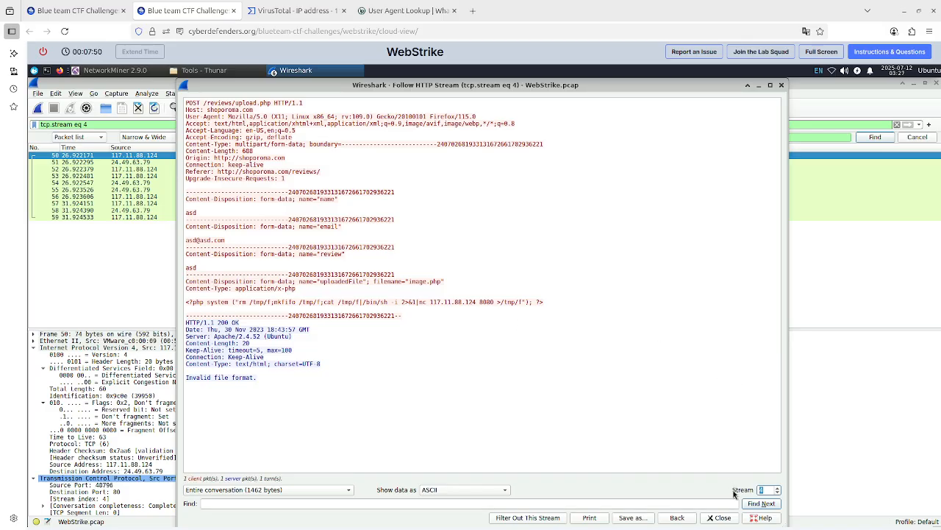
pyautogui.click(777, 487)
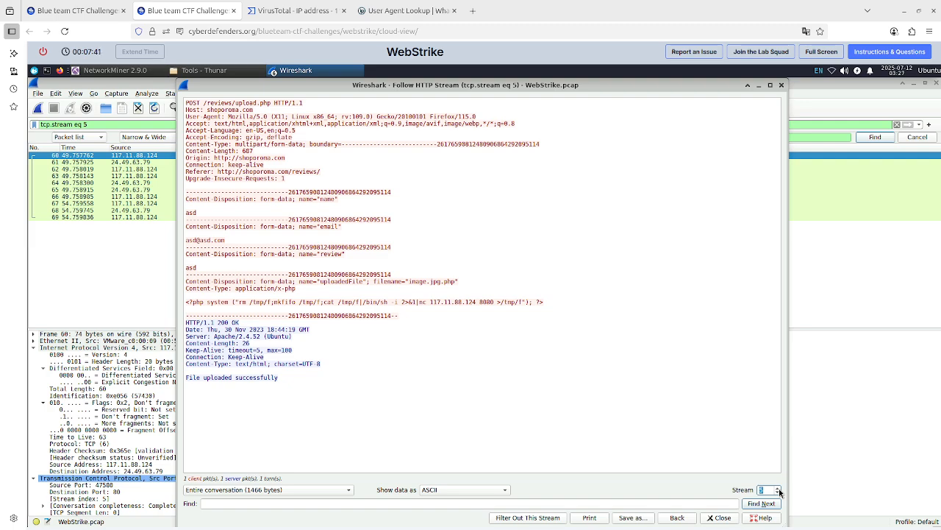
# Reread question 6 on the lab page, then examine HTTP streams 6 through 12 in Wireshark for the file the attacker tried to exfiltrate.
pyautogui.click(72, 11)
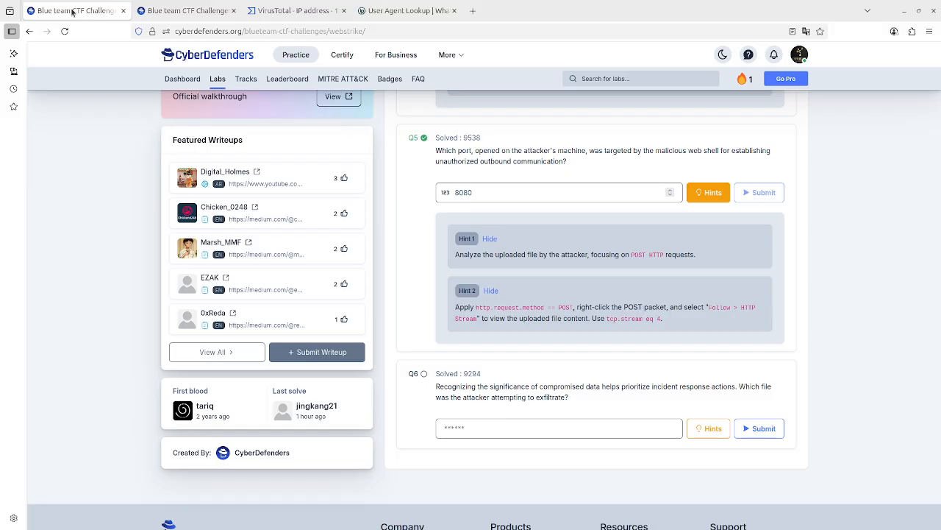
pyautogui.click(188, 11)
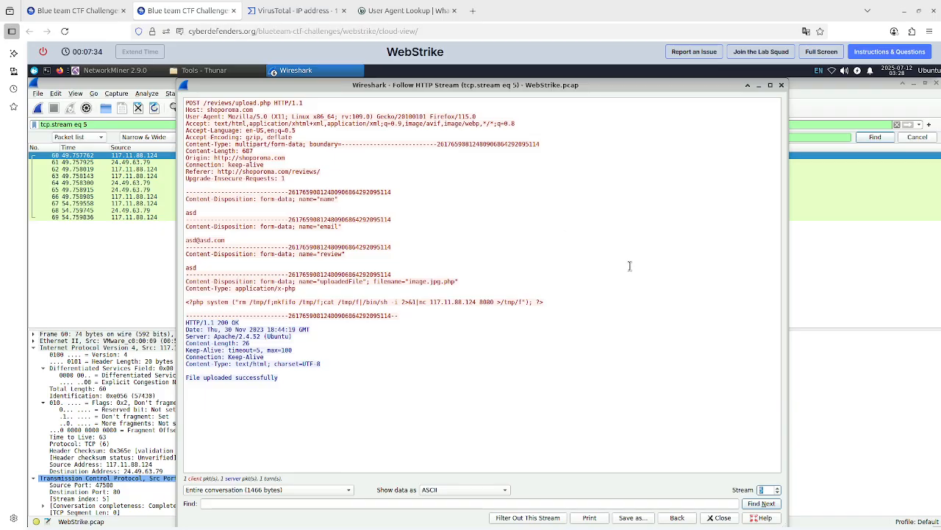
pyautogui.click(777, 489)
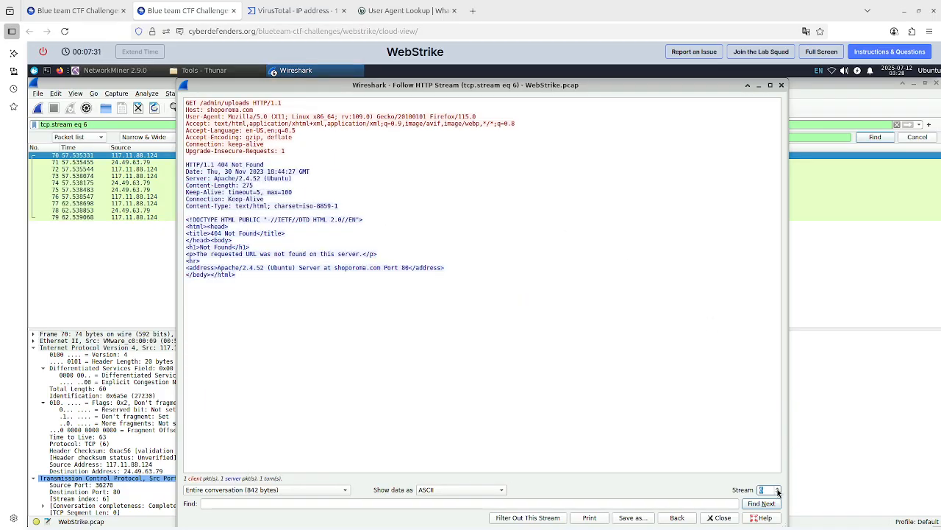
pyautogui.click(777, 489)
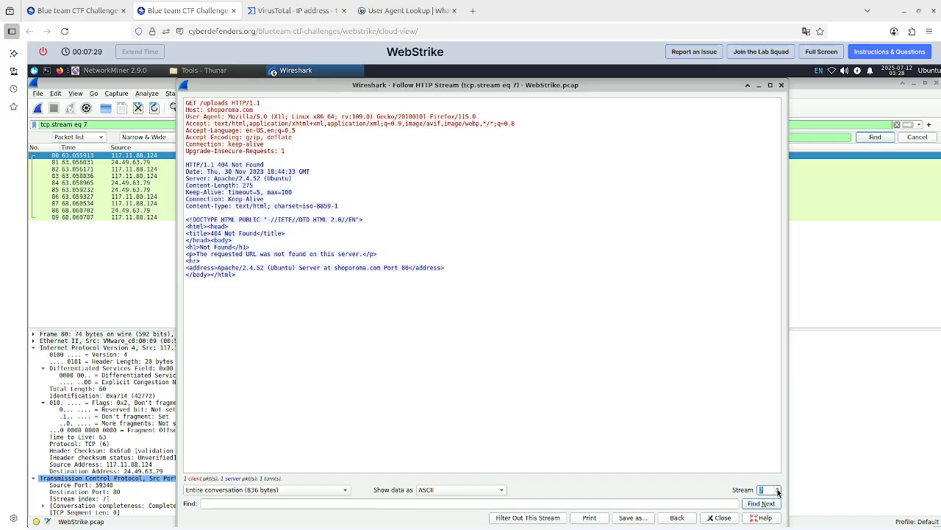
pyautogui.click(778, 489)
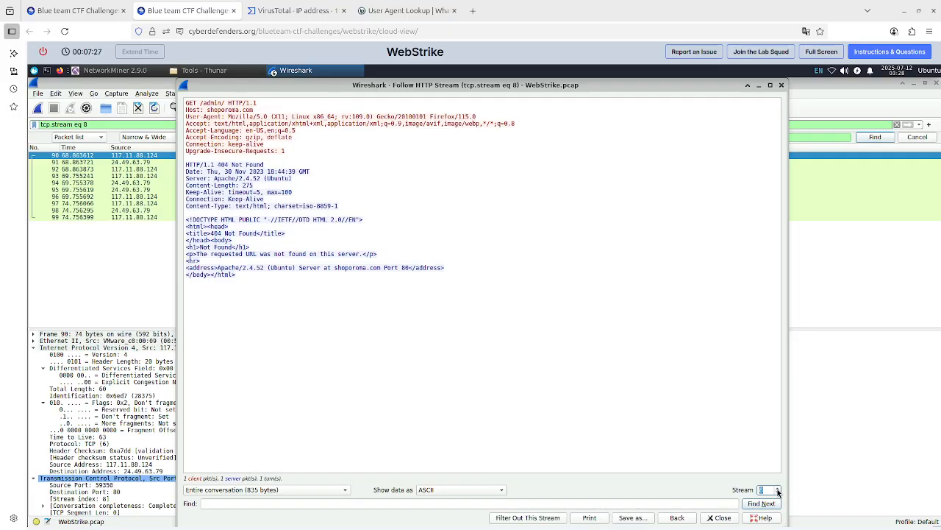
pyautogui.click(777, 489)
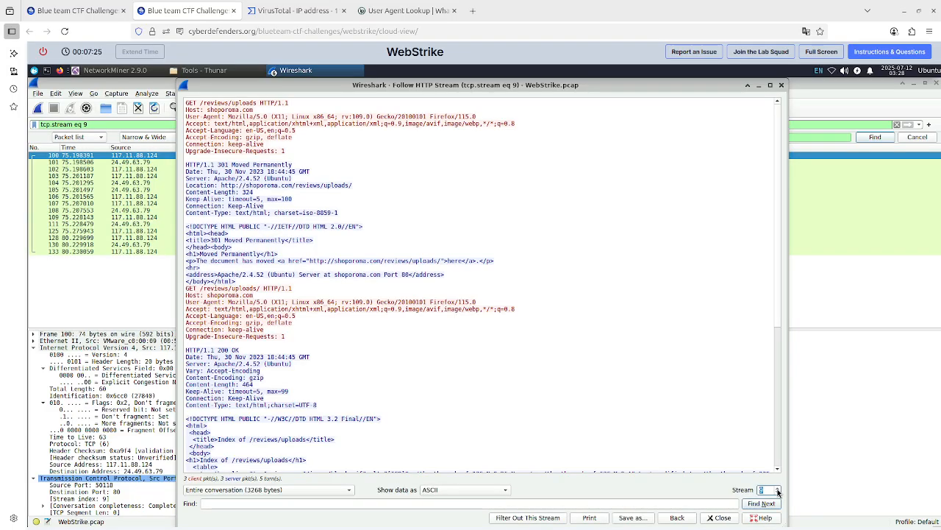
pyautogui.scroll(-11, 530, 395)
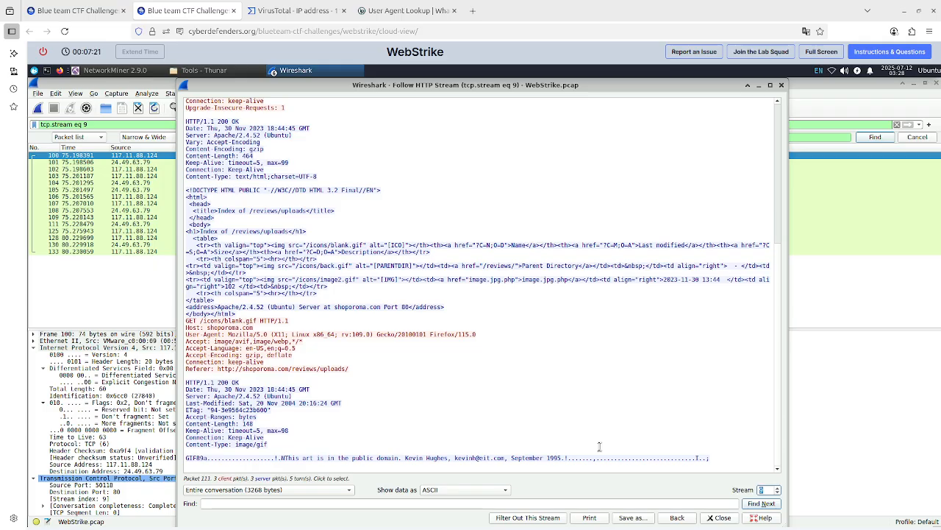
pyautogui.click(777, 486)
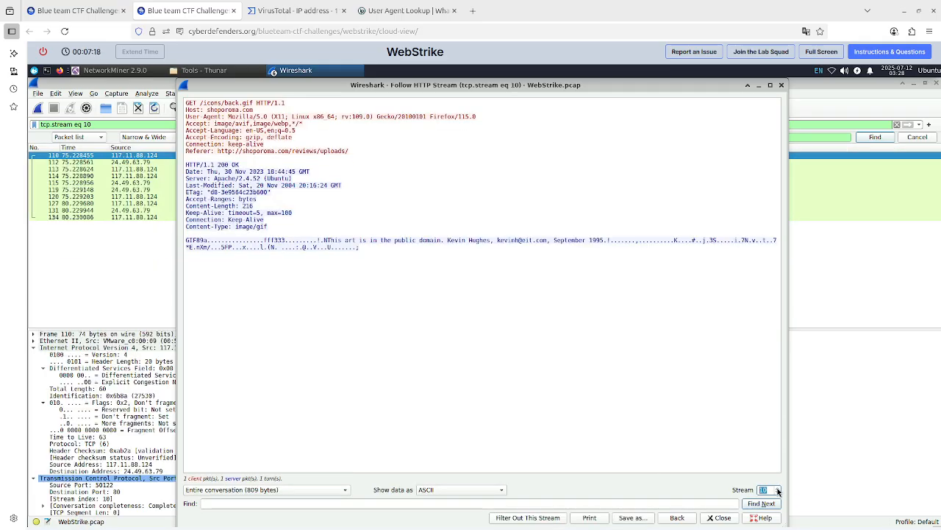
pyautogui.click(777, 488)
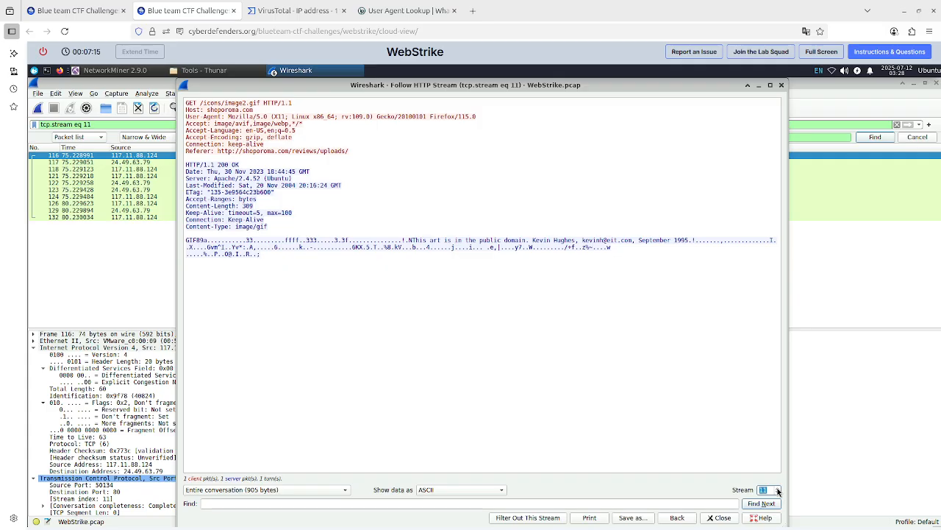
pyautogui.click(777, 488)
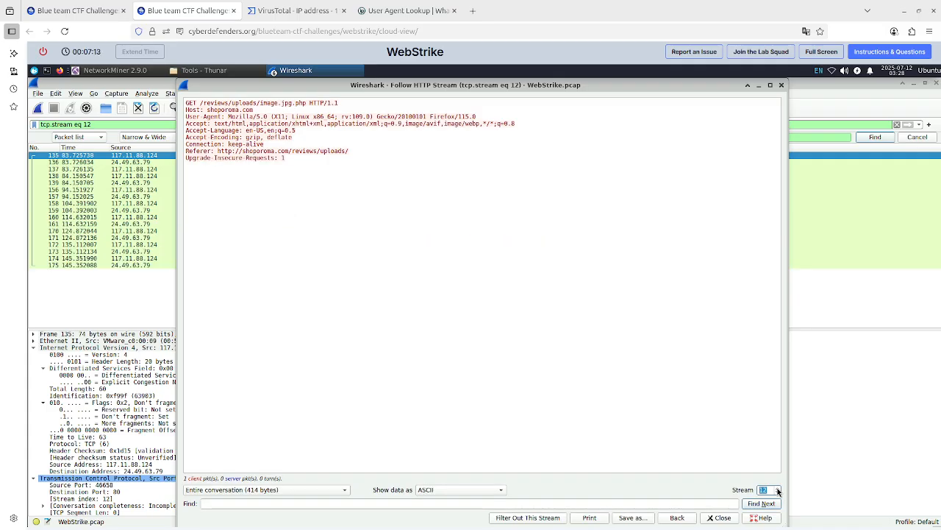
# Examine the shell session in stream 13 and highlight the file path in its curl POST command, checking it against question 6.
pyautogui.click(777, 487)
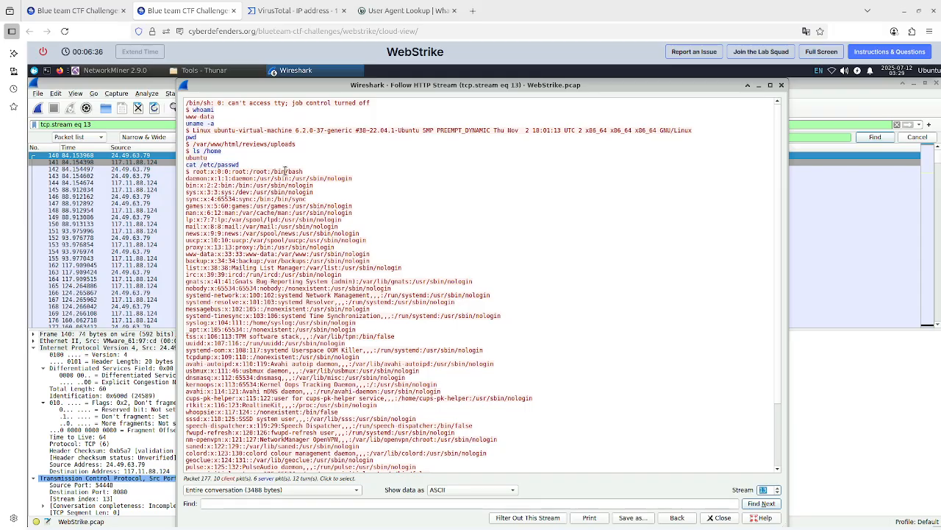
pyautogui.scroll(-2, 277, 301)
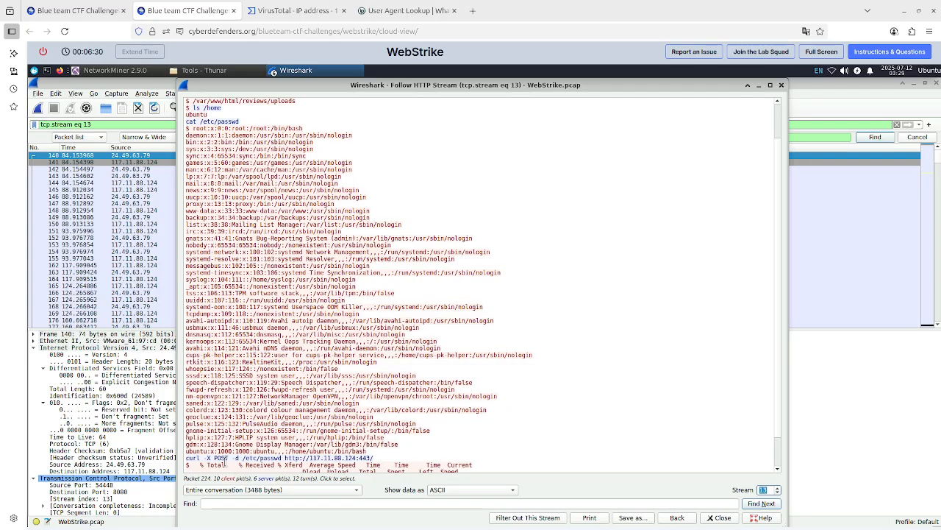
pyautogui.scroll(-2, 249, 458)
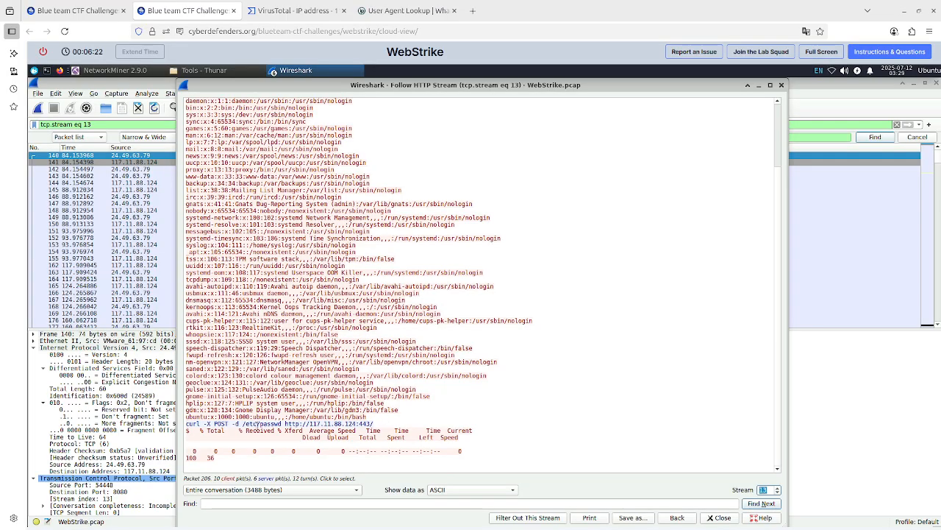
pyautogui.moveTo(242, 424); pyautogui.dragTo(281, 424)
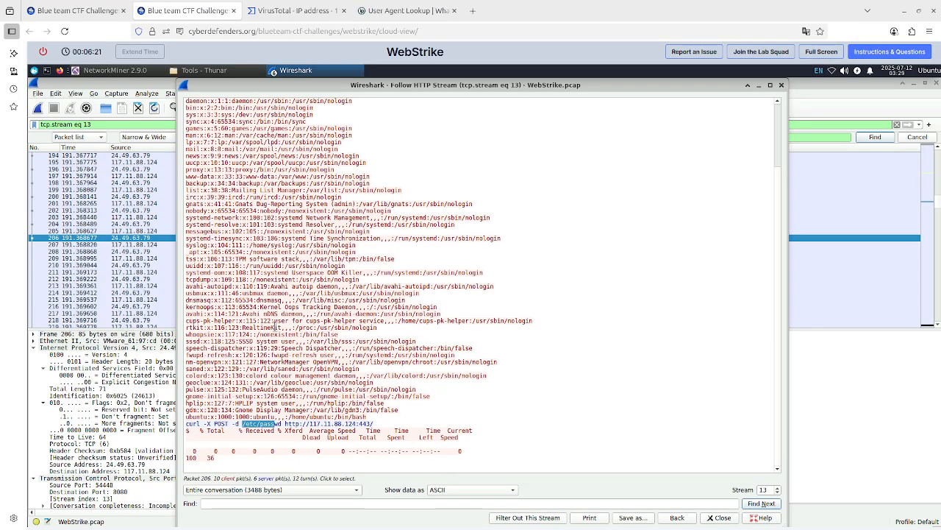
pyautogui.click(87, 17)
pyautogui.click(184, 11)
# Submit passwd as the answer to question 6 on the lab page and close the lab completion dialog.
pyautogui.click(91, 12)
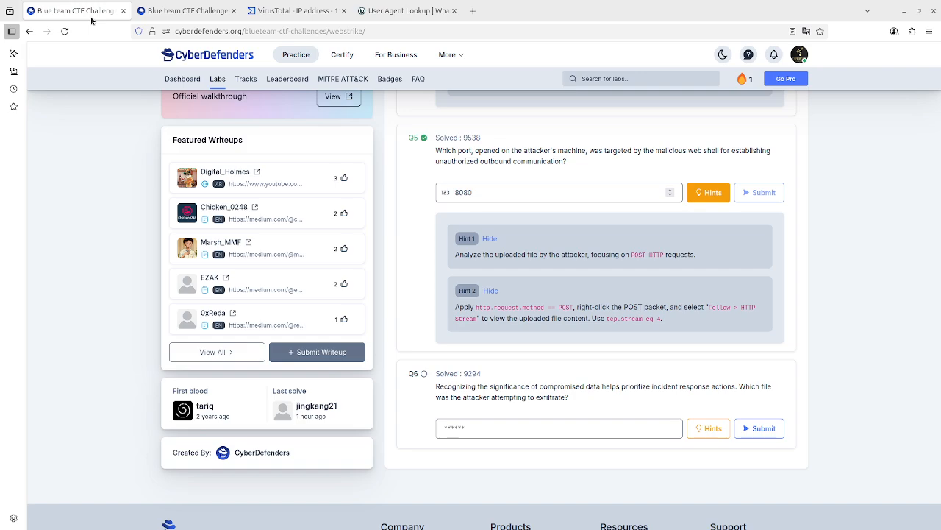
pyautogui.click(475, 422)
pyautogui.write('pass')
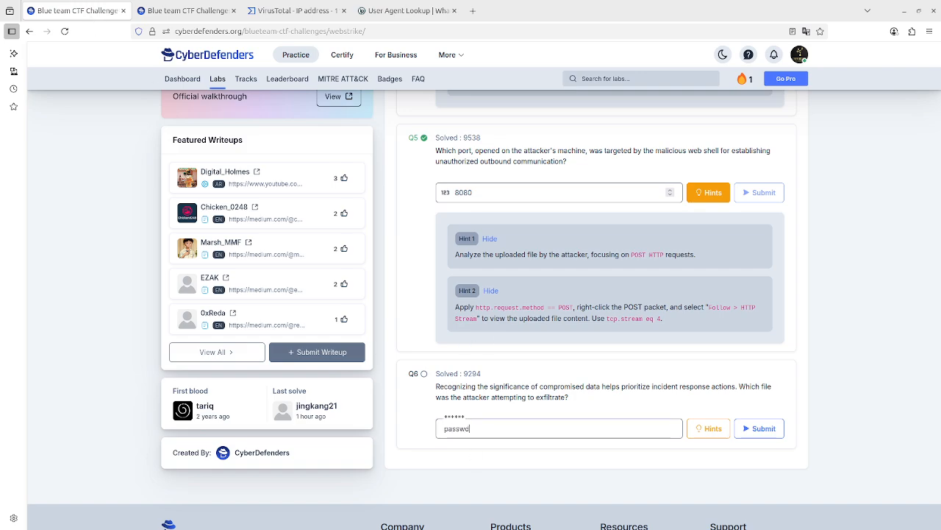
pyautogui.write('wd')
pyautogui.press('Return')
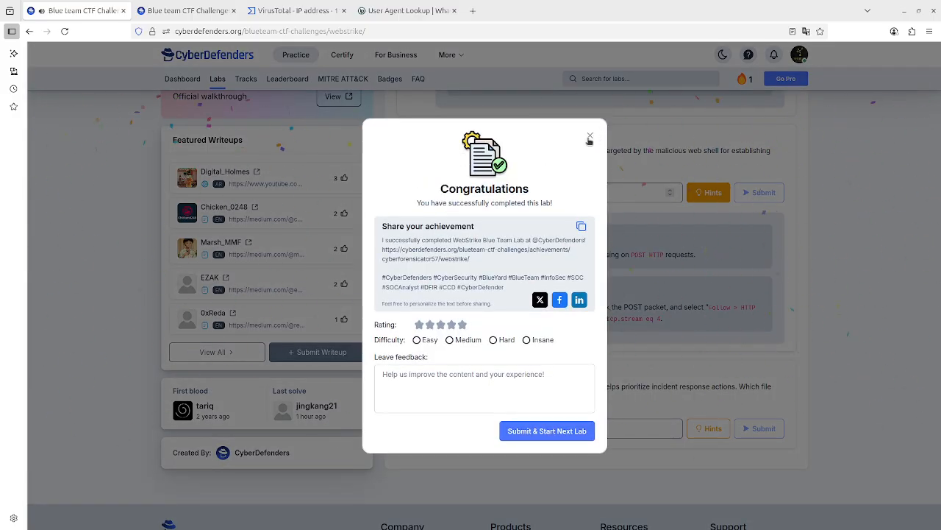
pyautogui.click(589, 139)
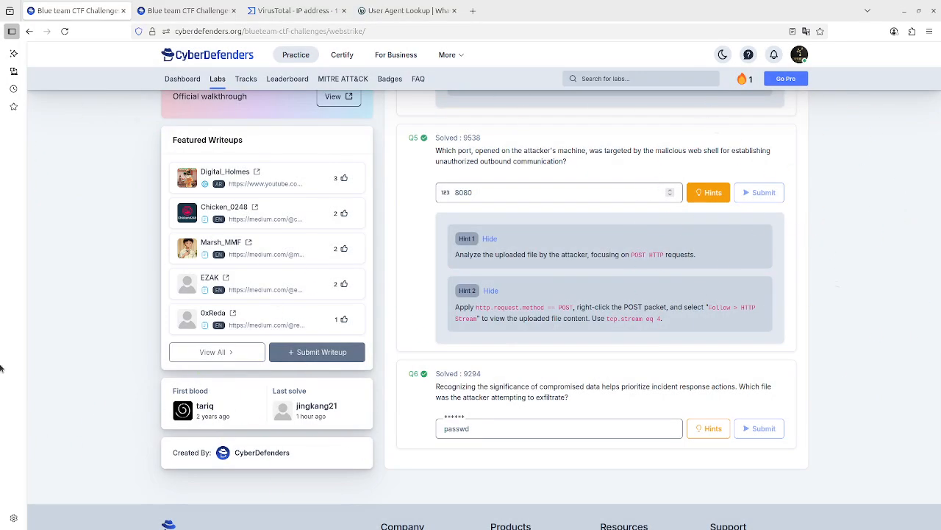
# Return to the lab machine and minimise the followed HTTP stream window to show the packet list for stream 13.
pyautogui.click(187, 10)
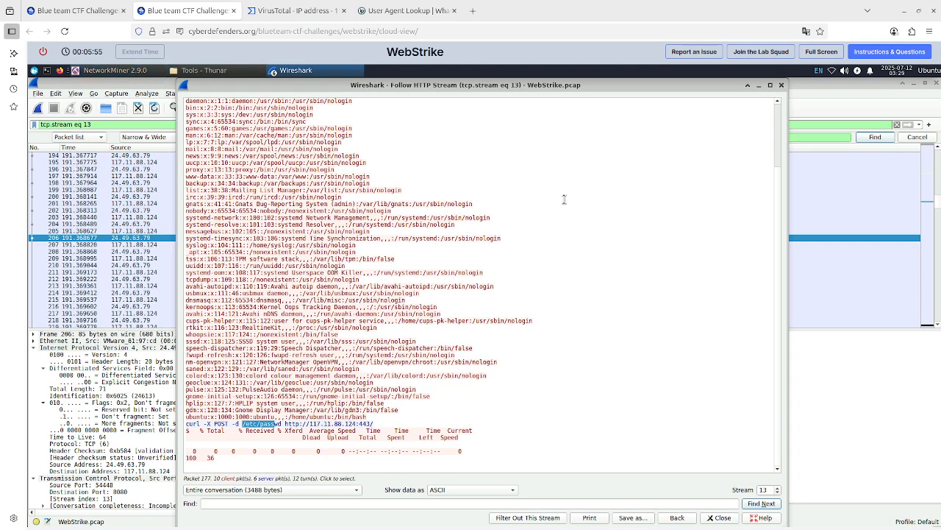
pyautogui.click(761, 87)
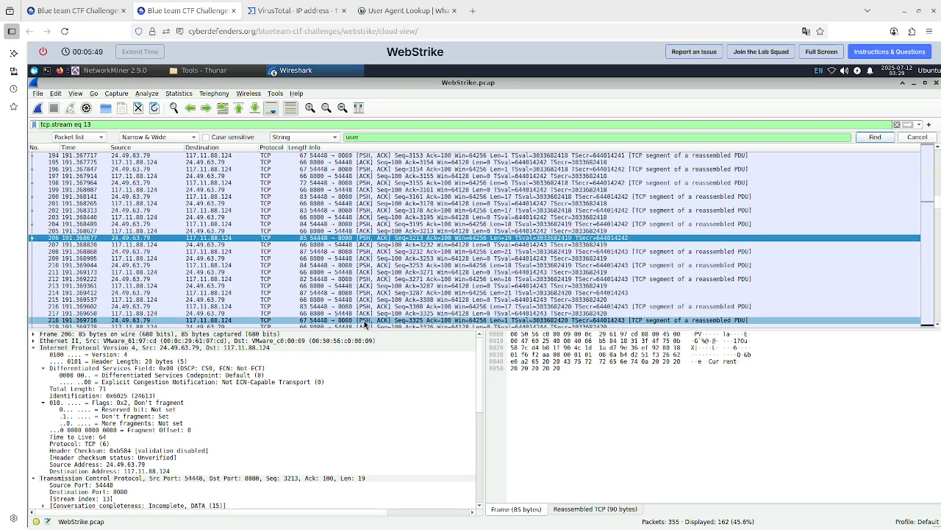
pyautogui.click(73, 7)
pyautogui.click(188, 10)
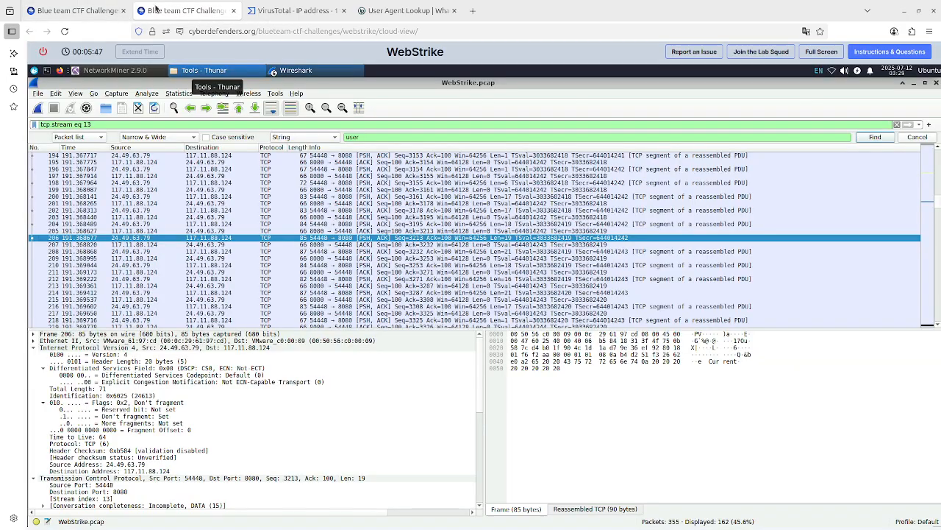